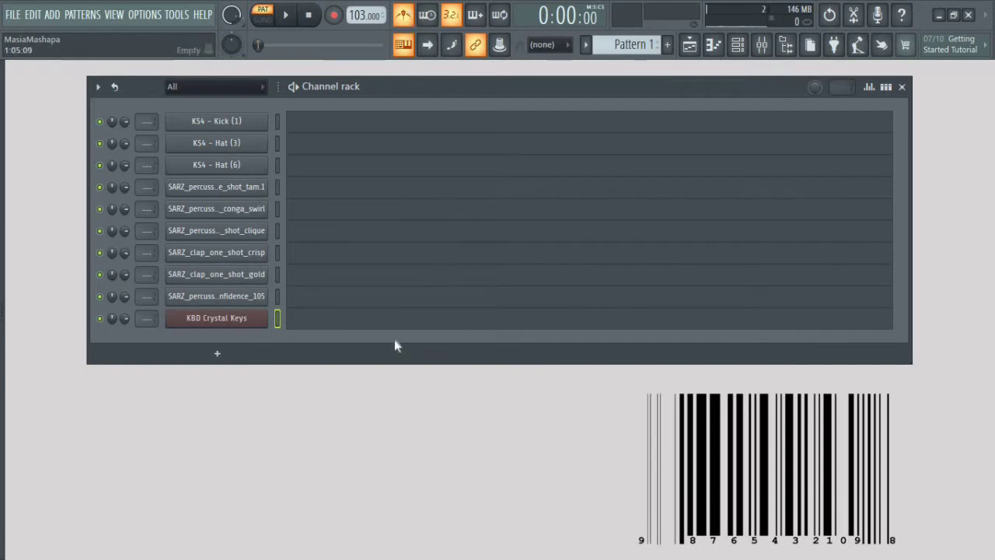
Play the empty pattern briefly to hear the 103 BPM metronome.
{"action": "key", "text": "space"}
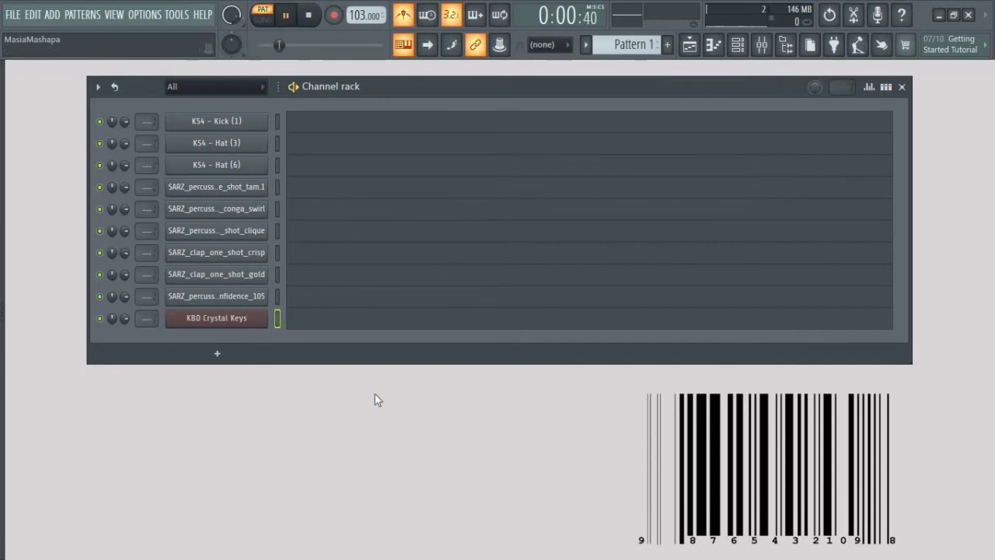
{"action": "key", "text": "space"}
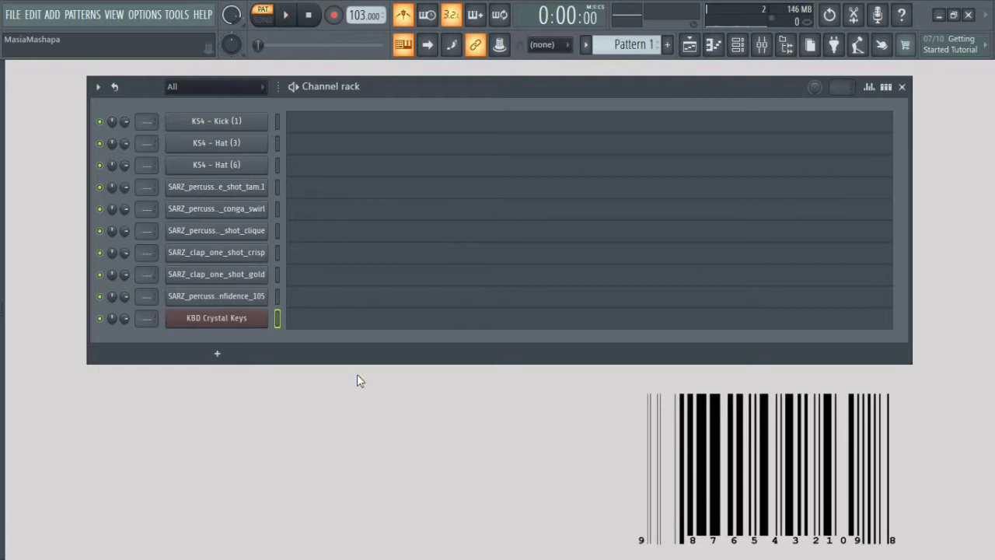
Open the KBD Crystal Keys synth, view its Keyboards presets in the library, and close it again.
{"action": "left_click", "coordinate": [218, 319]}
{"action": "left_click_drag", "start_coordinate": [295, 235], "coordinate": [344, 135]}
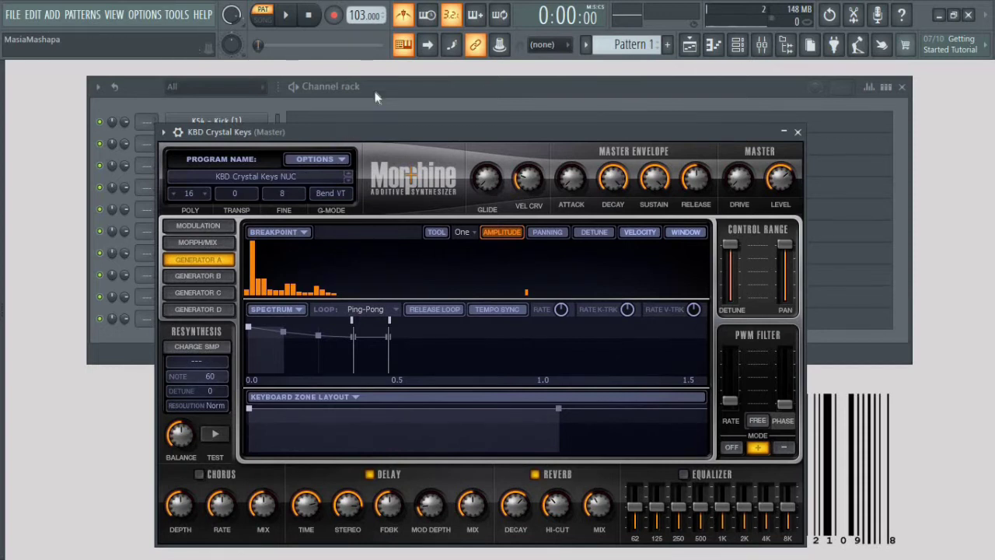
{"action": "left_click_drag", "start_coordinate": [332, 139], "coordinate": [354, 96]}
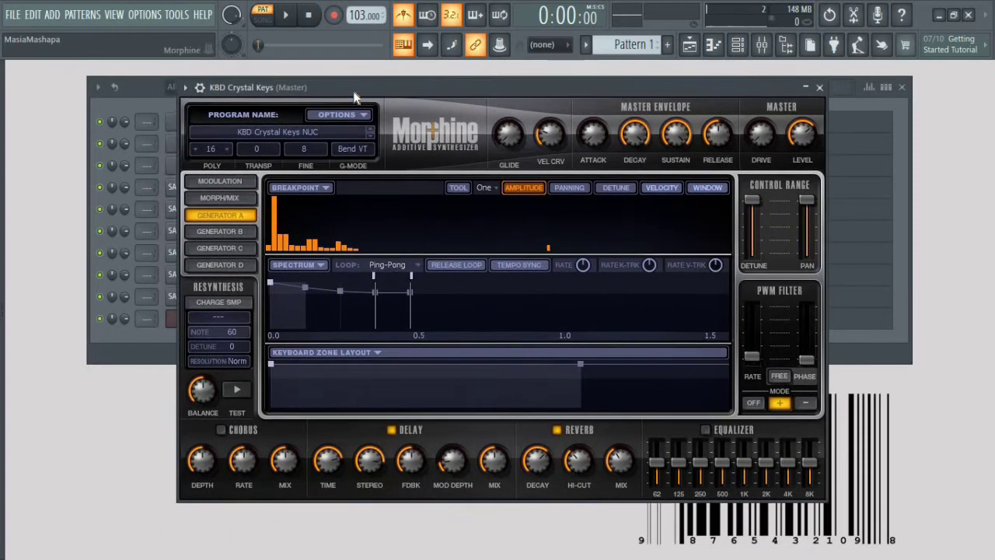
{"action": "left_click", "coordinate": [278, 132]}
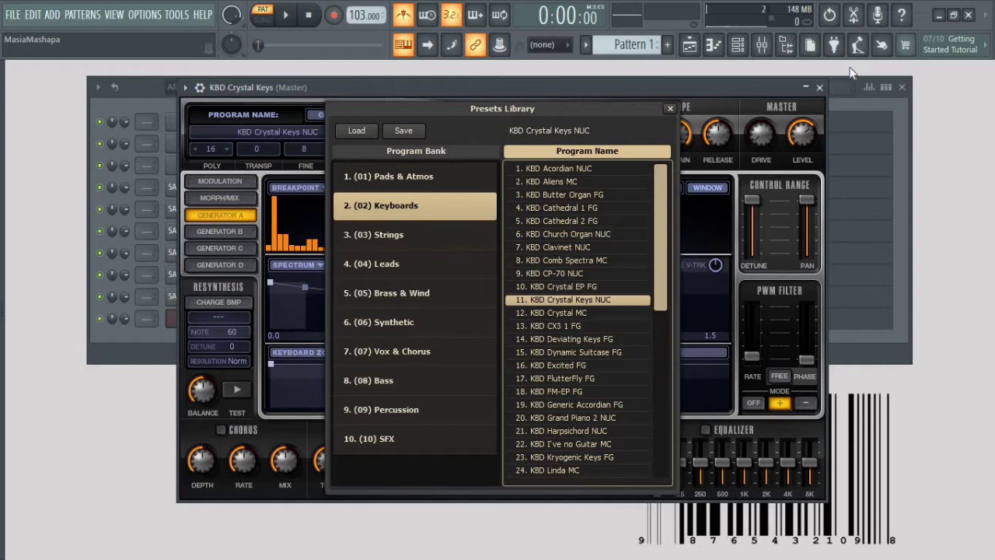
{"action": "left_click", "coordinate": [810, 89]}
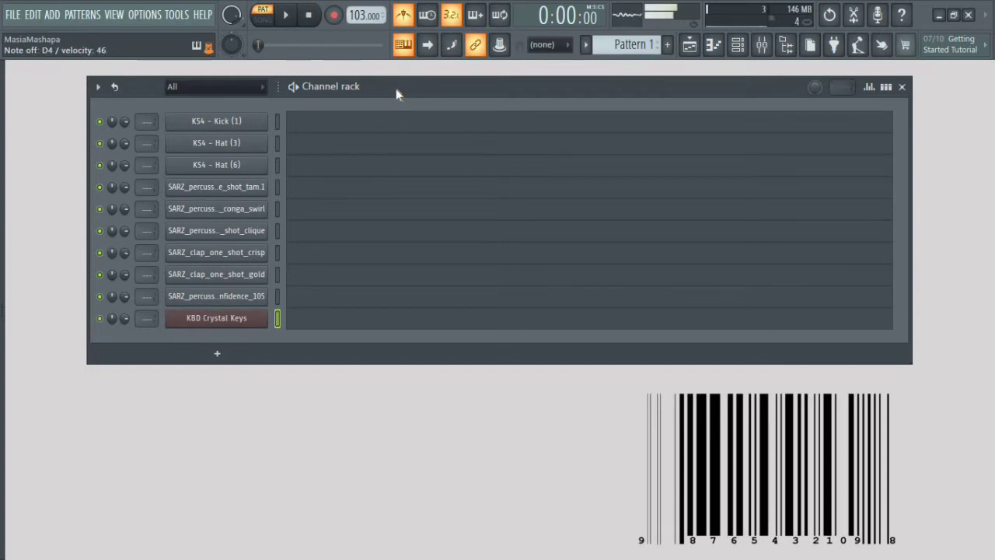
Record a chord progression with bass notes into Pattern 1 on the KBD Crystal Keys channel.
{"action": "key", "text": "r"}
{"action": "key", "text": "space"}
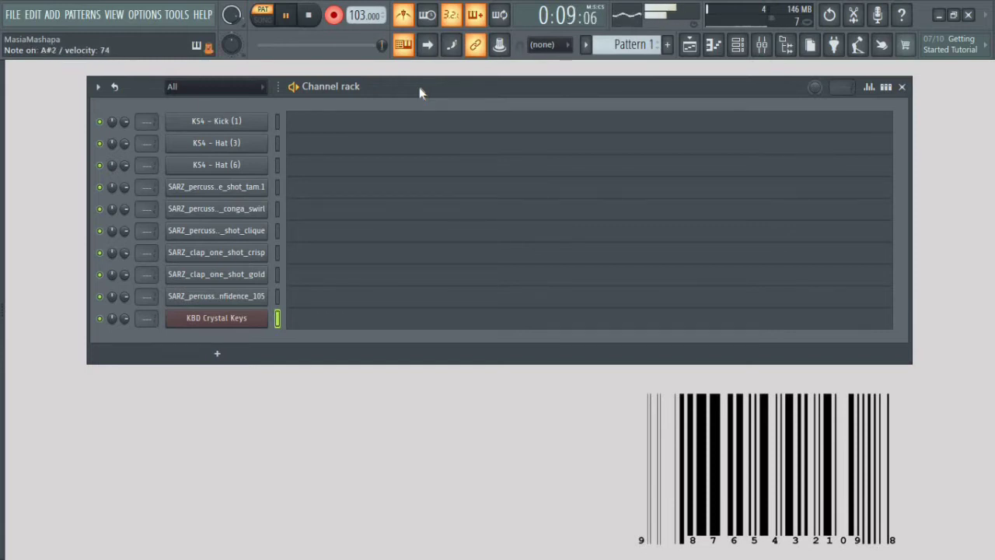
{"action": "key", "text": "space"}
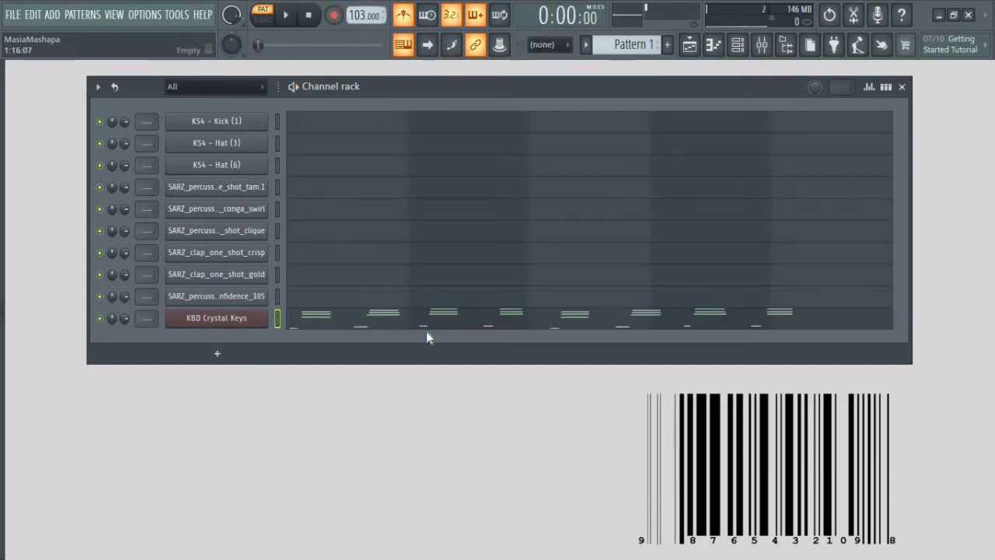
Open the recorded KBD Crystal Keys notes in the piano roll and quantize them to the grid.
{"action": "right_click", "coordinate": [269, 319]}
{"action": "left_click", "coordinate": [289, 318]}
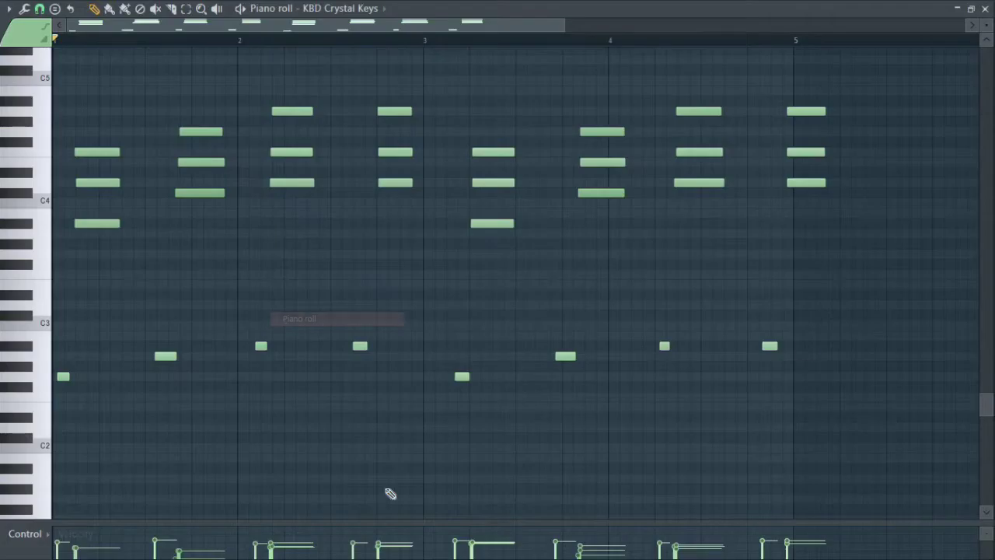
{"action": "key", "text": "ctrl+q"}
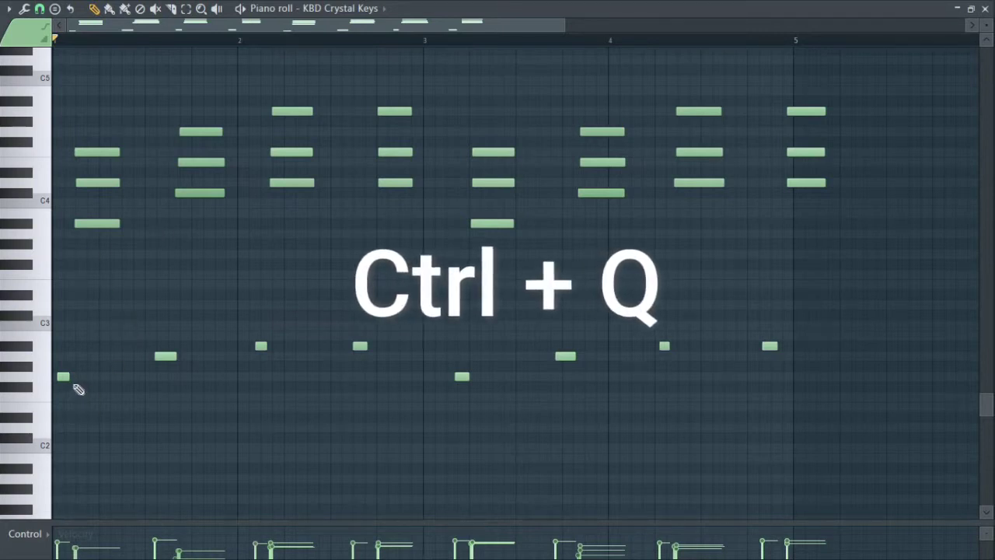
{"action": "key", "text": "ctrl+q"}
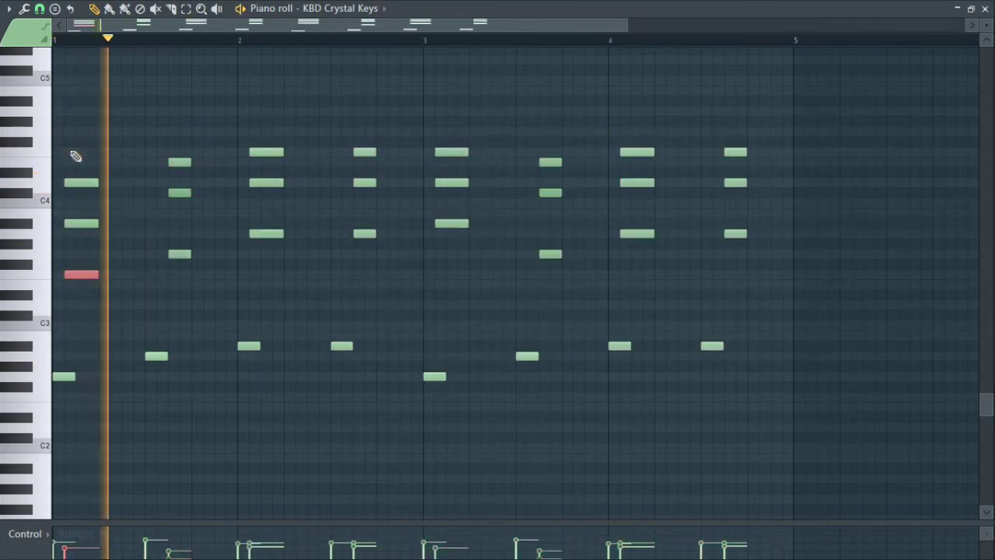
Lower the top note of the first chord in bar 3 by one octave while listening to the pattern.
{"action": "key", "text": "space"}
{"action": "key", "text": "space"}
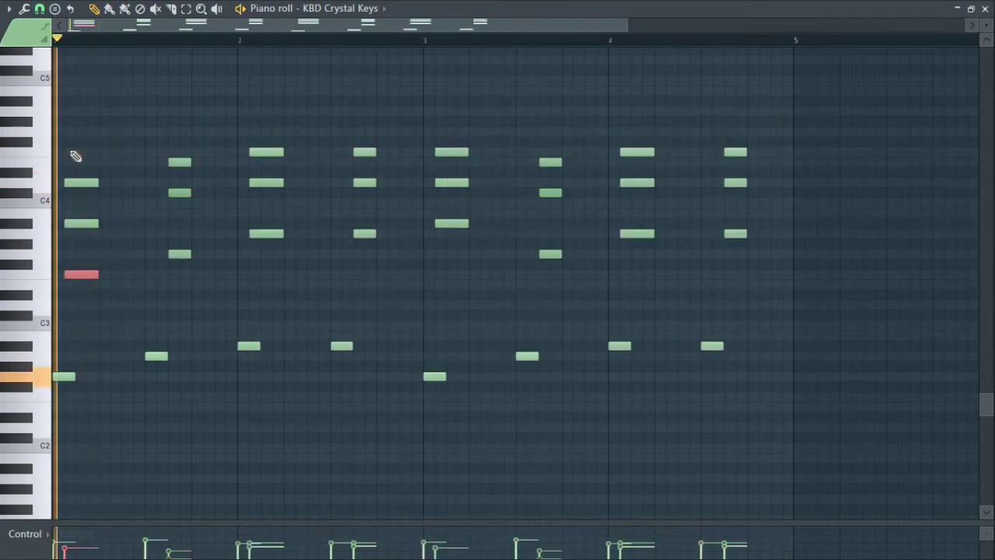
{"action": "right_click", "coordinate": [114, 144]}
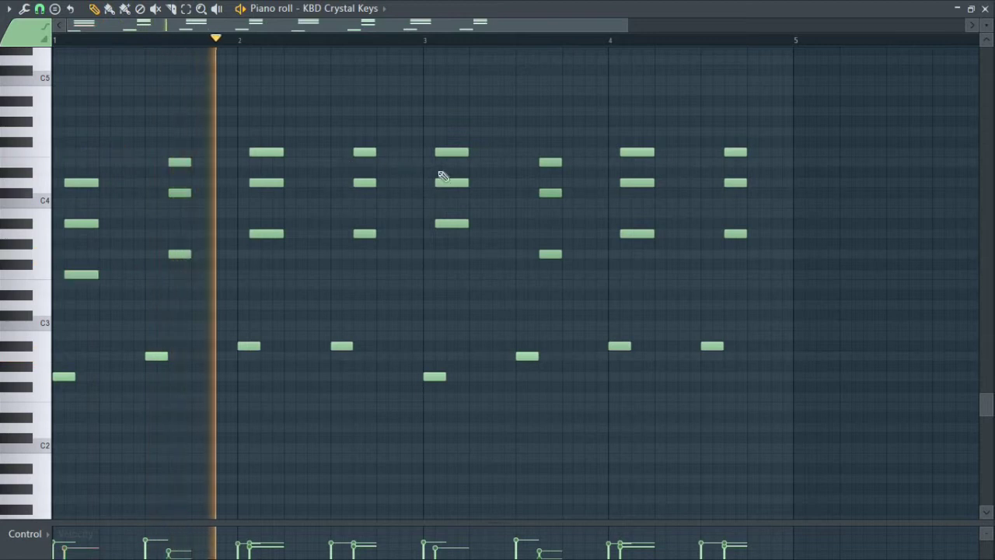
{"action": "left_click", "coordinate": [444, 154], "text": "ctrl"}
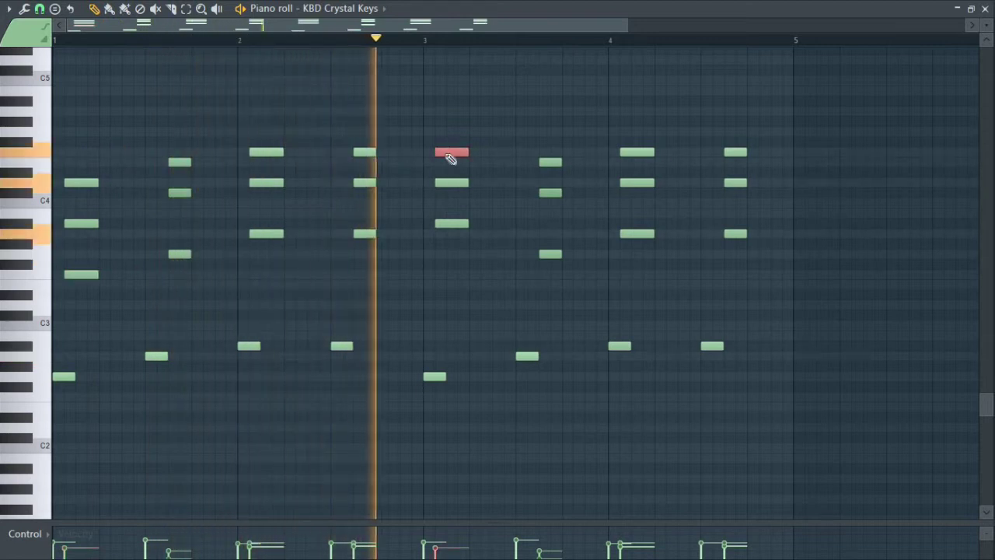
{"action": "key", "text": "shift+Down"}
{"action": "key", "text": "ctrl+d"}
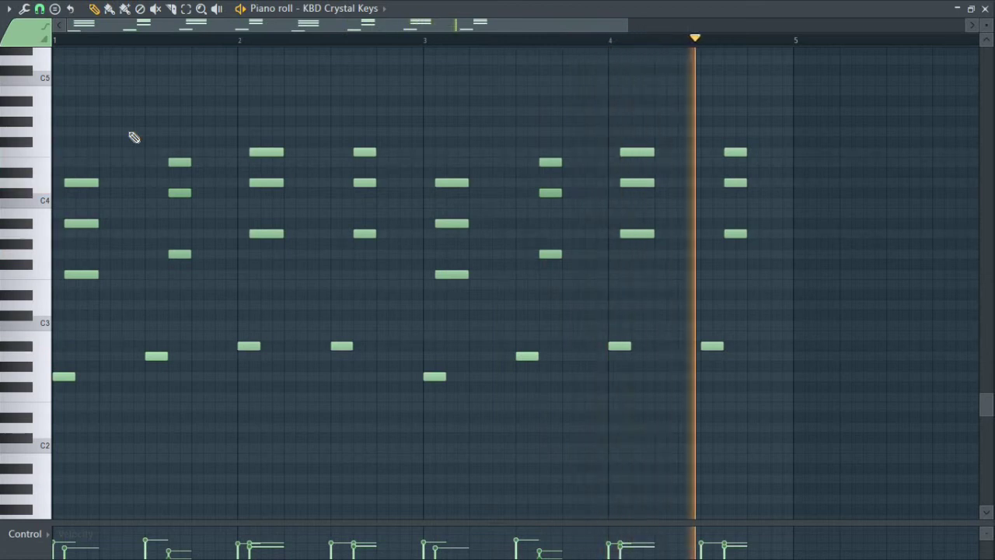
{"action": "key", "text": "space"}
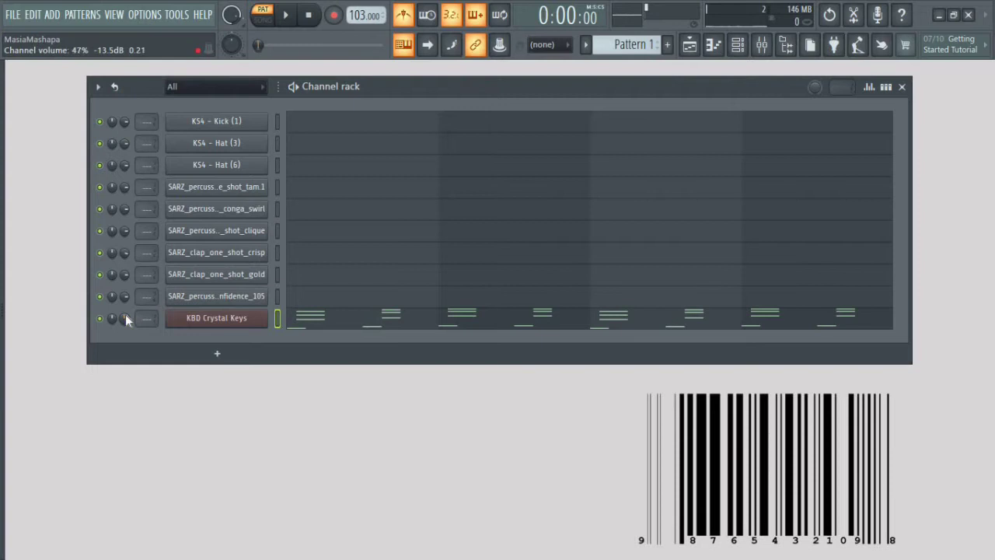
Add a two-bar C5 note to the SARZ_percussion_loop_shaker_confidence_105 channel and duplicate it to fill four bars.
{"action": "left_click", "coordinate": [202, 300]}
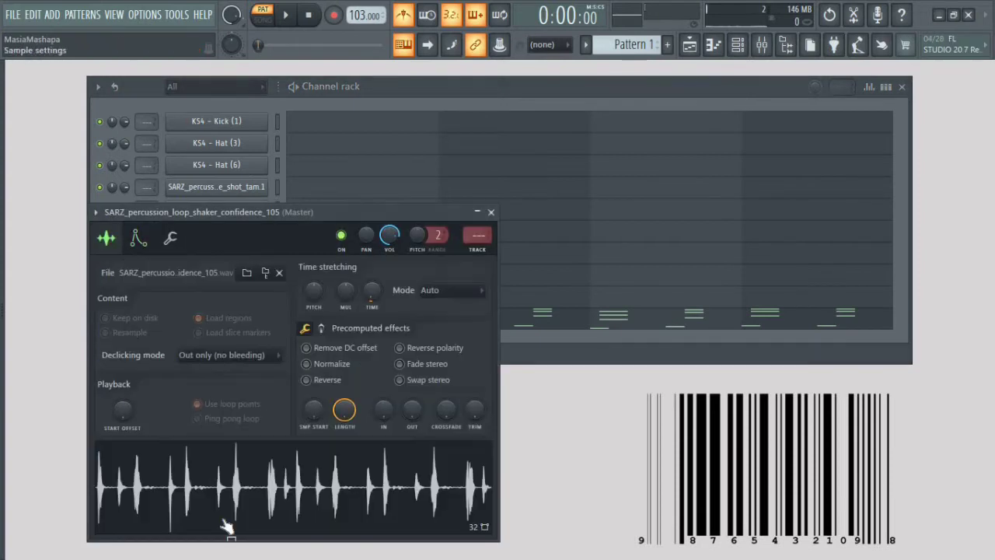
{"action": "key", "text": "Escape"}
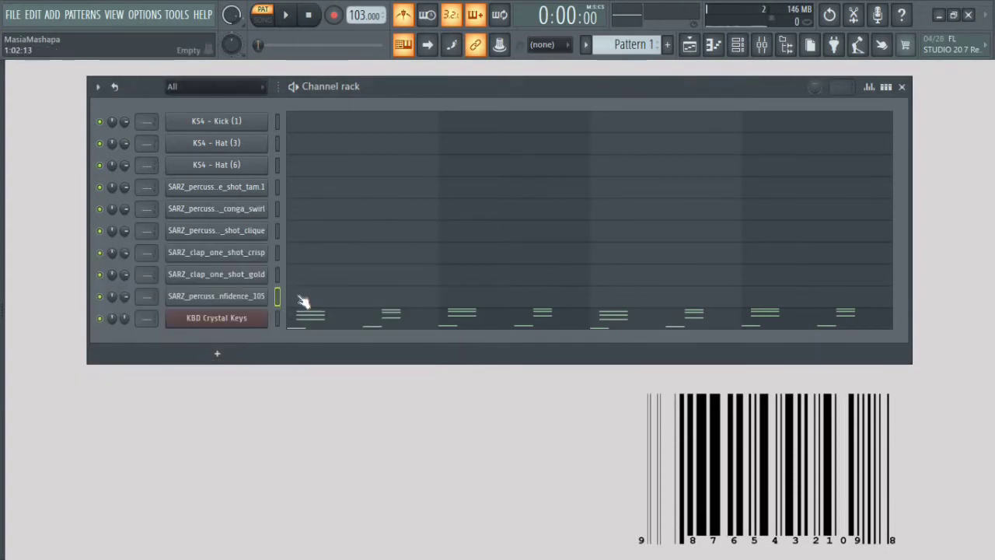
{"action": "left_click", "coordinate": [300, 300]}
{"action": "left_click_drag", "start_coordinate": [95, 243], "coordinate": [416, 84]}
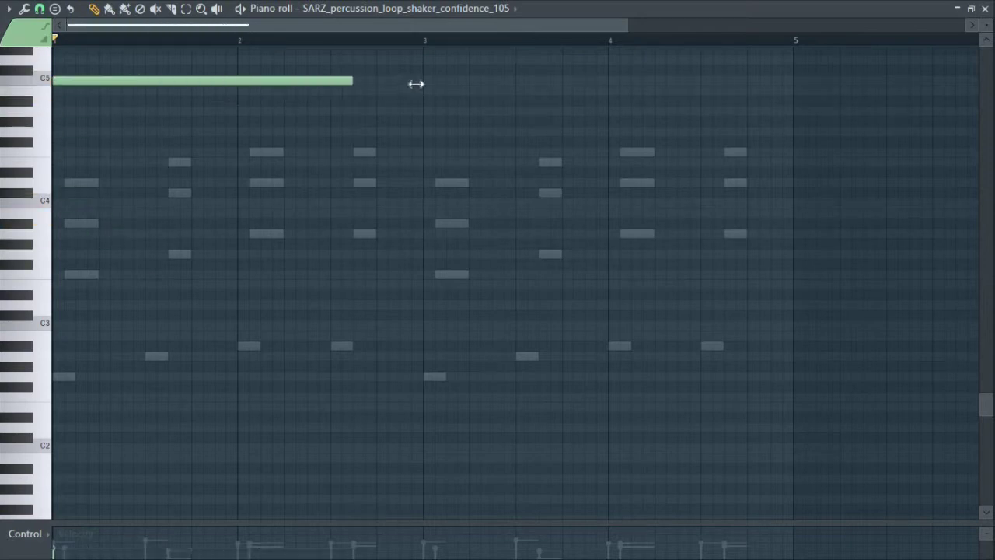
{"action": "key", "text": "ctrl+b"}
{"action": "key", "text": "ctrl+d"}
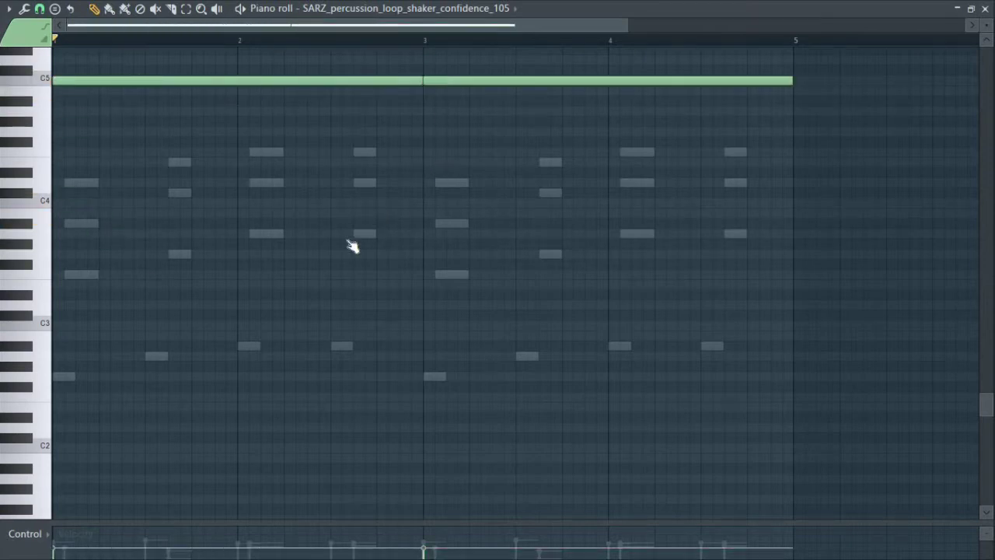
{"action": "key", "text": "Escape"}
{"action": "key", "text": "F7"}
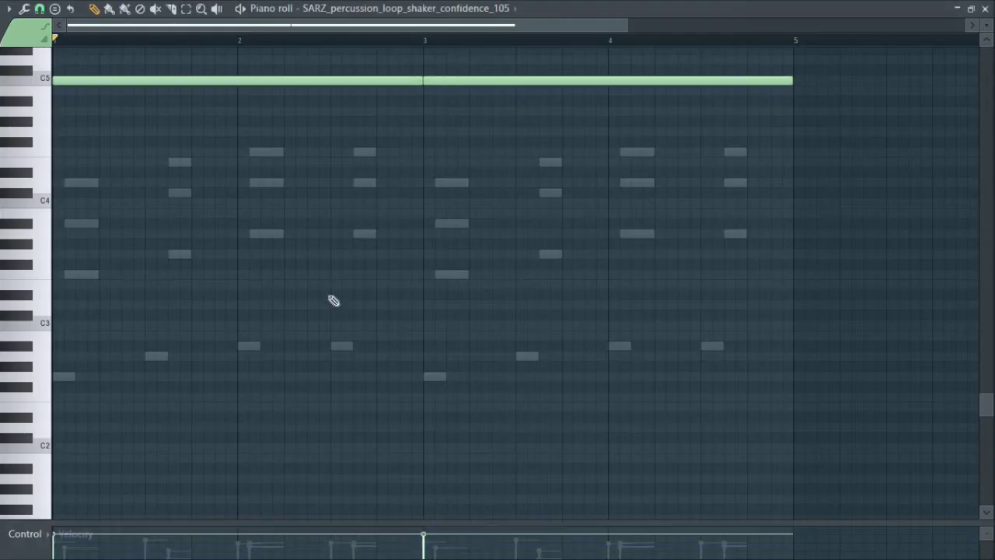
{"action": "key", "text": "F7"}
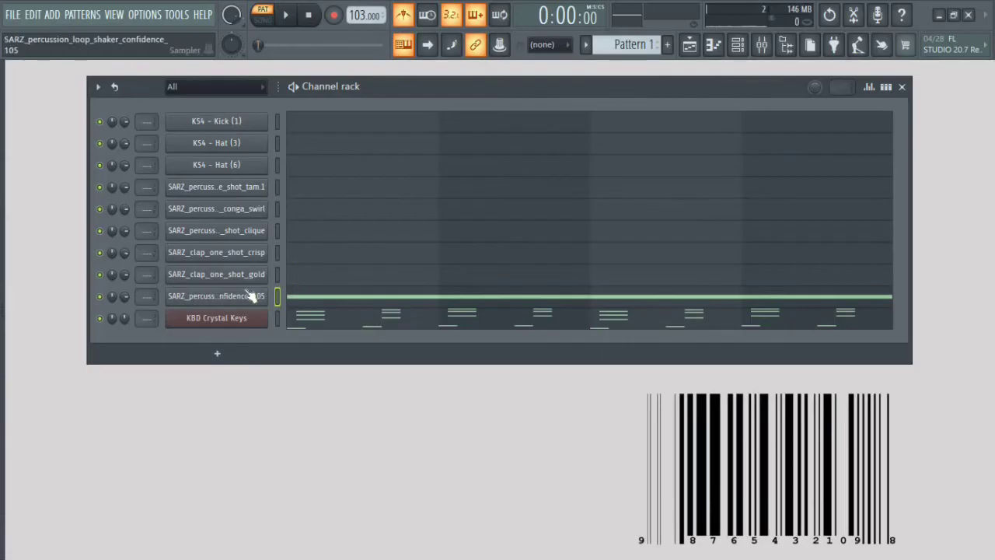
Turn off the metronome and raise the KBD Crystal Keys channel volume while the pattern plays.
{"action": "key", "text": "space"}
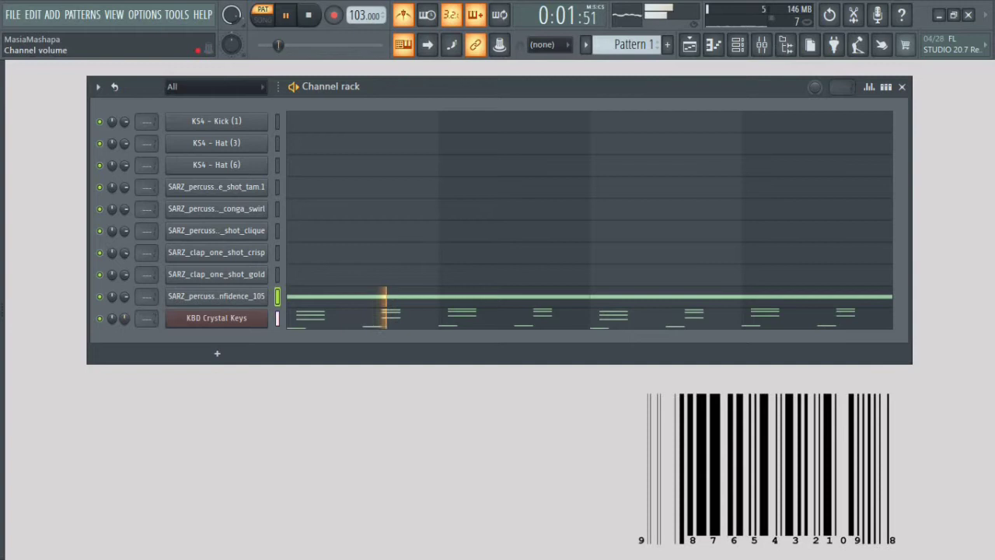
{"action": "left_click_drag", "start_coordinate": [125, 318], "coordinate": [125, 314]}
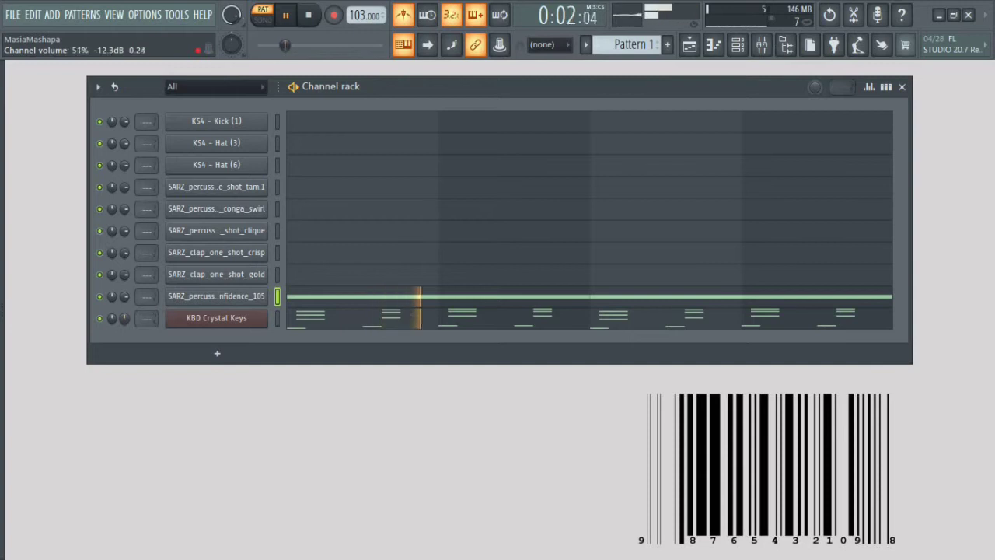
{"action": "left_click", "coordinate": [404, 17]}
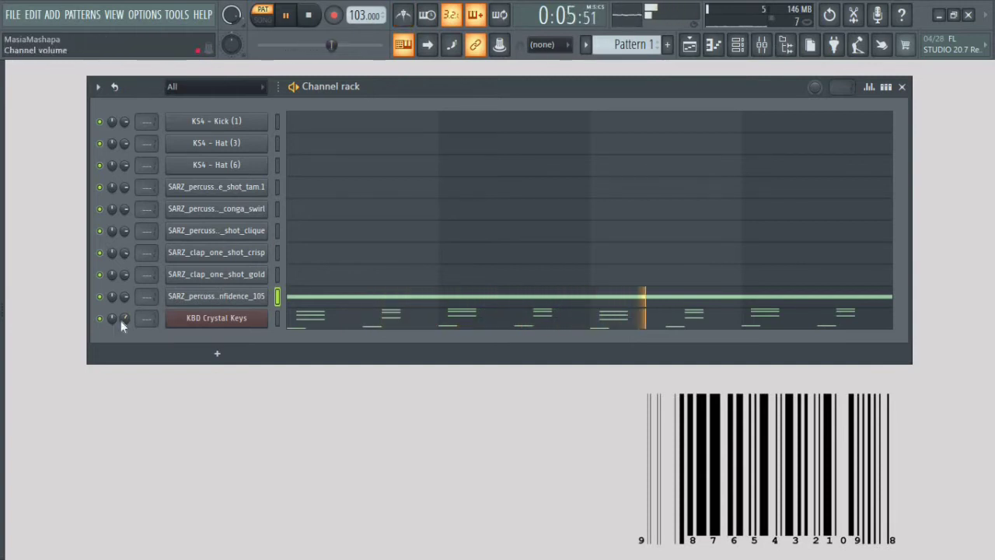
{"action": "left_click_drag", "start_coordinate": [123, 319], "coordinate": [123, 311]}
Increase the channel rack swing and readjust the KBD Crystal Keys volume during playback.
{"action": "key", "text": "space"}
{"action": "left_click_drag", "start_coordinate": [815, 88], "coordinate": [815, 68]}
{"action": "key", "text": "space"}
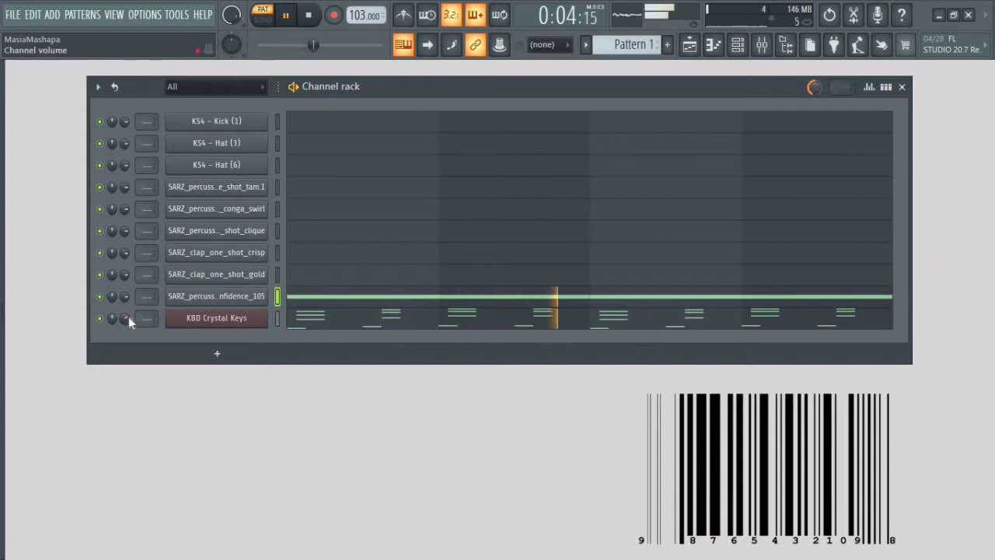
{"action": "left_click_drag", "start_coordinate": [127, 315], "coordinate": [127, 327]}
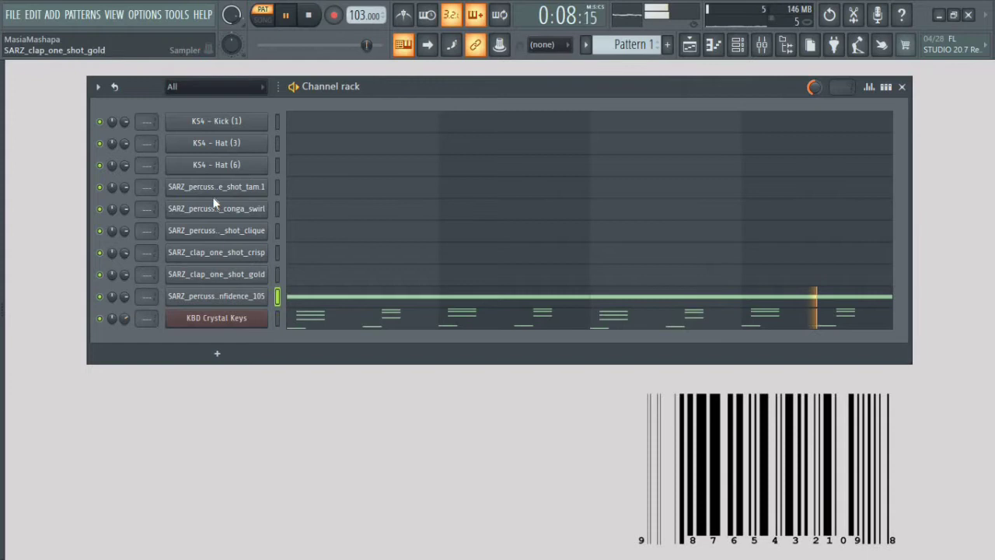
Audition the clap gold, clap crisp, percussion clique and conga swirl one-shot samples.
{"action": "left_click", "coordinate": [232, 277]}
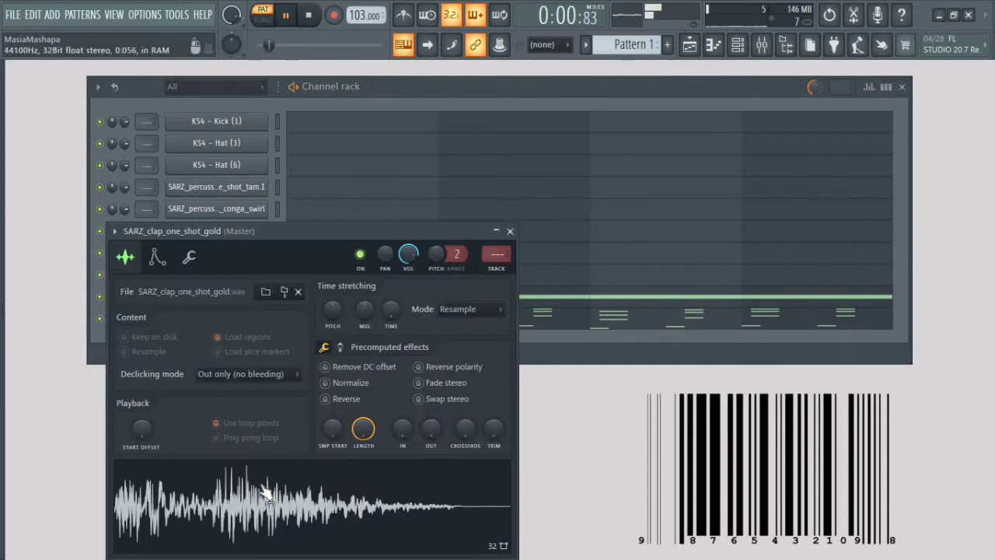
{"action": "key", "text": "Escape"}
{"action": "left_click", "coordinate": [253, 253]}
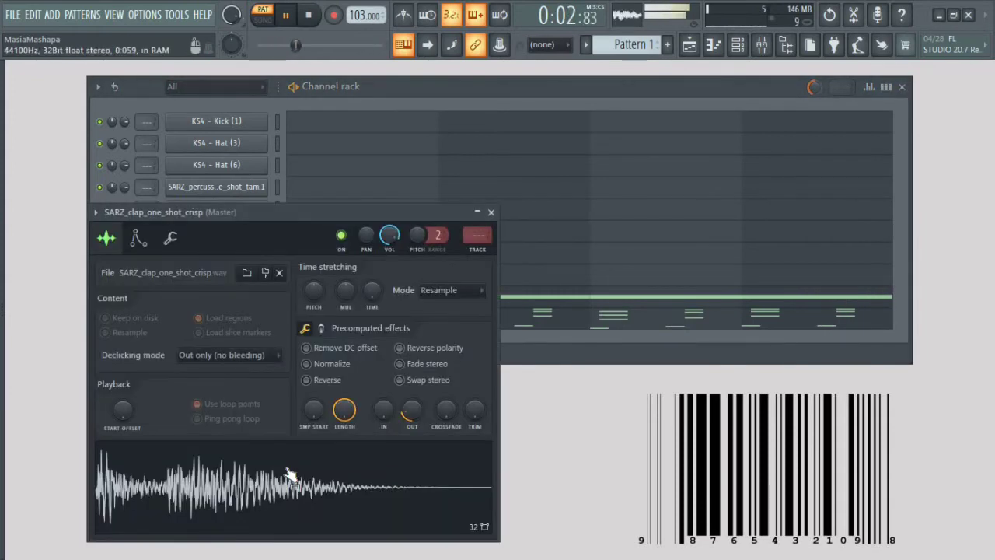
{"action": "key", "text": "Escape"}
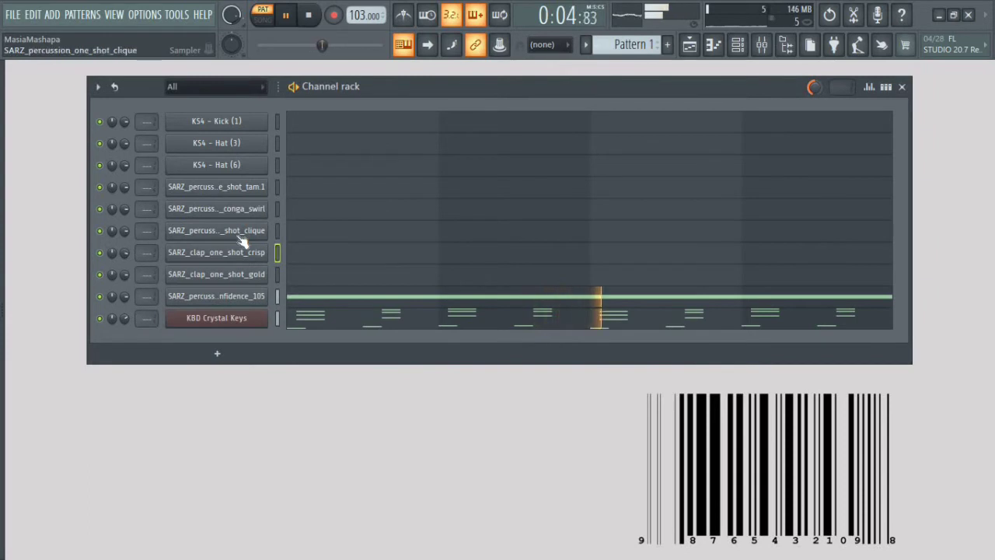
{"action": "left_click", "coordinate": [243, 236]}
{"action": "key", "text": "space"}
{"action": "key", "text": "Escape"}
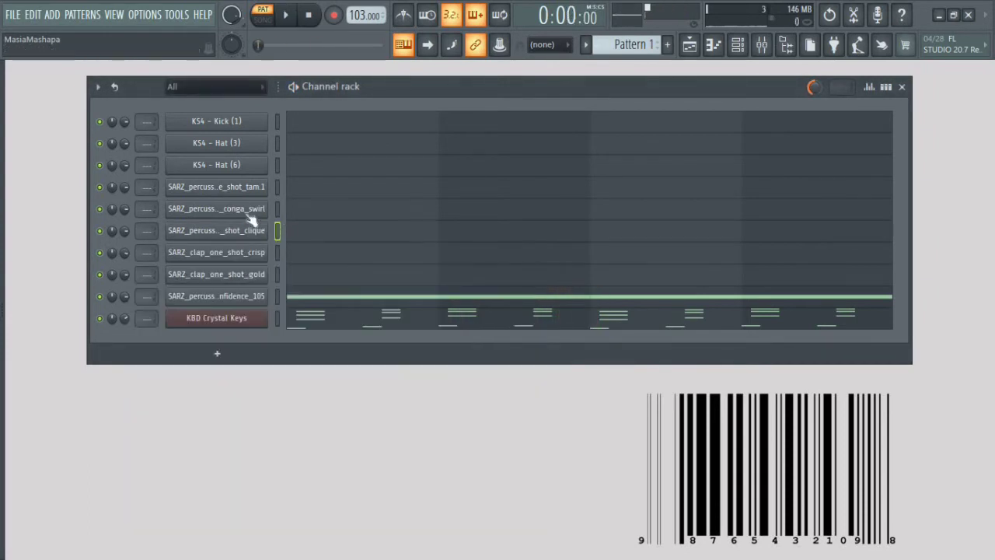
{"action": "left_click", "coordinate": [247, 215]}
{"action": "key", "text": "Escape"}
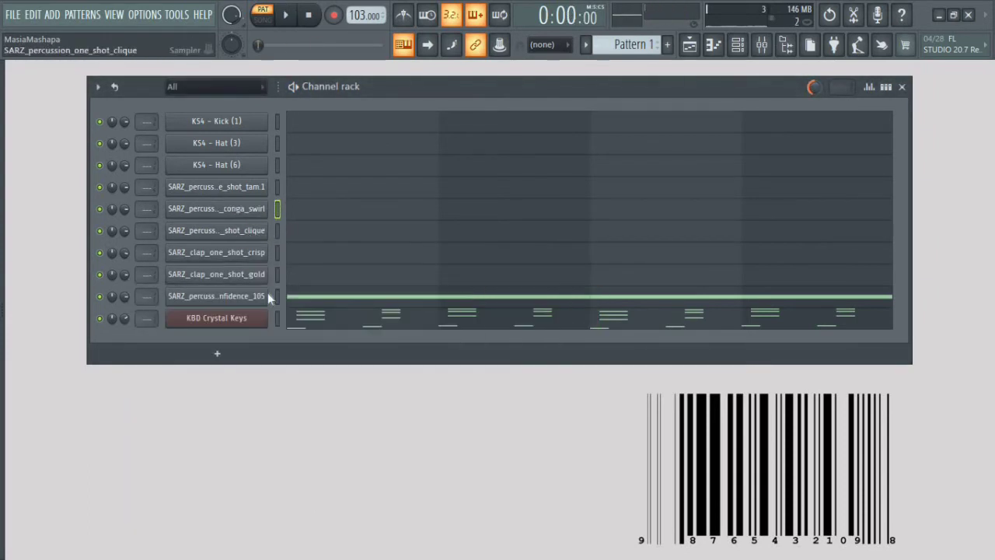
Place three short C5 hits in bar 1 at steps 4, 7 and 11 for the SARZ_percussion_one_shot_clique channel.
{"action": "left_click", "coordinate": [257, 231]}
{"action": "key", "text": "Escape"}
{"action": "left_click", "coordinate": [317, 235]}
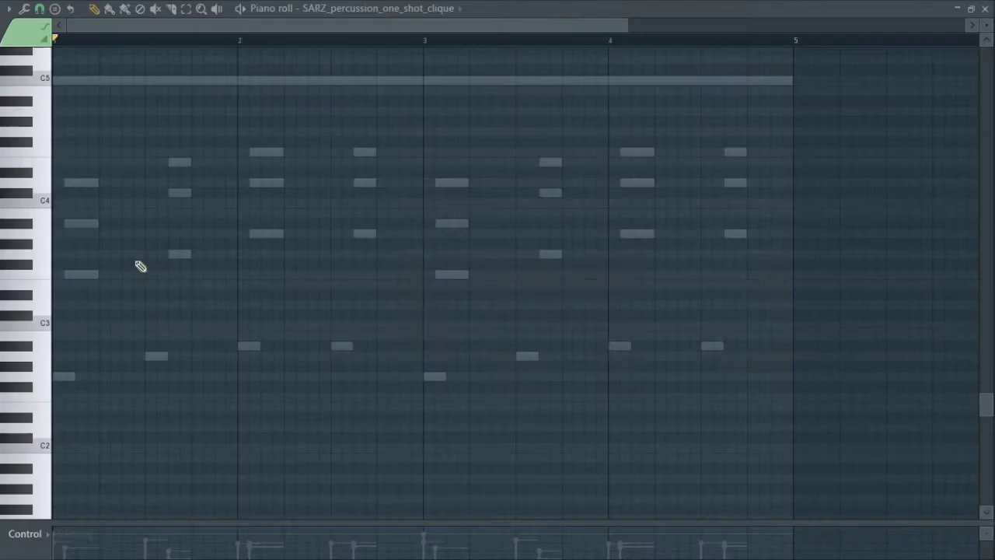
{"action": "scroll", "coordinate": [92, 132], "scroll_direction": "up", "scroll_amount": 2}
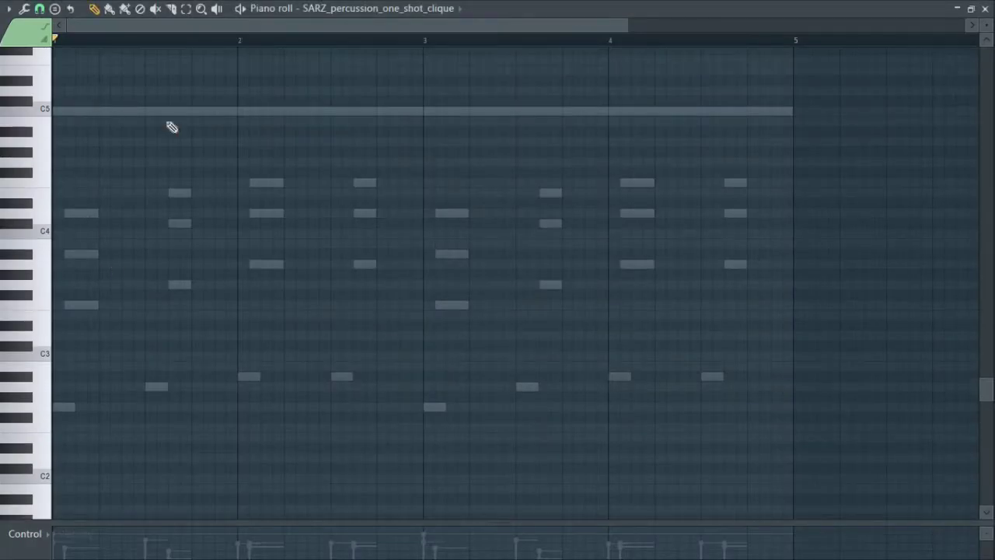
{"action": "left_click_drag", "start_coordinate": [89, 112], "coordinate": [453, 114]}
{"action": "left_click_drag", "start_coordinate": [60, 83], "coordinate": [102, 100]}
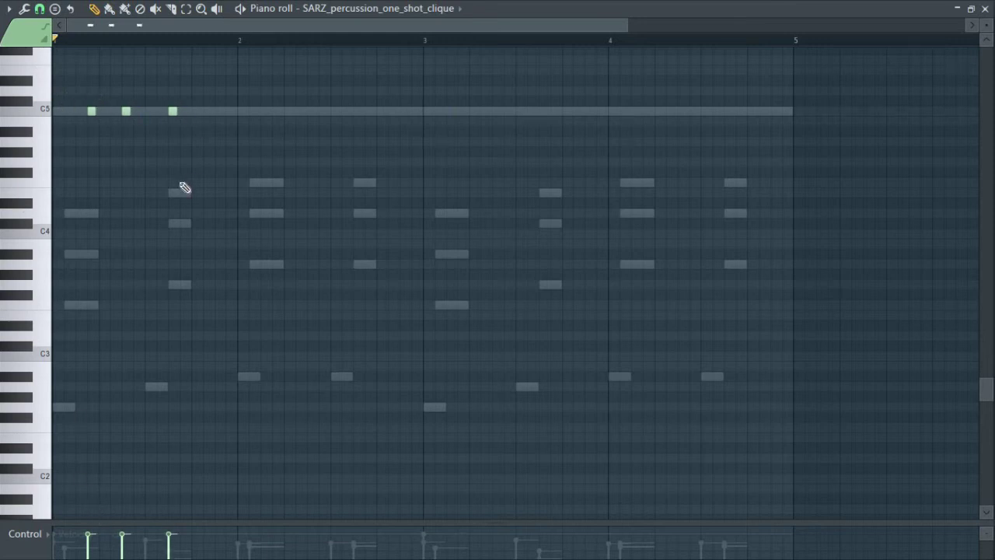
Add C5 hits to the percussion clique channel at step 16 of bar 1 and steps 4, 7, 11, 15 and 16 of bar 2.
{"action": "key", "text": "space"}
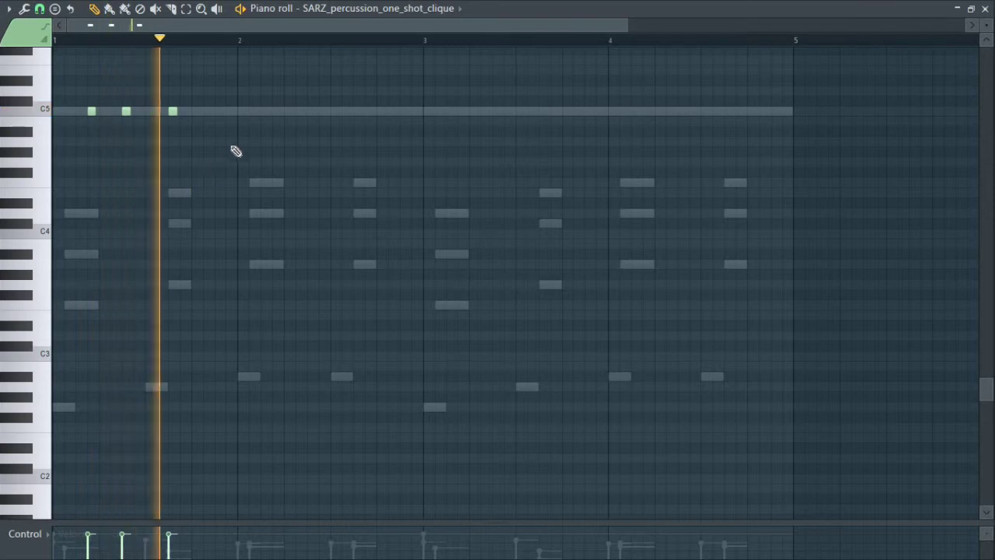
{"action": "left_click", "coordinate": [230, 111]}
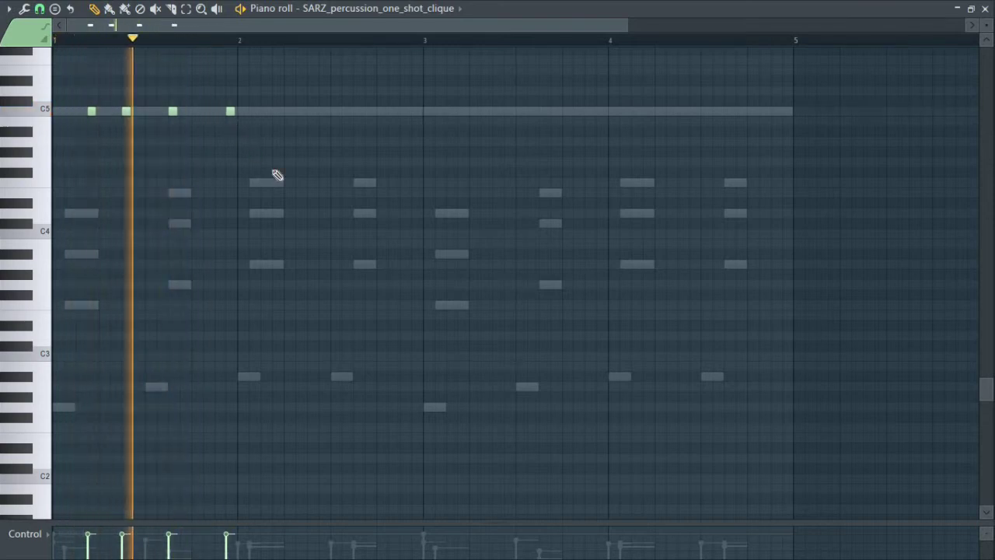
{"action": "key", "text": "space"}
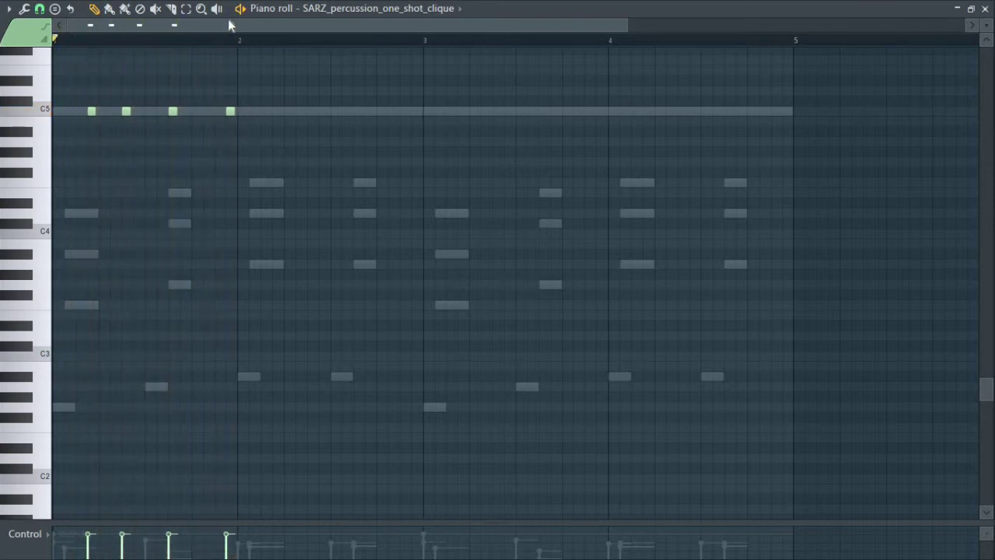
{"action": "key", "text": "space"}
{"action": "left_click", "coordinate": [260, 111]}
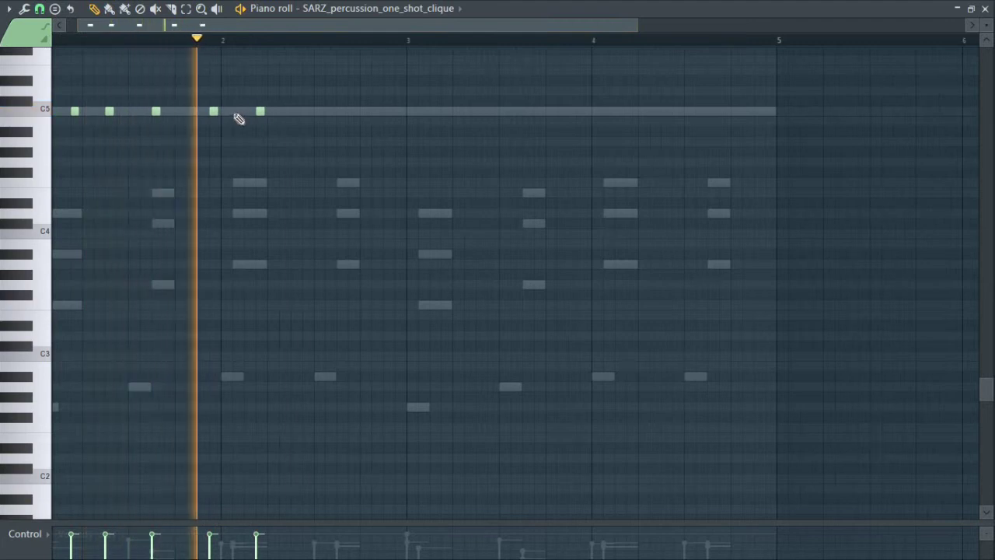
{"action": "key", "text": "space"}
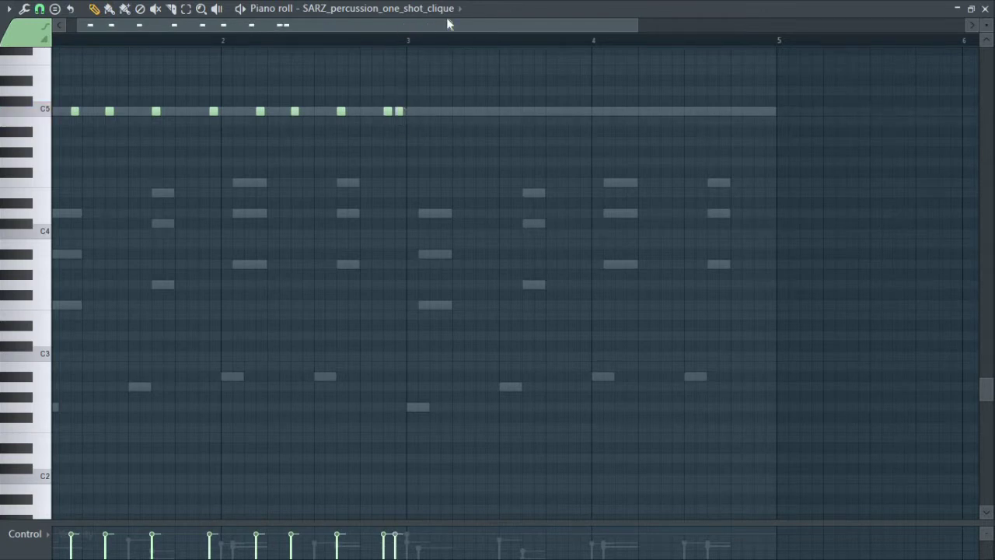
Paste a copy of the two-bar percussion clique pattern into bars 3 and 4, aligned to begin at step 4 of bar 3.
{"action": "scroll", "coordinate": [549, 15], "scroll_direction": "right", "scroll_amount": 4}
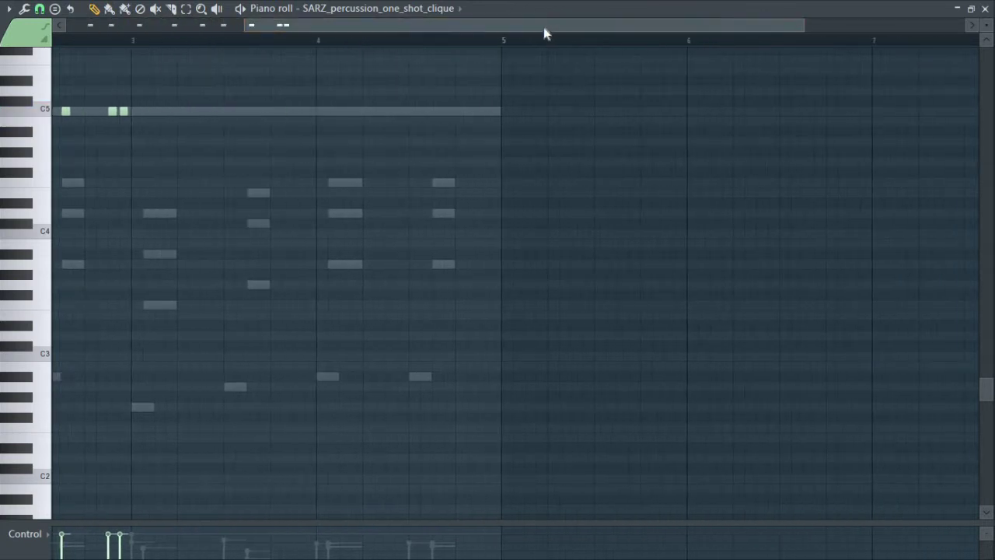
{"action": "key", "text": "ctrl+v"}
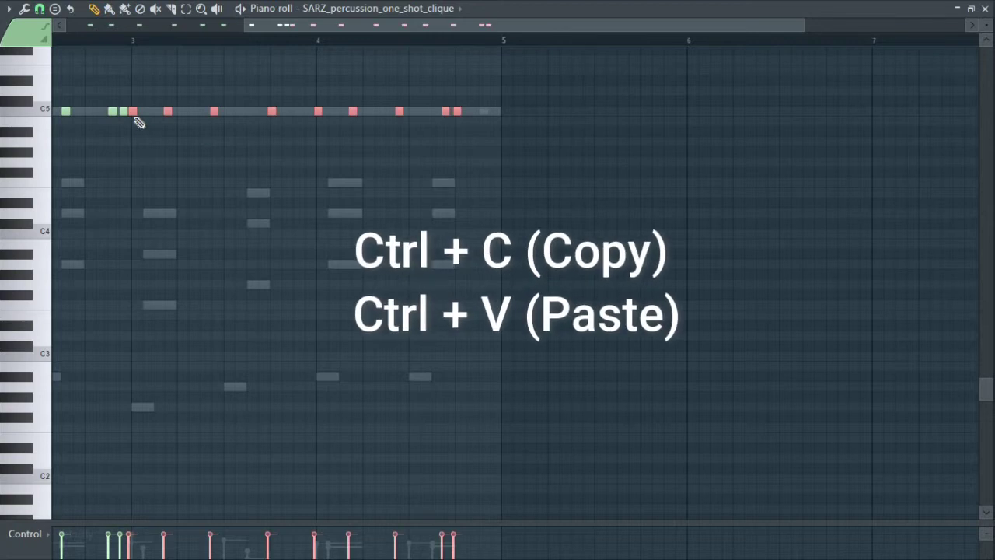
{"action": "key", "text": "shift+Right"}
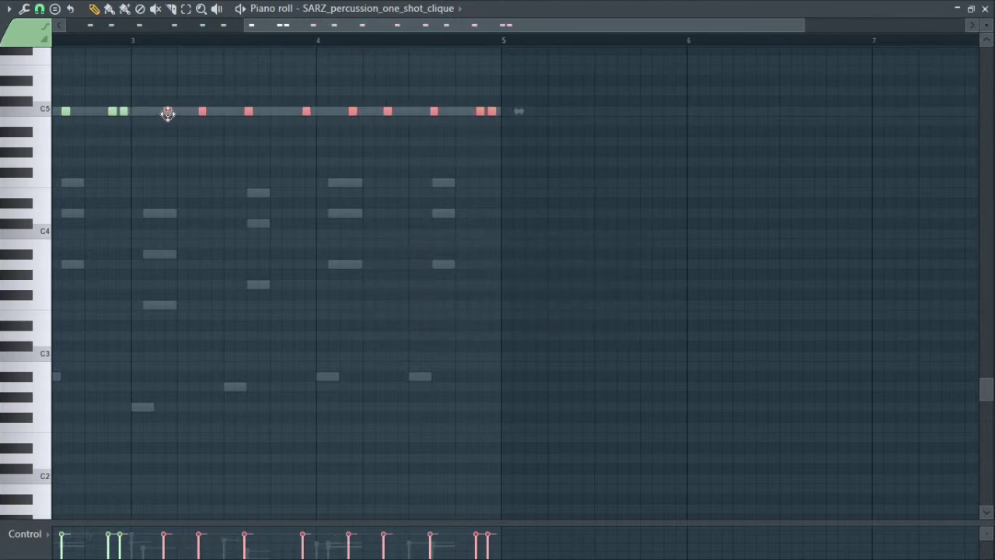
{"action": "key", "text": "shift+Right"}
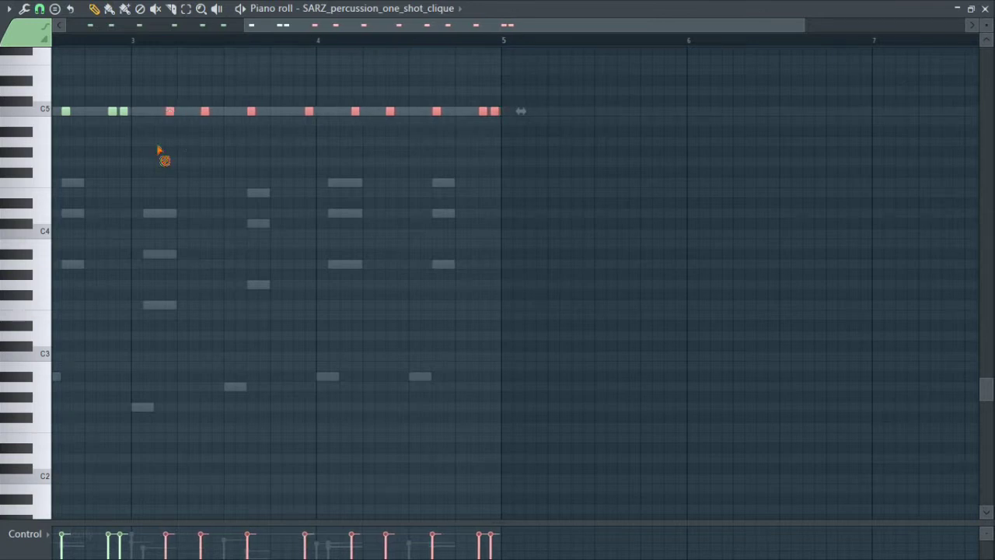
{"action": "left_click", "coordinate": [159, 150]}
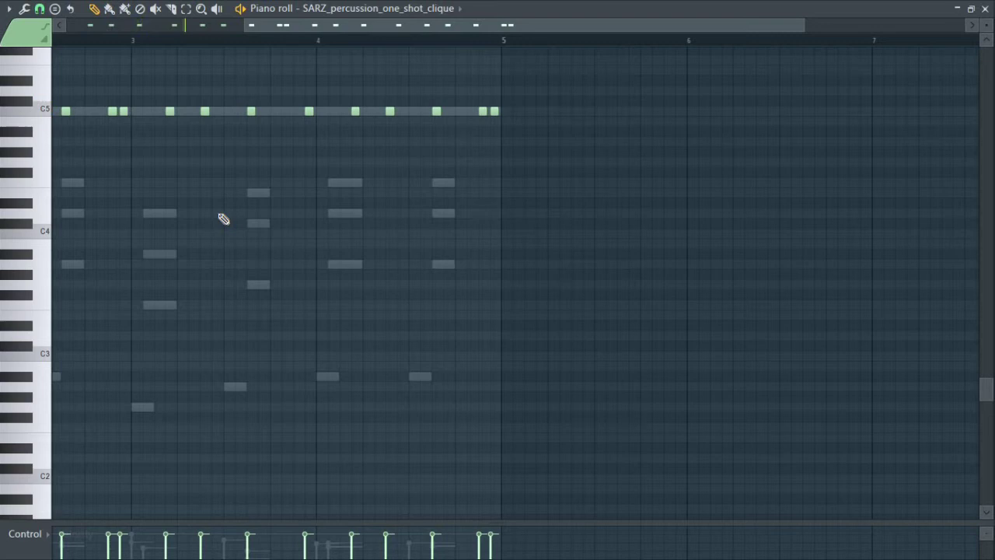
{"action": "key", "text": "space"}
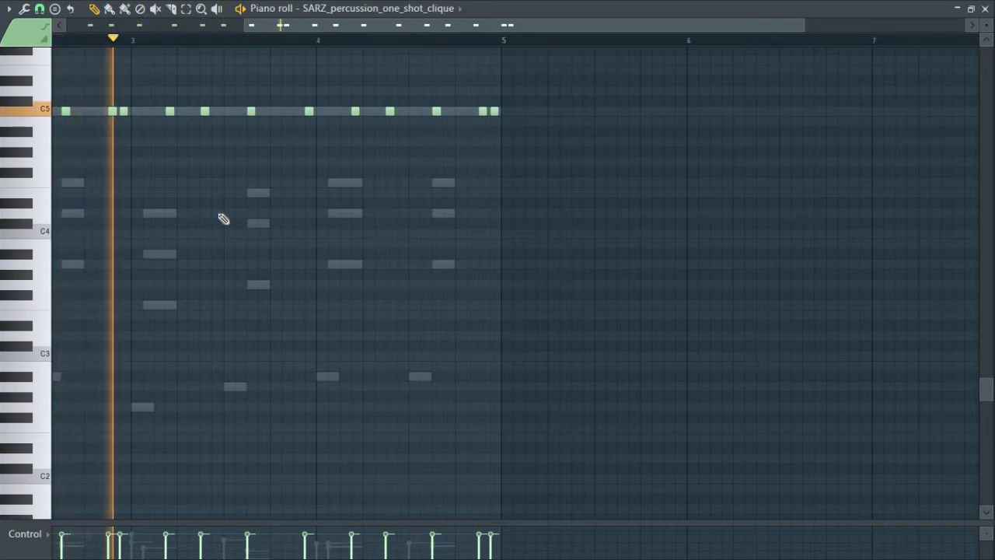
Program clap_one_shot_crisp with C5 hits at bar 1 steps 1, 4, 7, 11 and bar 2 steps 4, 7, 11, 13, repeated in bars 3 and 4.
{"action": "key", "text": "F7"}
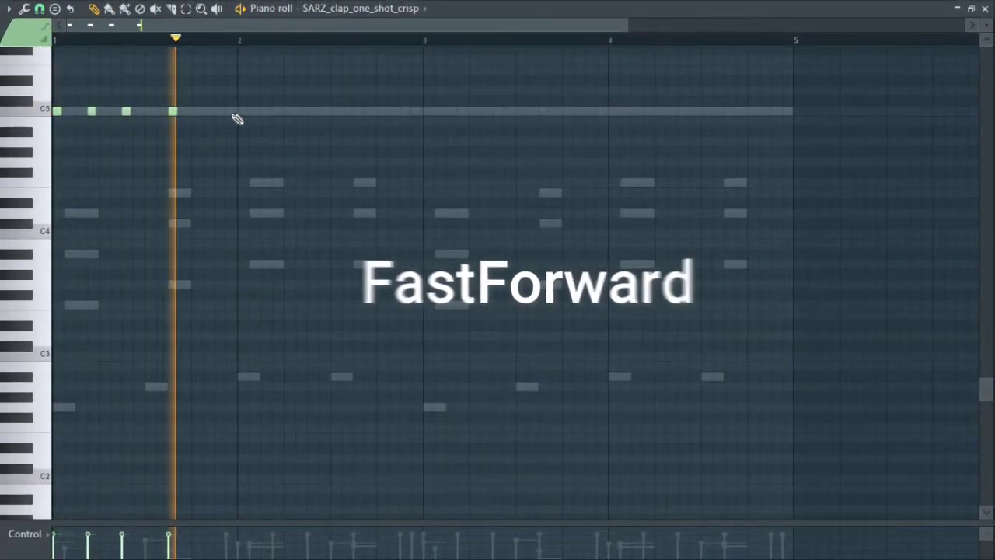
{"action": "left_click", "coordinate": [209, 102]}
{"action": "left_click", "coordinate": [245, 101]}
{"action": "left_click", "coordinate": [284, 100]}
{"action": "right_click", "coordinate": [208, 102]}
{"action": "left_click", "coordinate": [336, 99]}
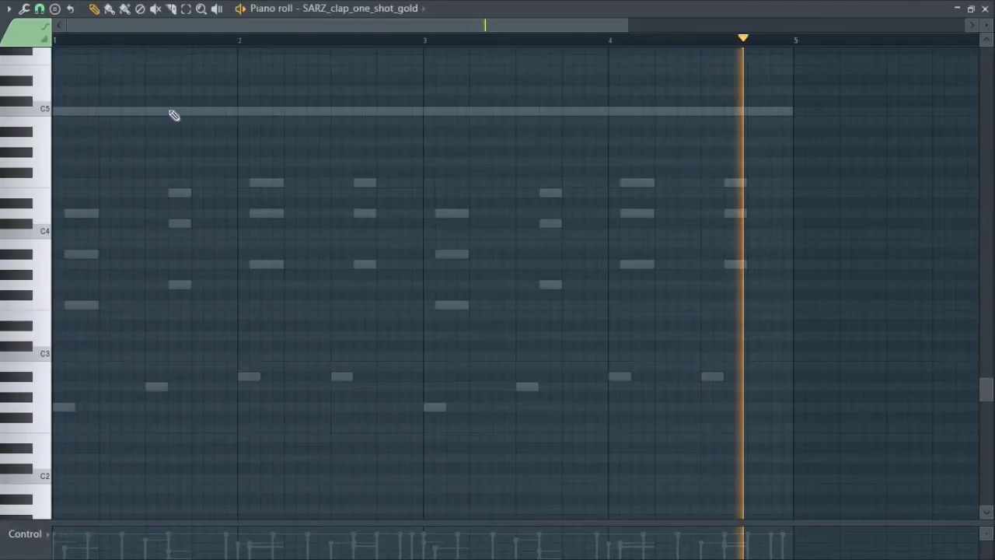
Program the clap_one_shot_gold channel with C5 hits at steps 11 and 13 of bars 1 and 3, and steps 11 and 12 of bars 2 and 4.
{"action": "left_click", "coordinate": [172, 111]}
{"action": "left_click", "coordinate": [196, 111]}
{"action": "left_click", "coordinate": [357, 111]}
{"action": "left_click", "coordinate": [367, 111]}
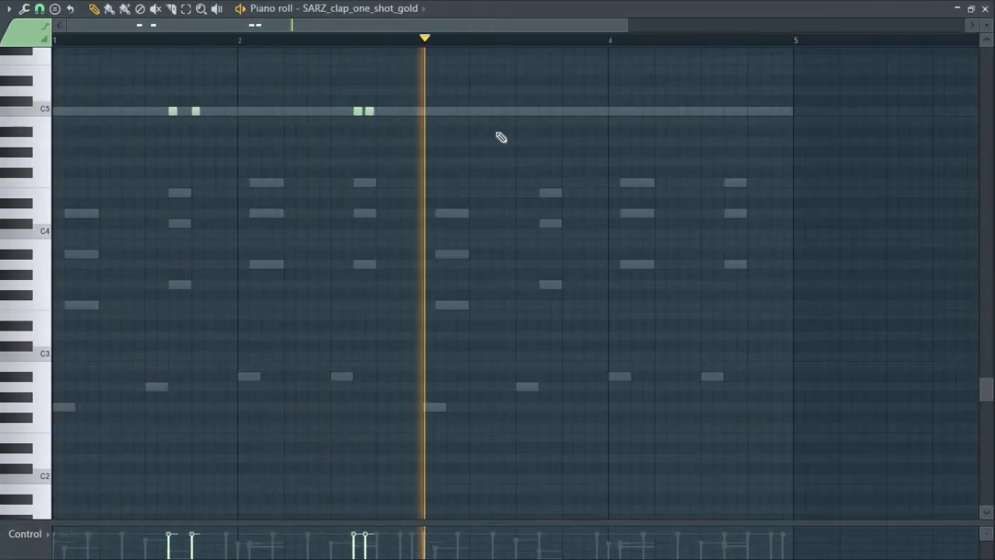
{"action": "left_click", "coordinate": [542, 111]}
{"action": "left_click", "coordinate": [565, 111]}
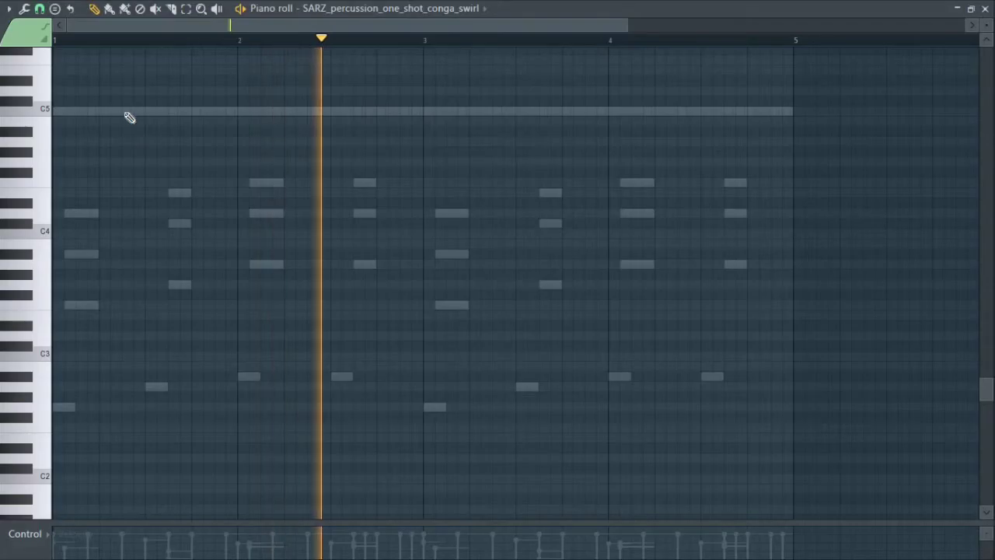
Place C5 hits on the conga_swirl channel at steps 7, 8 and 15 of bar 1 and steps 7 and 15 of bar 2.
{"action": "left_click", "coordinate": [124, 111]}
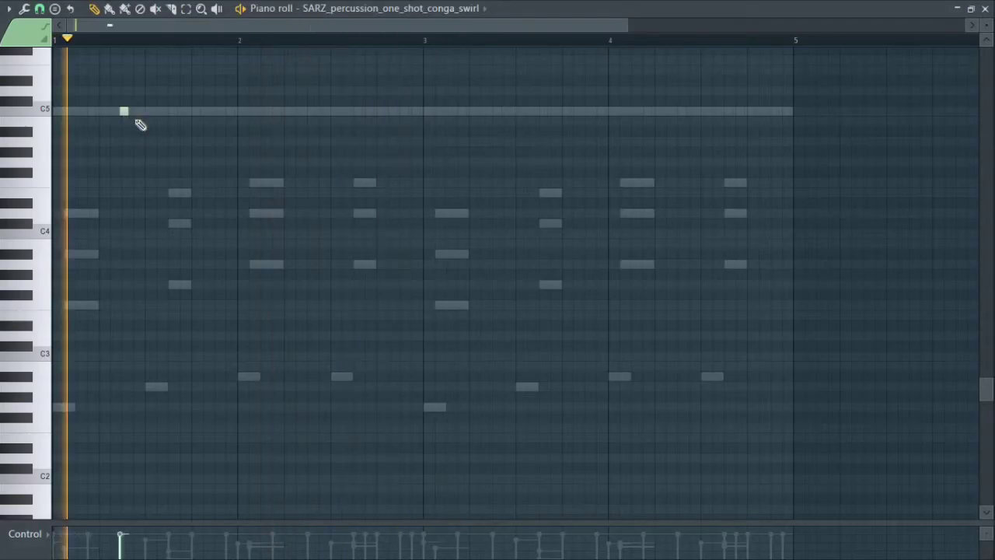
{"action": "left_click", "coordinate": [137, 111]}
{"action": "left_click", "coordinate": [219, 111]}
{"action": "left_click", "coordinate": [311, 112]}
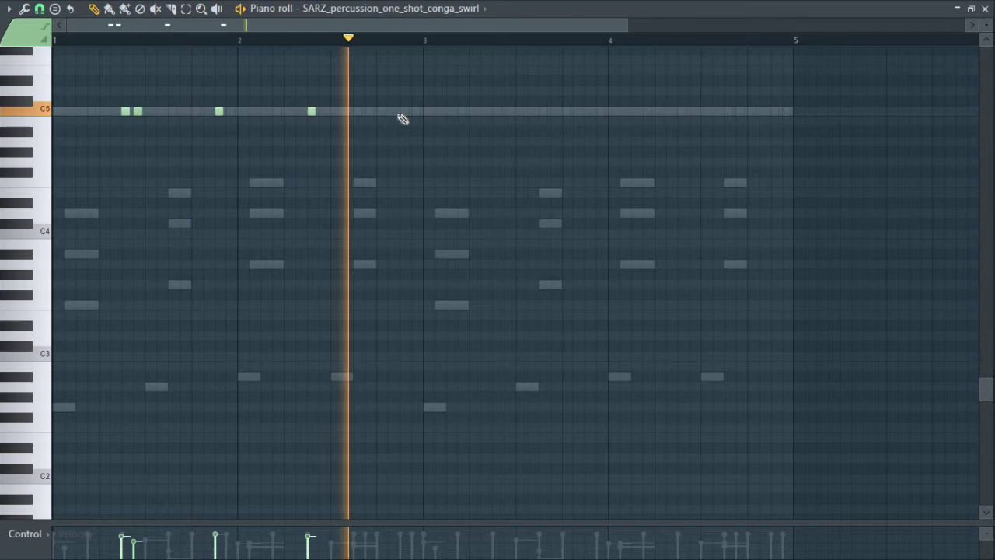
{"action": "left_click", "coordinate": [404, 111]}
Duplicate the two-bar conga swirl pattern into bars 3 and 4 and nudge all its notes slightly later.
{"action": "key", "text": "ctrl+a"}
{"action": "key", "text": "space"}
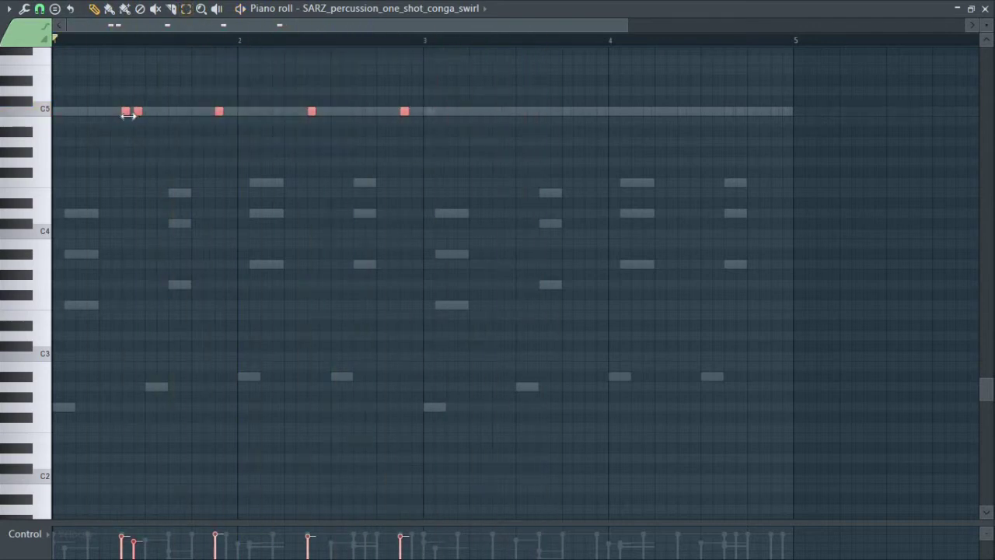
{"action": "left_click_drag", "start_coordinate": [124, 112], "coordinate": [492, 113], "text": "shift"}
{"action": "key", "text": "ctrl+d"}
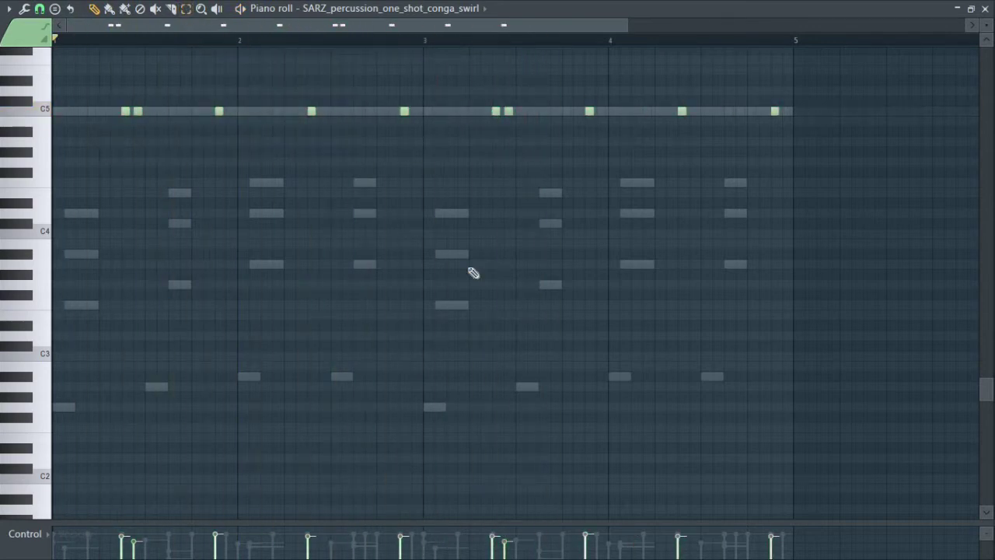
{"action": "scroll", "coordinate": [469, 270], "scroll_direction": "down", "scroll_amount": 4}
{"action": "key", "text": "space"}
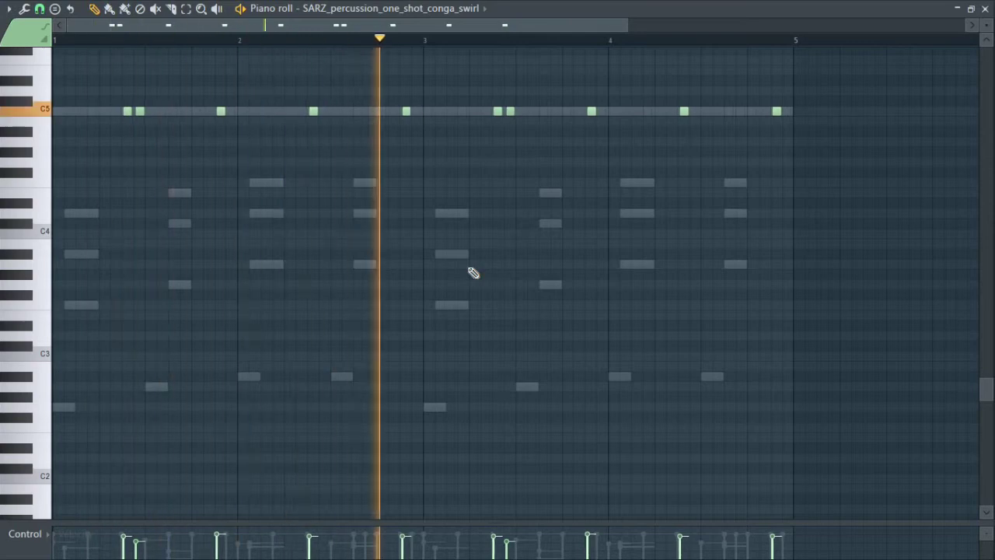
Program the percussion_one_shot_tam.1 channel with C5 hits at steps 4 and 11 of all four bars.
{"action": "key", "text": "F7"}
{"action": "right_click", "coordinate": [261, 188]}
{"action": "left_click", "coordinate": [290, 195]}
{"action": "left_click_drag", "start_coordinate": [91, 142], "coordinate": [85, 108]}
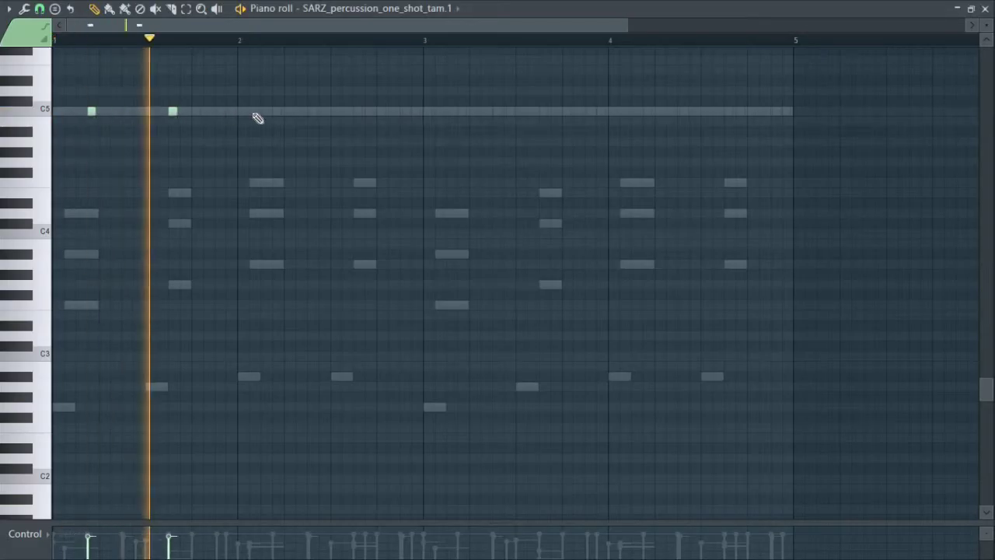
{"action": "mouse_move", "coordinate": [259, 117]}
{"action": "left_mouse_down"}
{"action": "mouse_move", "coordinate": [556, 123]}
{"action": "mouse_move", "coordinate": [724, 111]}
{"action": "left_mouse_up"}
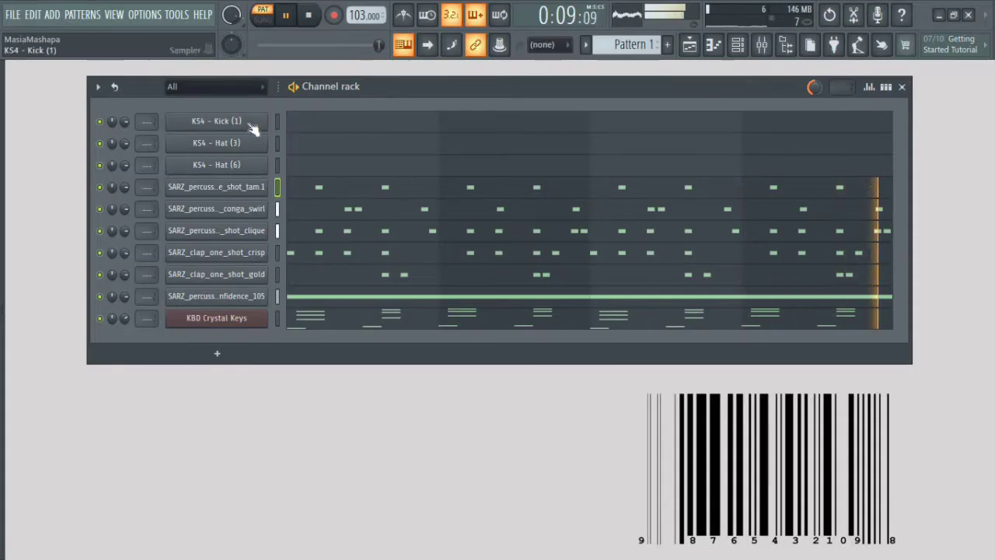
Stop playback and inspect the KS4 - Kick (1) channel's sampler settings and waveform.
{"action": "key", "text": "space"}
{"action": "left_click", "coordinate": [245, 123]}
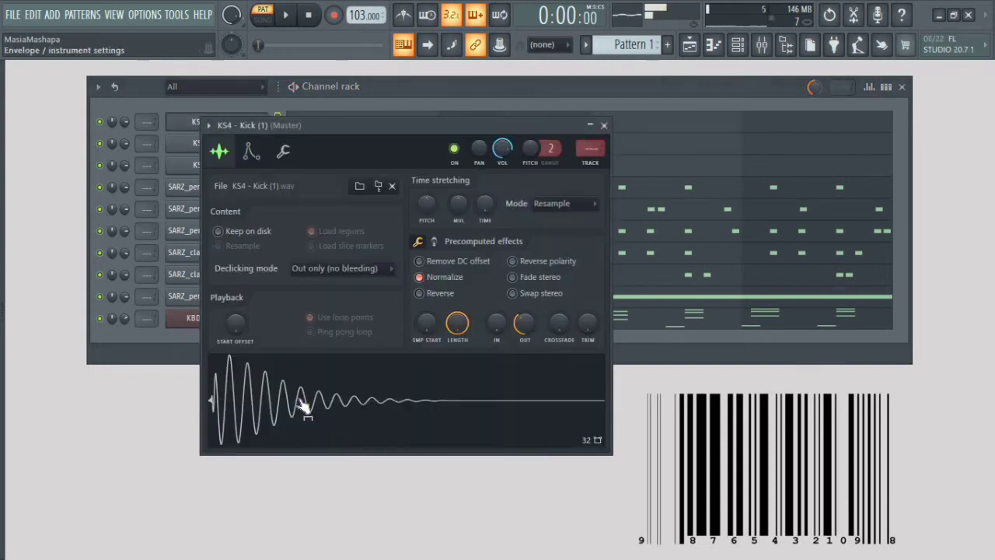
{"action": "left_click", "coordinate": [259, 117]}
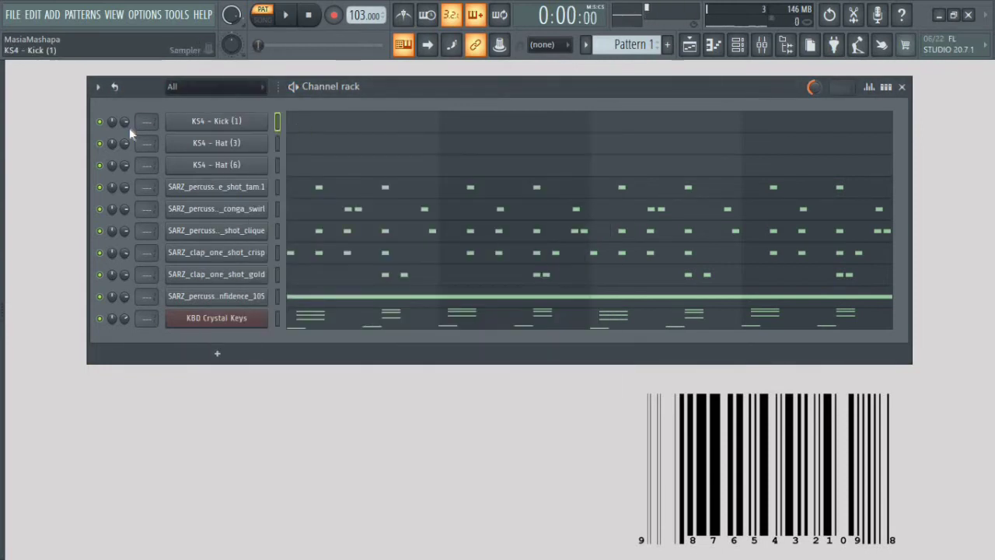
Place KS4 - Kick (1) hits on C5 at steps 1, 4 and 11 of bar 1 and steps 1, 2 and 11 of bar 2.
{"action": "left_click", "coordinate": [316, 122]}
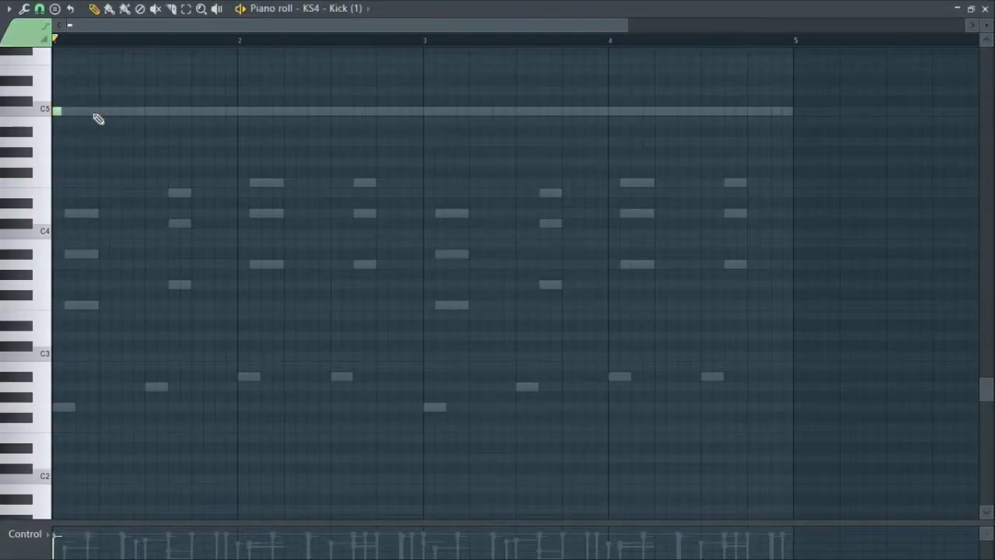
{"action": "key", "text": "space"}
{"action": "left_click", "coordinate": [90, 112]}
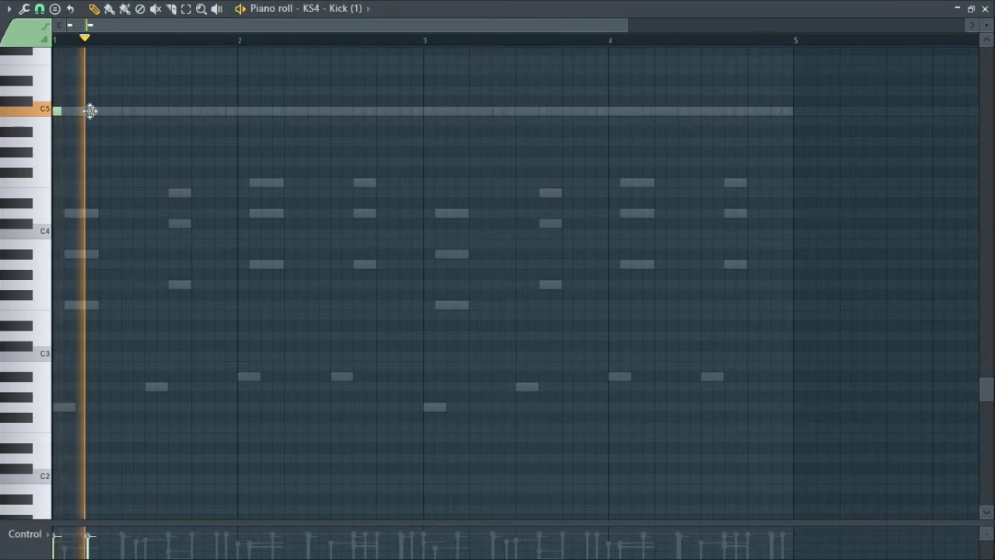
{"action": "key", "text": "space"}
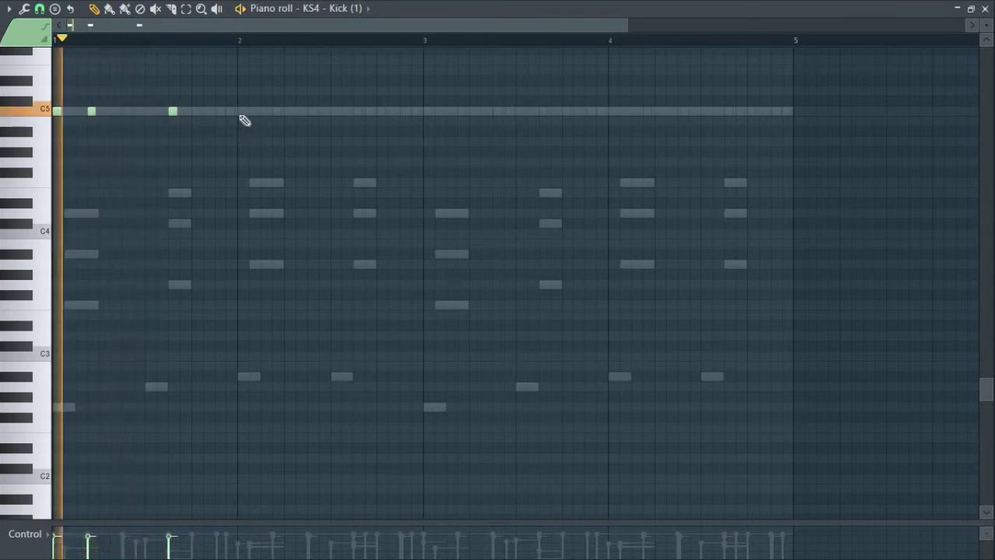
{"action": "left_click", "coordinate": [242, 112]}
{"action": "left_click_drag", "start_coordinate": [253, 139], "coordinate": [254, 110]}
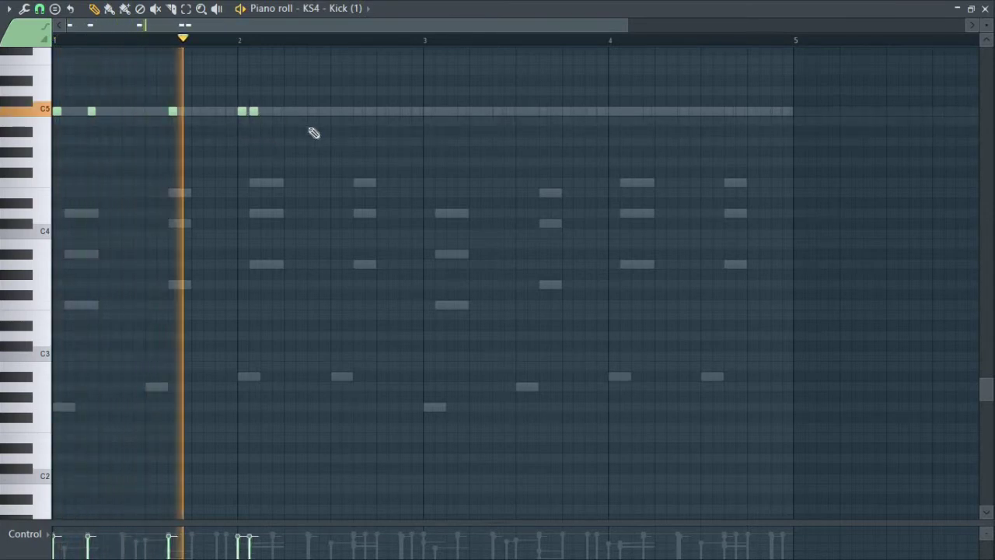
{"action": "left_click", "coordinate": [357, 113]}
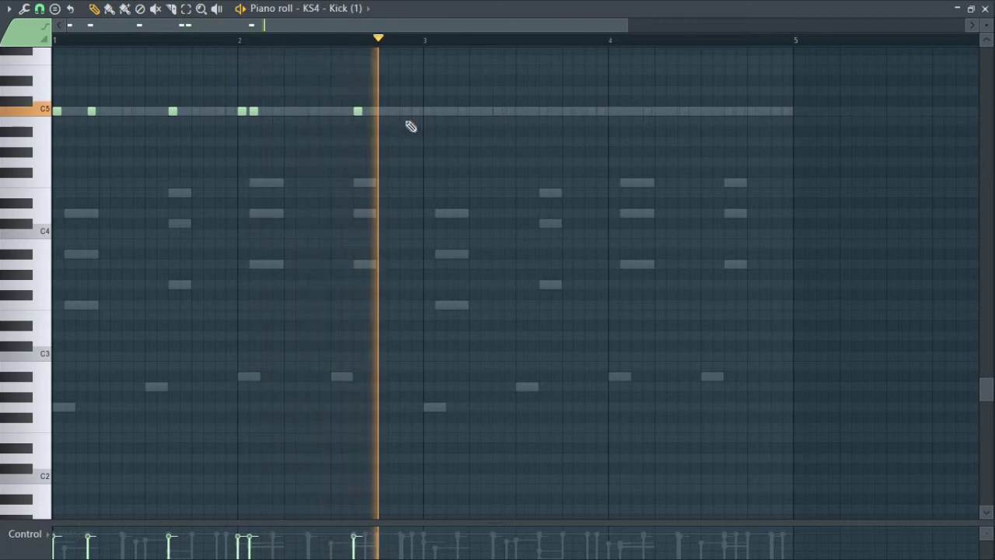
Raise the velocity of all the kick notes equally, level with the loudest notes of the other channels.
{"action": "left_click_drag", "start_coordinate": [374, 480], "coordinate": [374, 338]}
{"action": "key", "text": "space"}
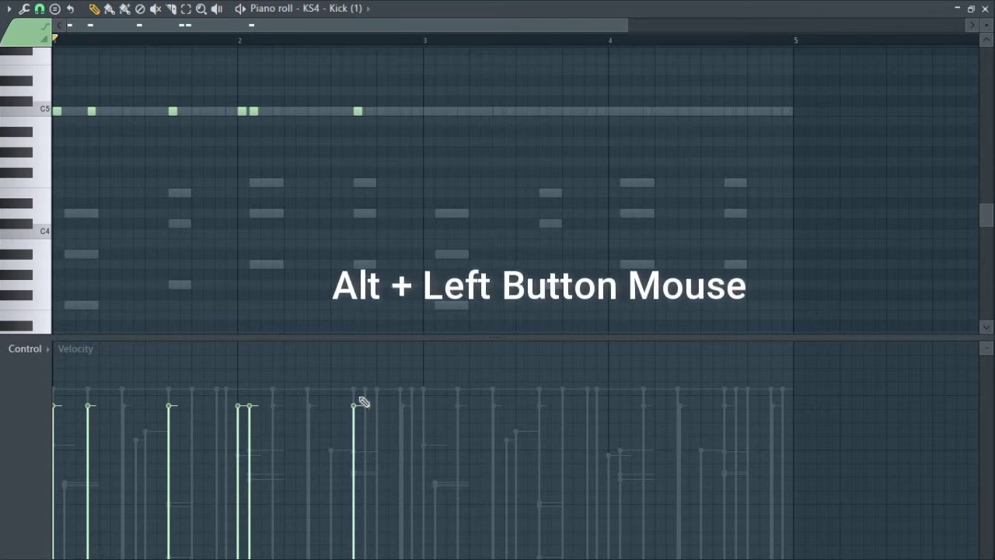
{"action": "mouse_move", "coordinate": [154, 372]}
{"action": "left_mouse_down"}
{"action": "mouse_move", "coordinate": [262, 388]}
{"action": "mouse_move", "coordinate": [386, 388]}
{"action": "mouse_move", "coordinate": [315, 400]}
{"action": "left_mouse_up"}
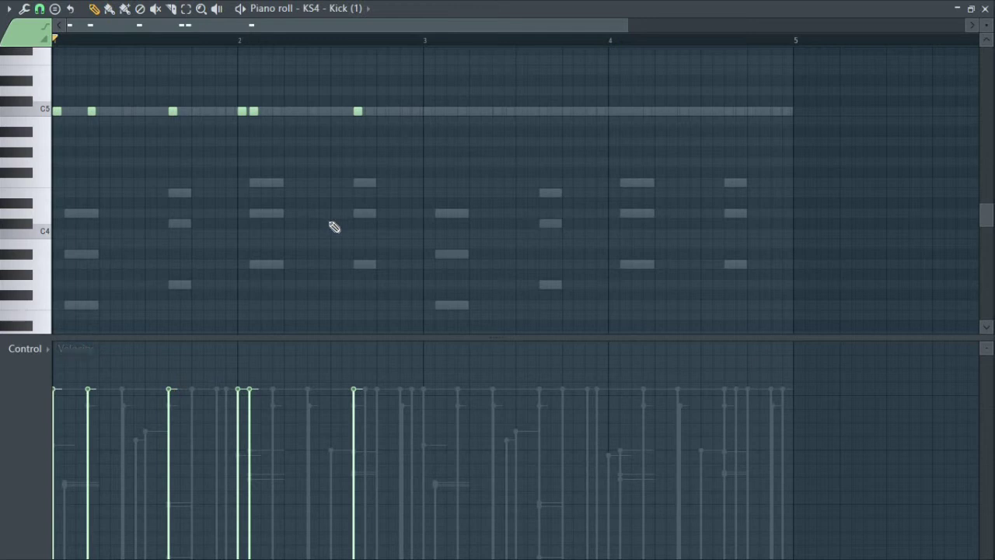
{"action": "key", "text": "space"}
{"action": "left_click_drag", "start_coordinate": [304, 338], "coordinate": [304, 425]}
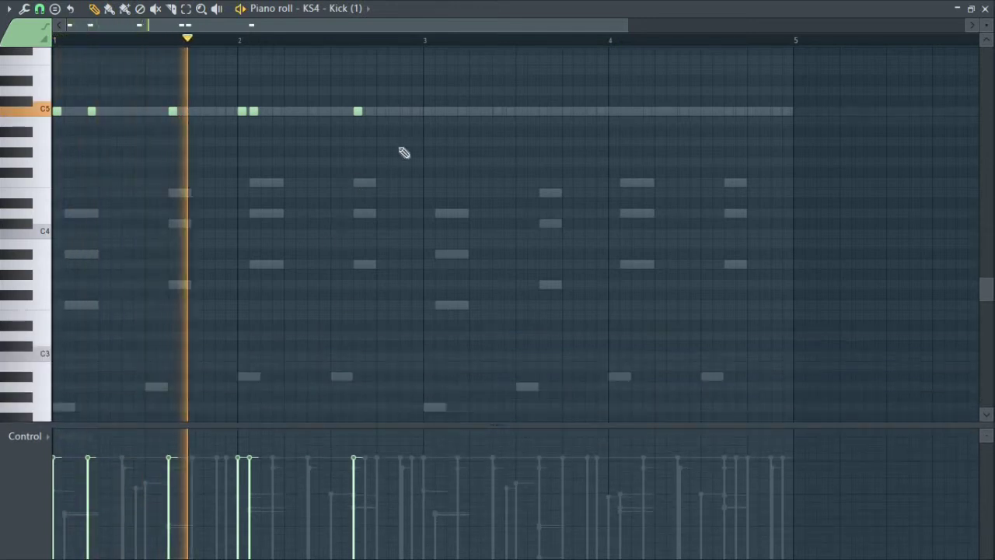
Place KS4 - Kick (1) hits on C5 at steps 1, 4, 11 and 15 of bar 3 and steps 1, 2, 11 and 16 of bar 4.
{"action": "left_click", "coordinate": [456, 113]}
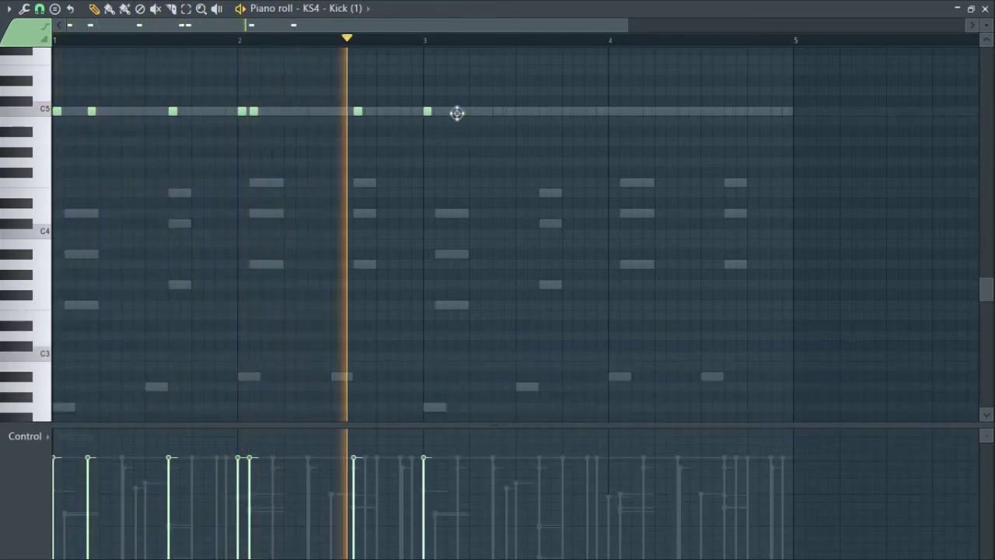
{"action": "left_click", "coordinate": [462, 112]}
{"action": "left_click", "coordinate": [543, 112]}
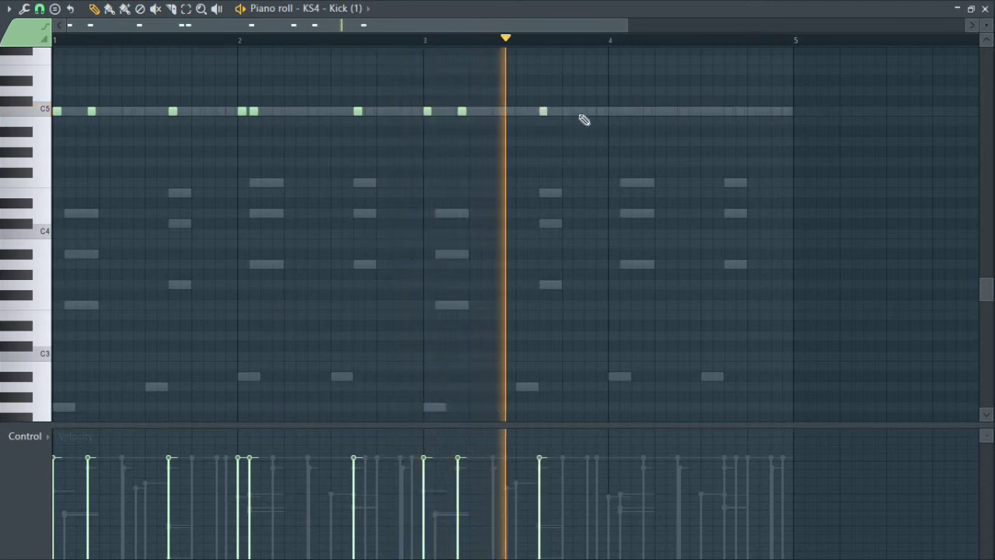
{"action": "left_click", "coordinate": [578, 113]}
{"action": "left_click", "coordinate": [613, 113]}
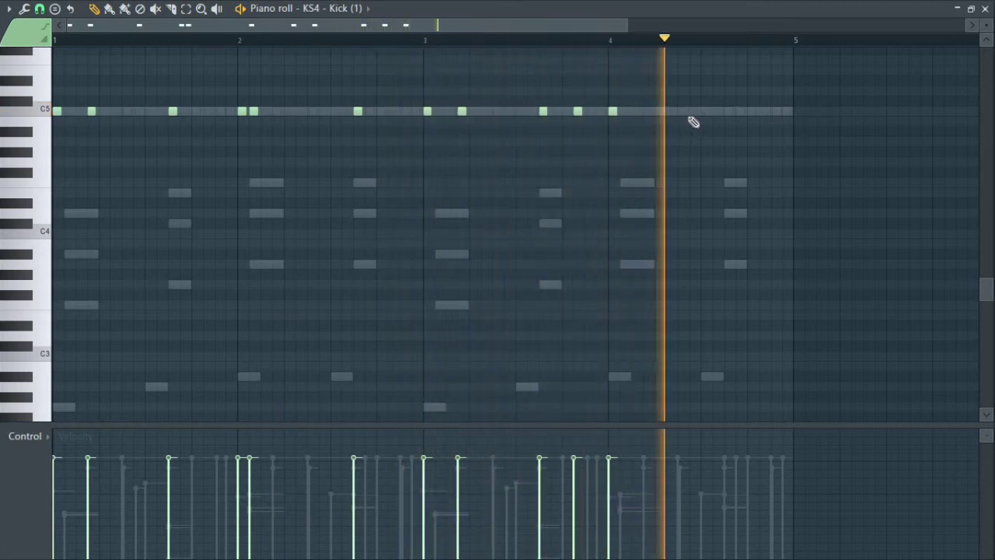
{"action": "left_click_drag", "start_coordinate": [578, 112], "coordinate": [590, 113]}
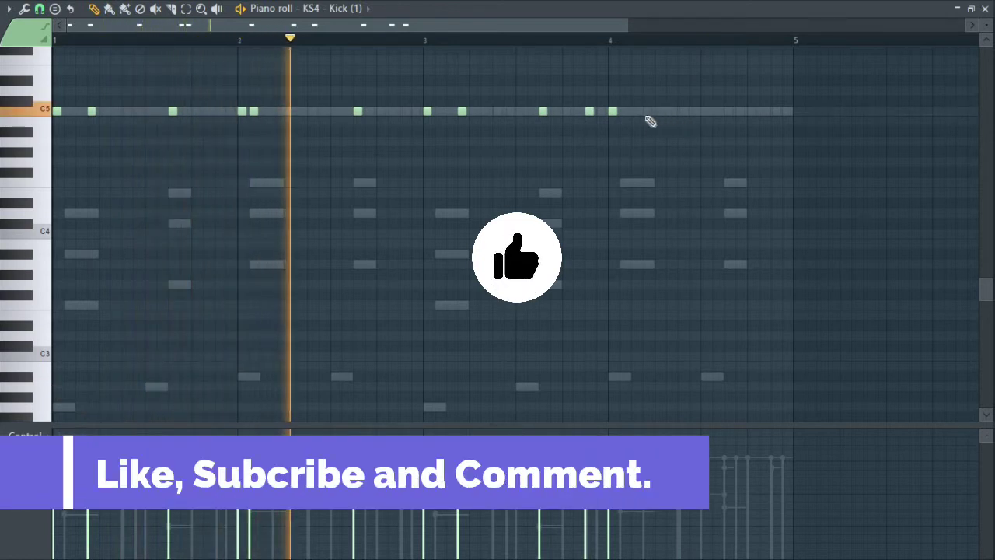
{"action": "left_click", "coordinate": [624, 112]}
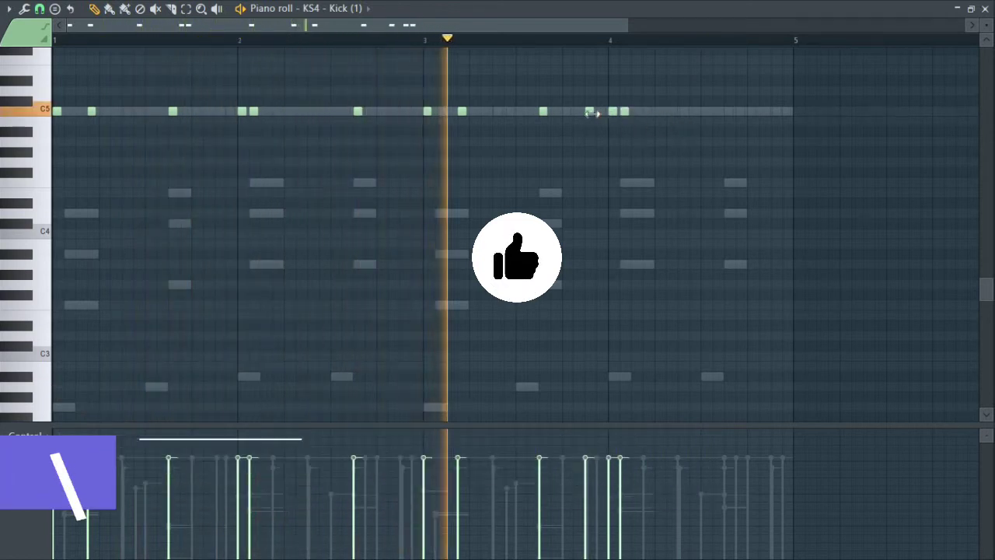
{"action": "left_click", "coordinate": [728, 111]}
{"action": "left_click", "coordinate": [787, 111]}
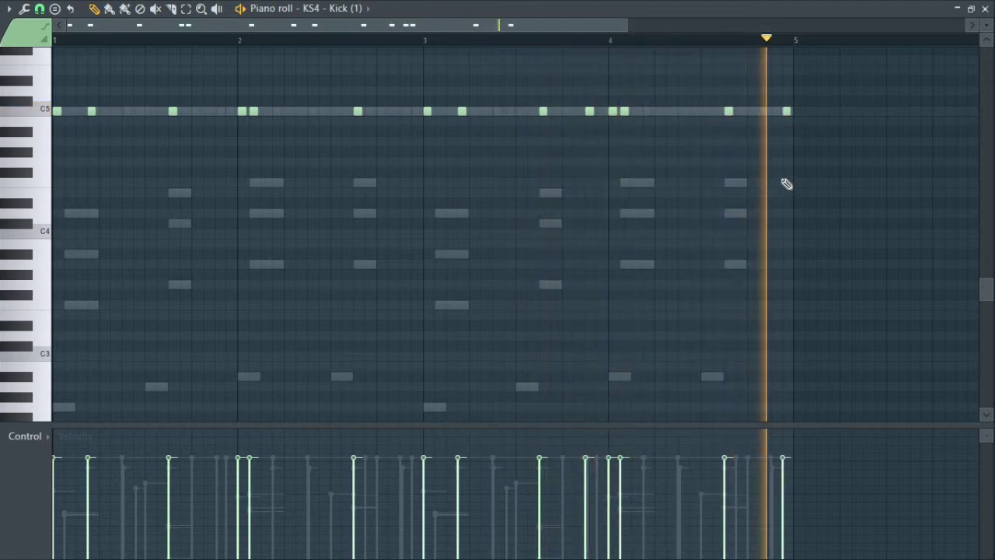
{"action": "key", "text": "Escape"}
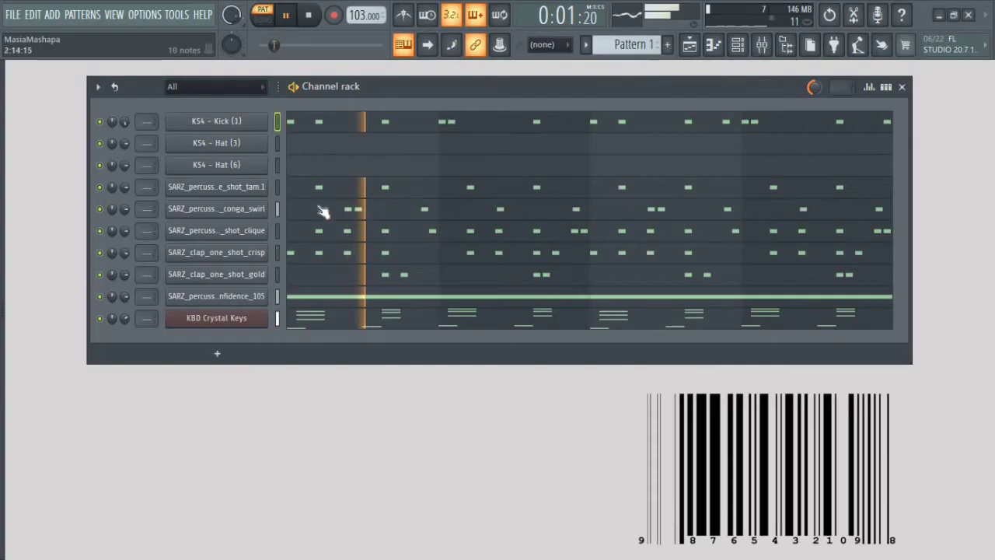
Program KS4 - Hat (3) with softened C5 hits at steps 2, 9 and 11 of bar 1 and steps 2 and 11 of bar 2.
{"action": "key", "text": "space"}
{"action": "left_click", "coordinate": [256, 146]}
{"action": "left_click", "coordinate": [287, 444]}
{"action": "key", "text": "Escape"}
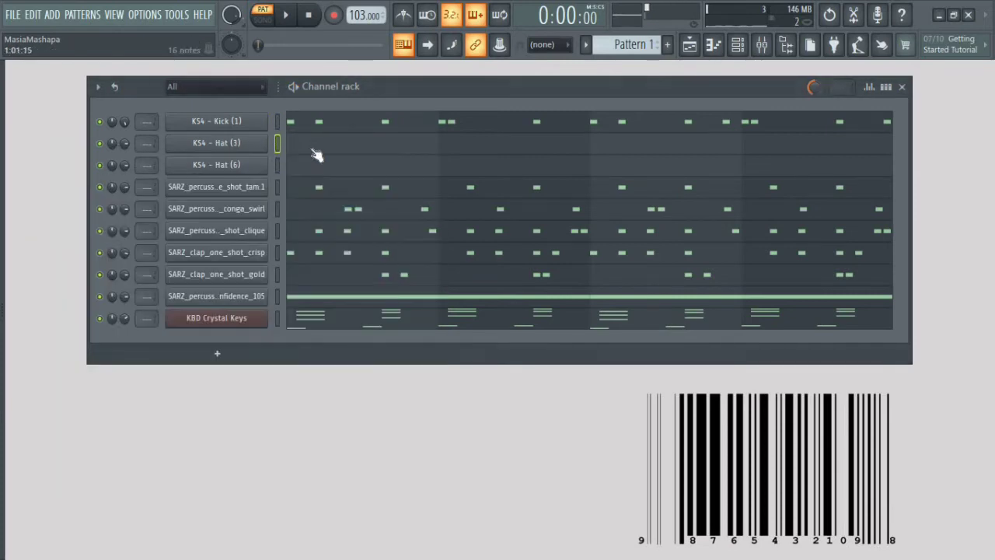
{"action": "left_click", "coordinate": [312, 151]}
{"action": "left_click", "coordinate": [69, 111]}
{"action": "left_click", "coordinate": [65, 470]}
{"action": "key", "text": "space"}
{"action": "left_click", "coordinate": [149, 111]}
{"action": "left_click", "coordinate": [173, 112]}
{"action": "left_click", "coordinate": [254, 111]}
{"action": "left_click", "coordinate": [358, 111]}
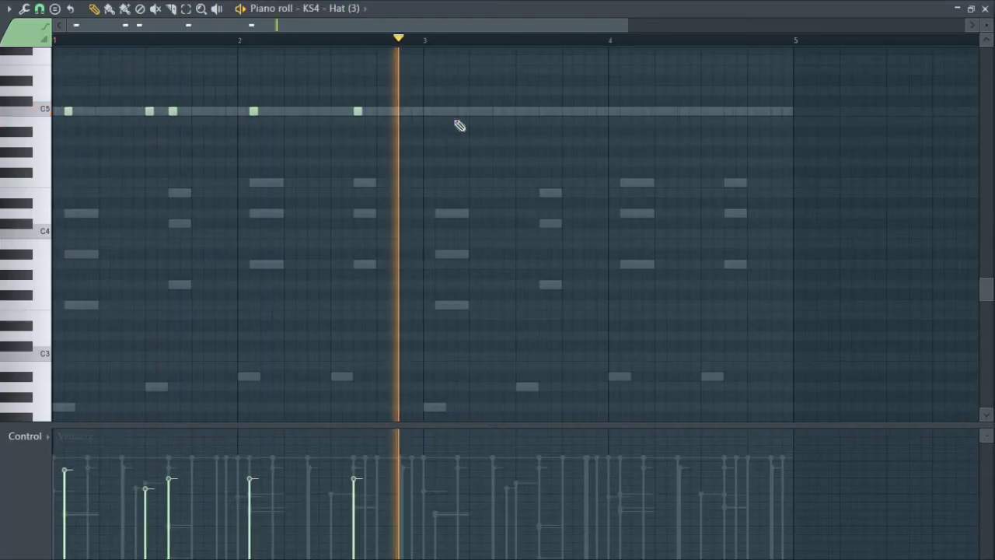
Duplicate the two-bar KS4 - Hat (3) pattern into bars 3 and 4.
{"action": "key", "text": "space"}
{"action": "key", "text": "ctrl+a"}
{"action": "key", "text": "ctrl+b"}
{"action": "key", "text": "space"}
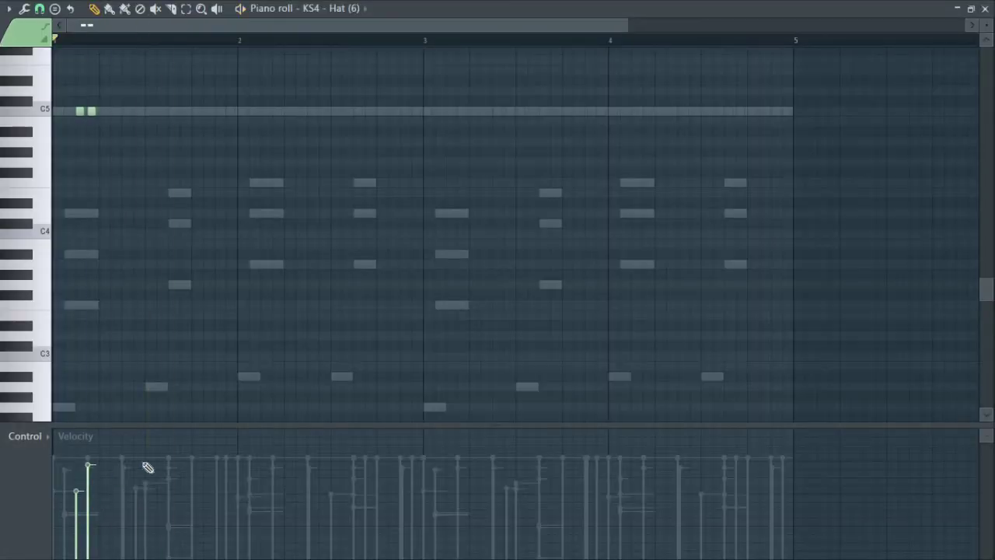
Program KS4 - Hat (6) with C5 hits at steps 3, 4, 7, 11, 12 and 15, varying their velocities, and repeat them across four bars.
{"action": "key", "text": "space"}
{"action": "left_click", "coordinate": [125, 112]}
{"action": "left_click", "coordinate": [172, 111]}
{"action": "left_click", "coordinate": [183, 111]}
{"action": "key", "text": "space"}
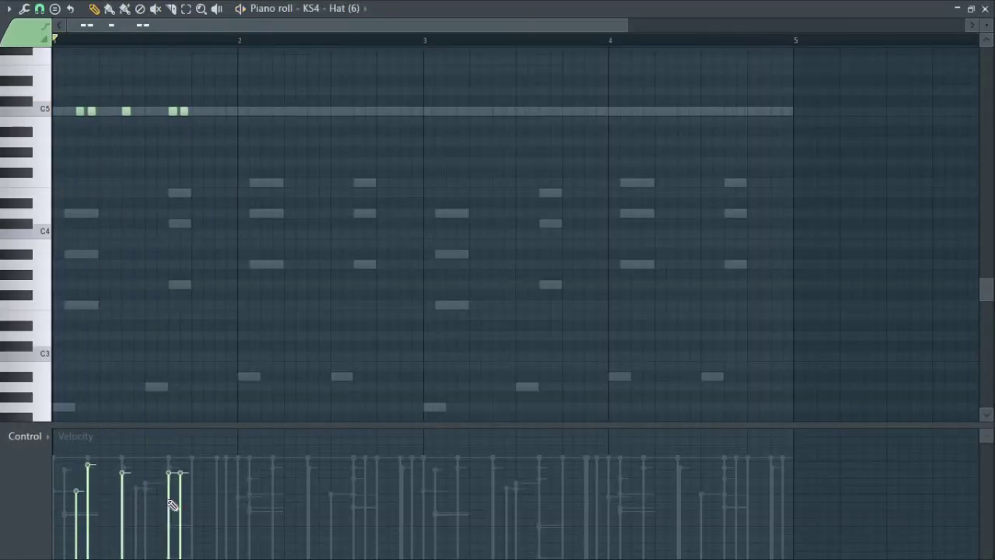
{"action": "key", "text": "space"}
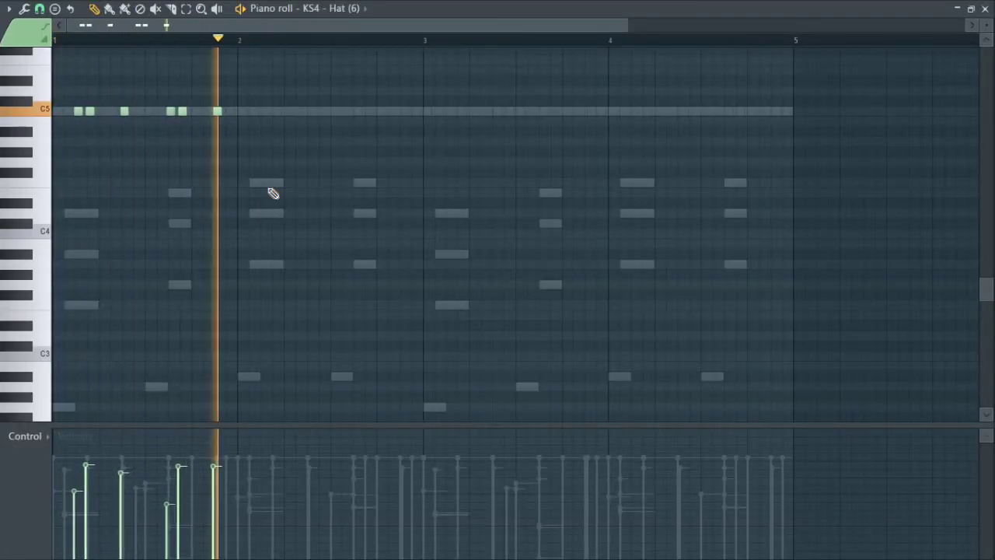
{"action": "key", "text": "ctrl+b"}
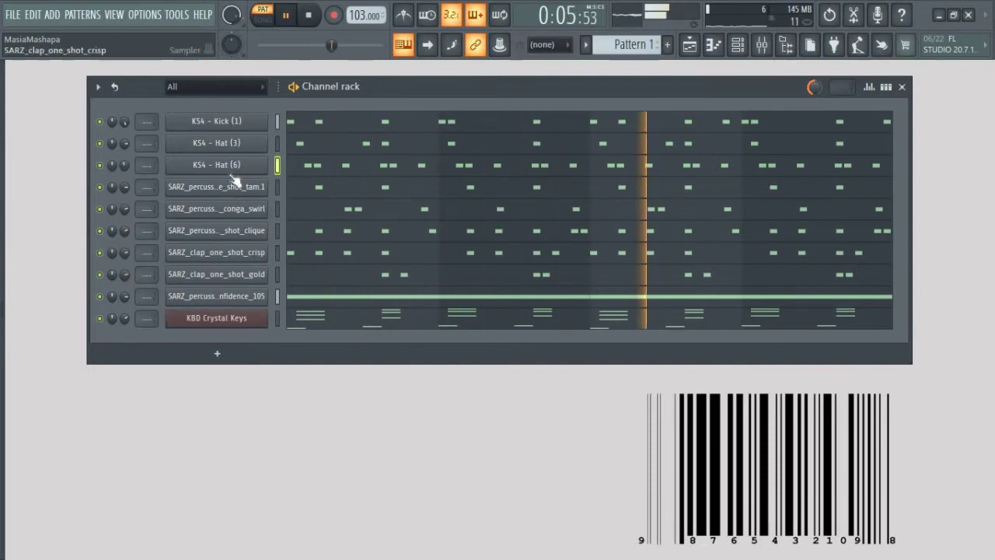
Shift all KS4 - Hat (6) notes slightly later so they line up with the grid.
{"action": "key", "text": "space"}
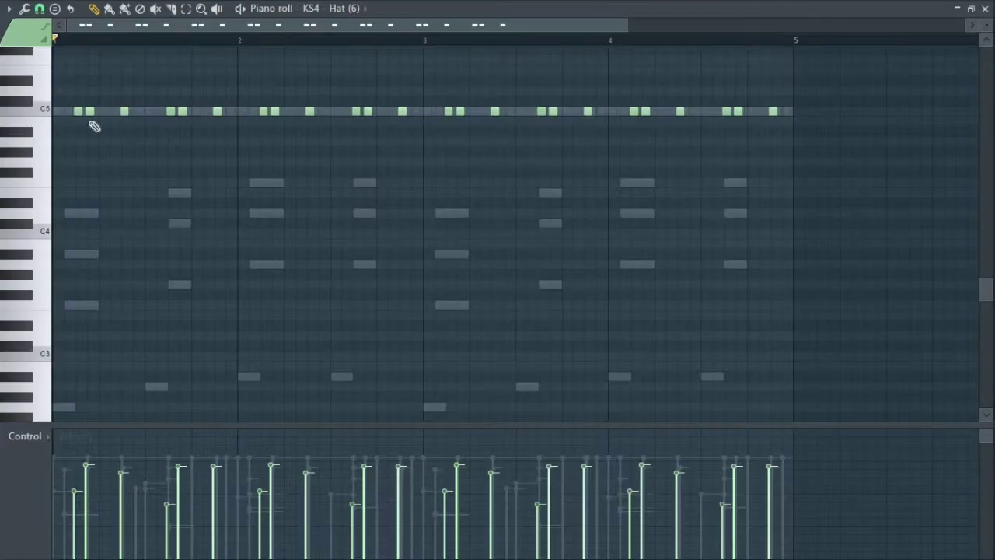
{"action": "key", "text": "ctrl+a"}
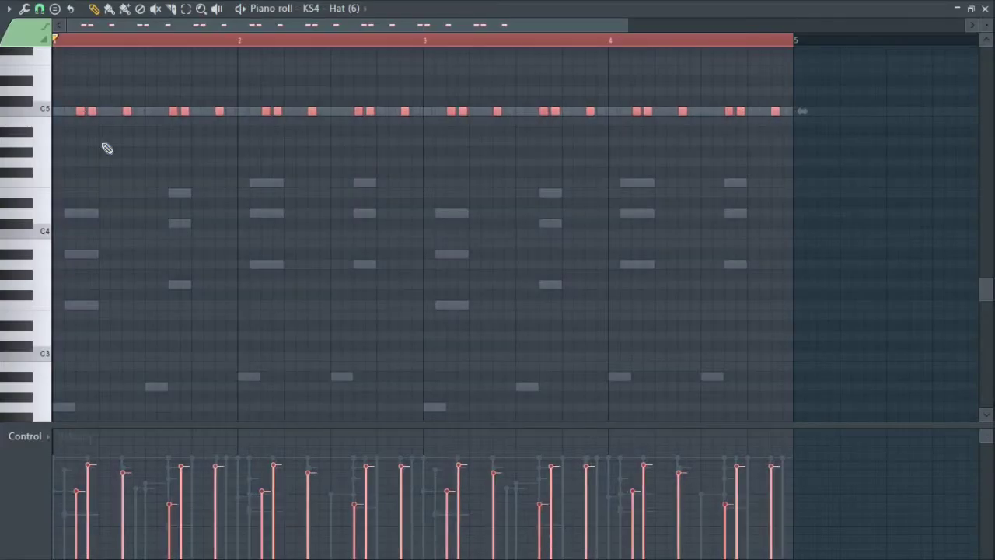
{"action": "key", "text": "space"}
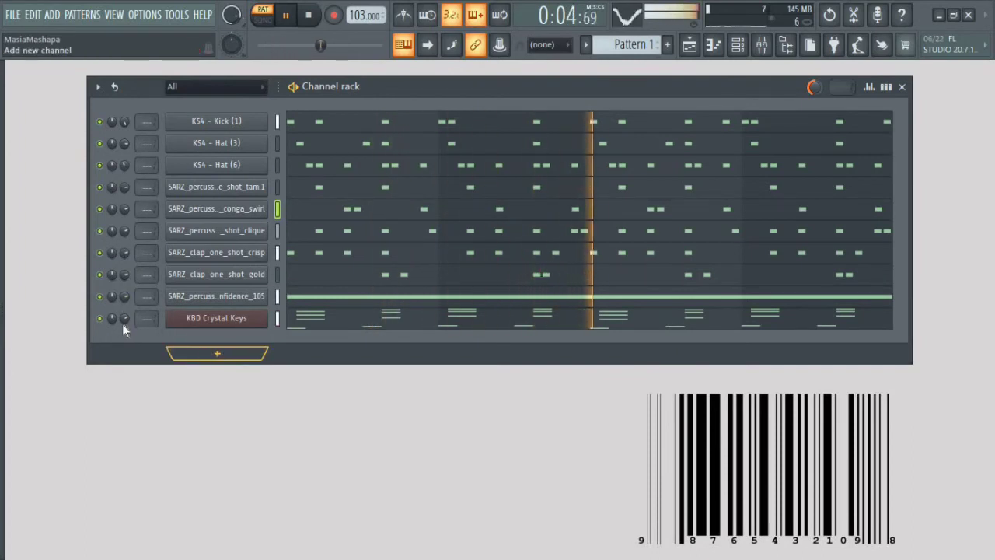
Stop playback and add a FLEX channel with the 808 Synth Boosted preset from the Mobile Tuned 808 Bass pack.
{"action": "key", "text": "space"}
{"action": "left_click", "coordinate": [217, 354]}
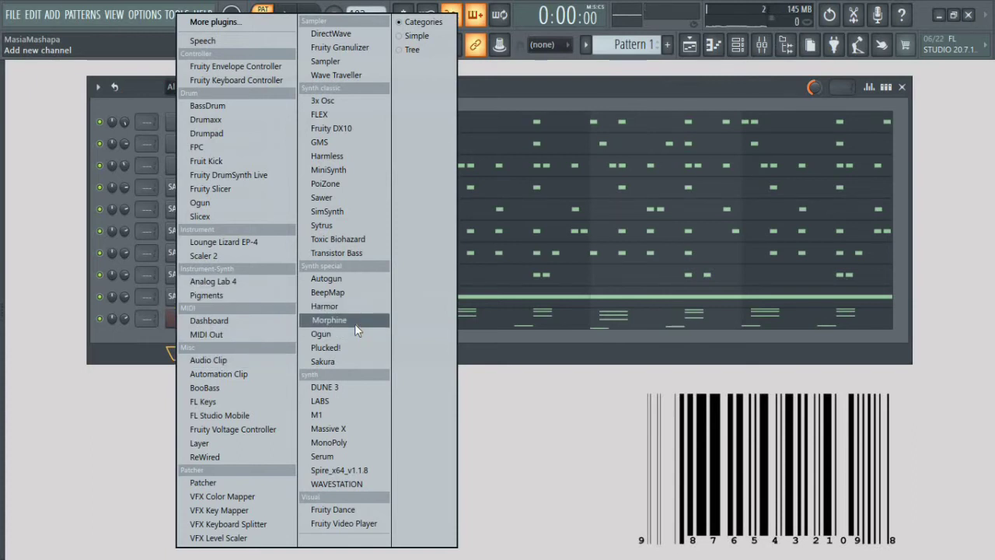
{"action": "left_click", "coordinate": [319, 115]}
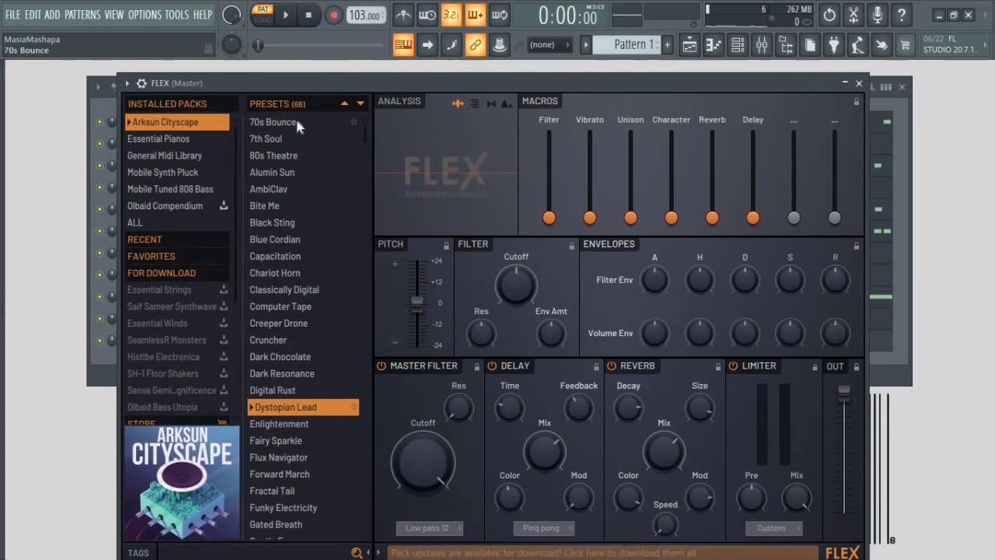
{"action": "left_click", "coordinate": [297, 123]}
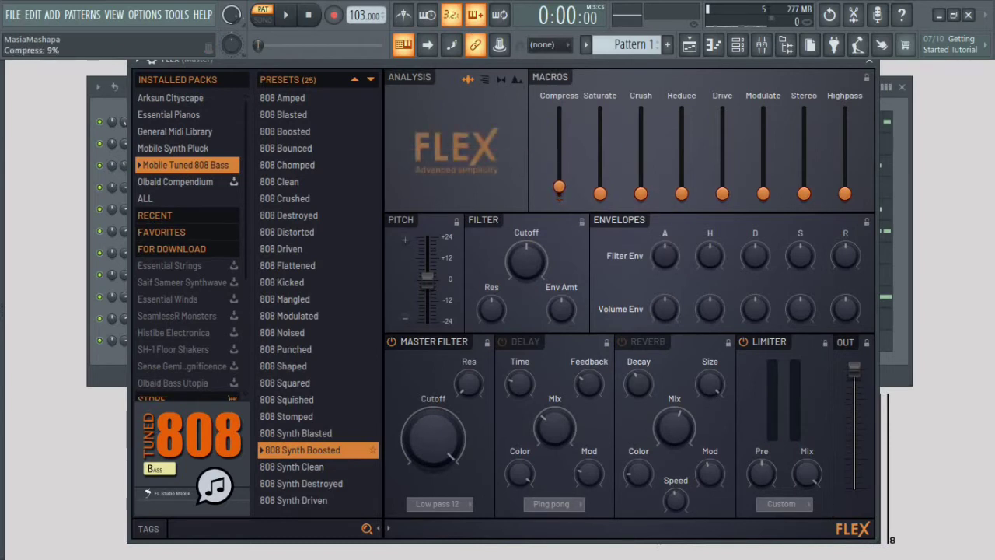
Raise the Compress macro to about a quarter and Modulate slightly higher, with Saturate, Crush, Reduce and Drive at zero.
{"action": "left_click_drag", "start_coordinate": [559, 179], "coordinate": [559, 158]}
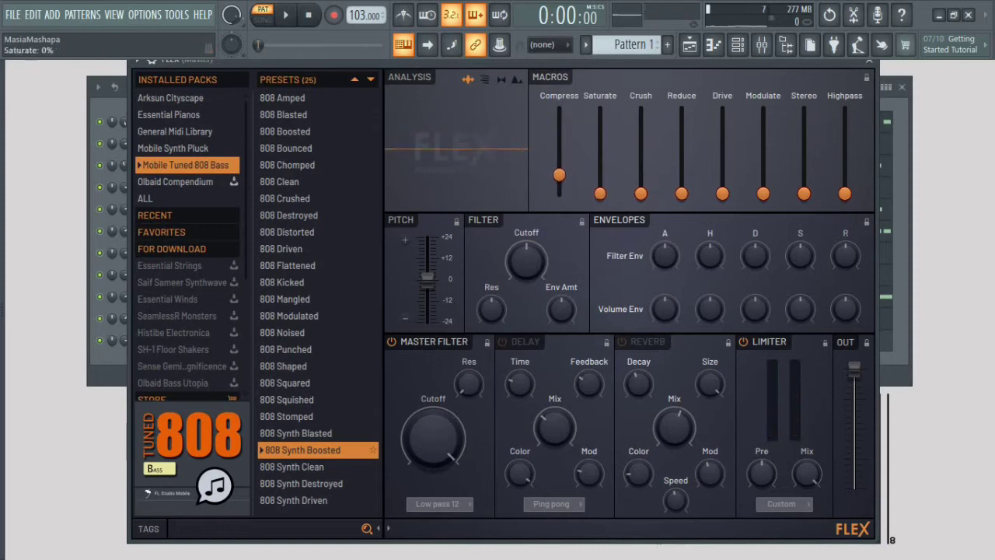
{"action": "left_click_drag", "start_coordinate": [600, 167], "coordinate": [601, 195]}
{"action": "left_click_drag", "start_coordinate": [640, 146], "coordinate": [687, 200]}
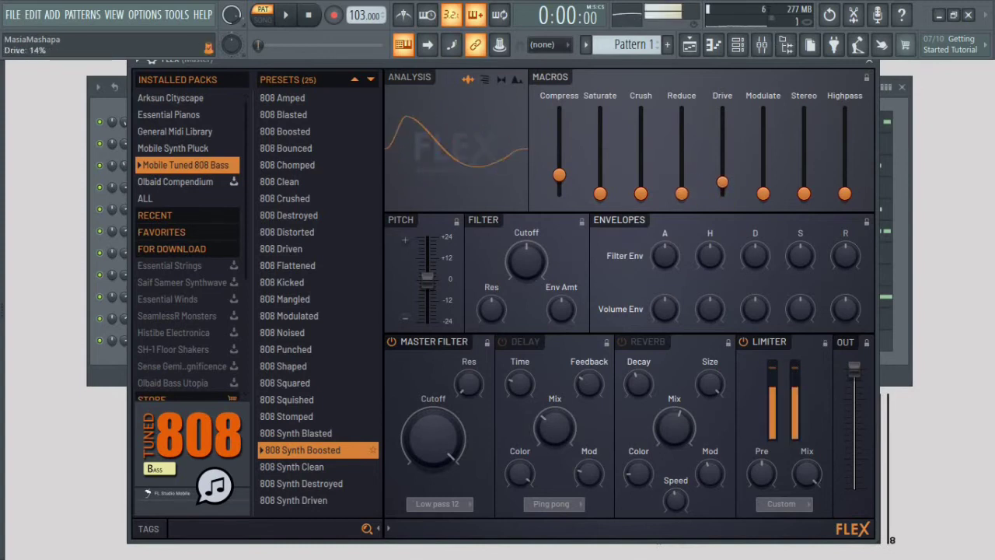
{"action": "mouse_move", "coordinate": [722, 182]}
{"action": "left_mouse_down"}
{"action": "mouse_move", "coordinate": [722, 150]}
{"action": "mouse_move", "coordinate": [723, 182]}
{"action": "left_mouse_up"}
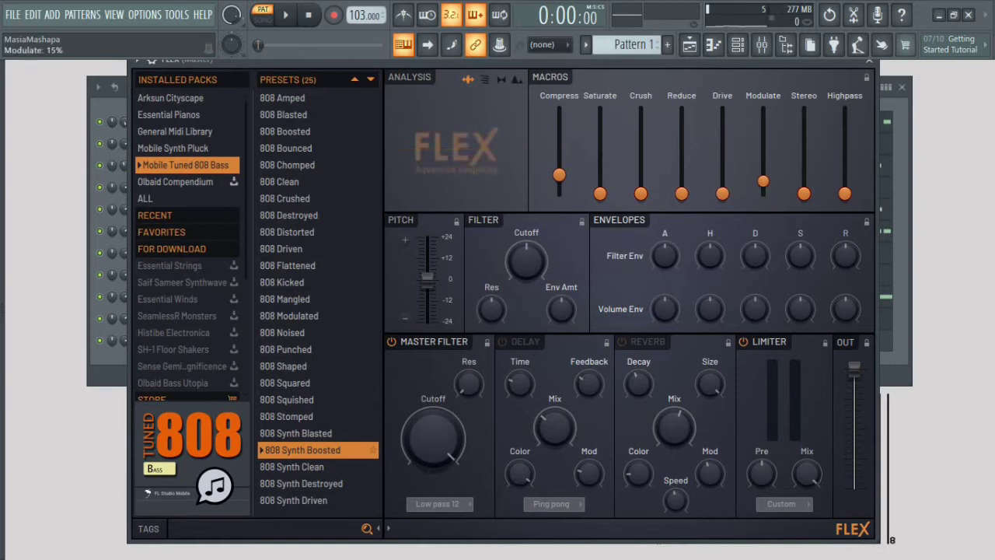
{"action": "left_click_drag", "start_coordinate": [763, 181], "coordinate": [763, 174]}
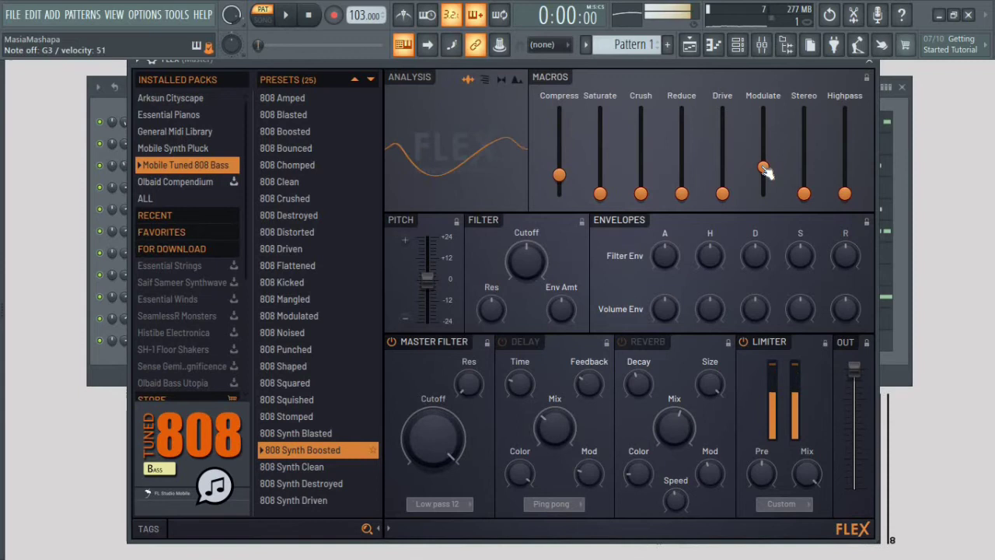
{"action": "left_click_drag", "start_coordinate": [763, 167], "coordinate": [763, 170]}
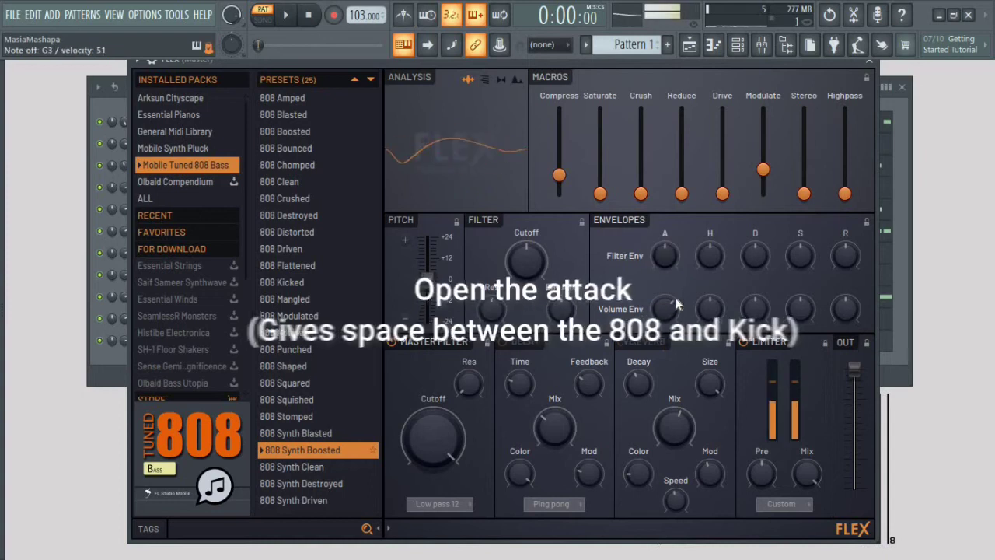
Increase the 808's volume envelope attack and set the limiter to Distortion with a higher Pre level and a slightly reduced Mix.
{"action": "mouse_move", "coordinate": [668, 310]}
{"action": "left_mouse_down"}
{"action": "mouse_move", "coordinate": [667, 297]}
{"action": "mouse_move", "coordinate": [668, 315]}
{"action": "left_mouse_up"}
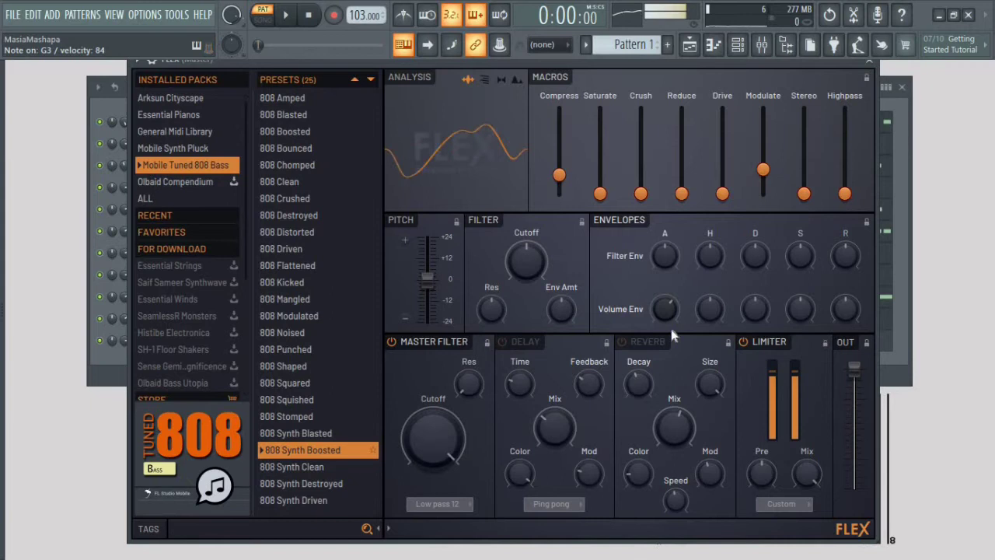
{"action": "left_click", "coordinate": [789, 506]}
{"action": "left_click", "coordinate": [778, 535]}
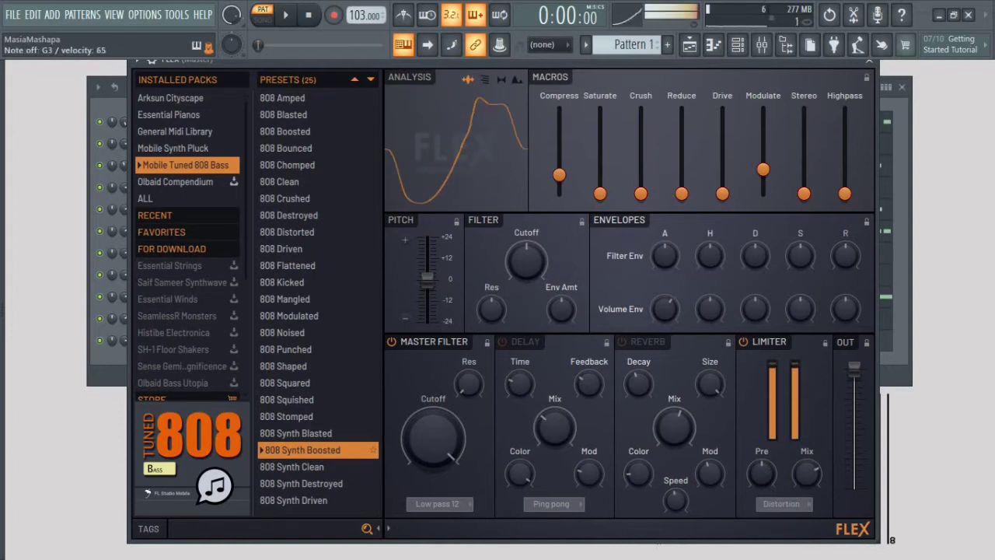
{"action": "left_click_drag", "start_coordinate": [761, 474], "coordinate": [807, 468]}
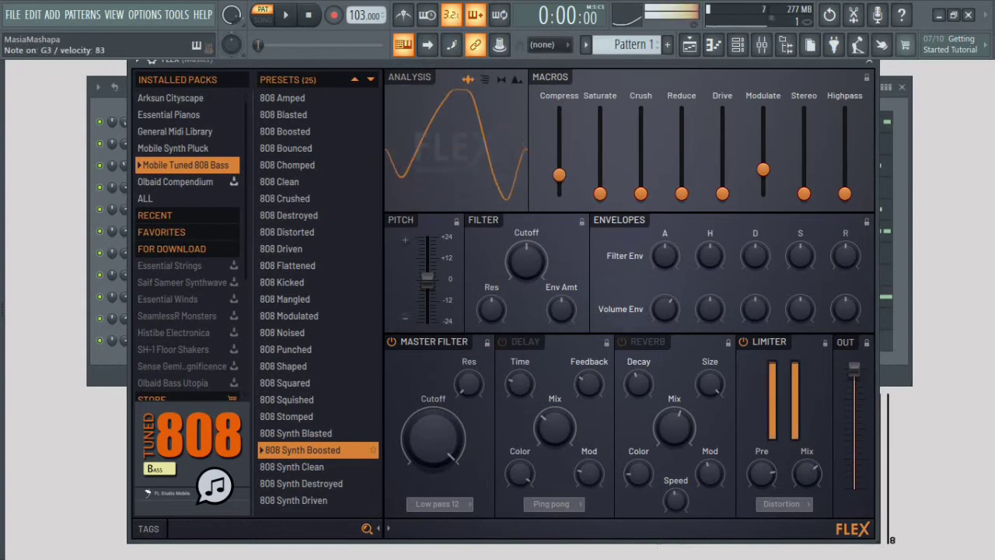
{"action": "left_click_drag", "start_coordinate": [854, 370], "coordinate": [854, 378]}
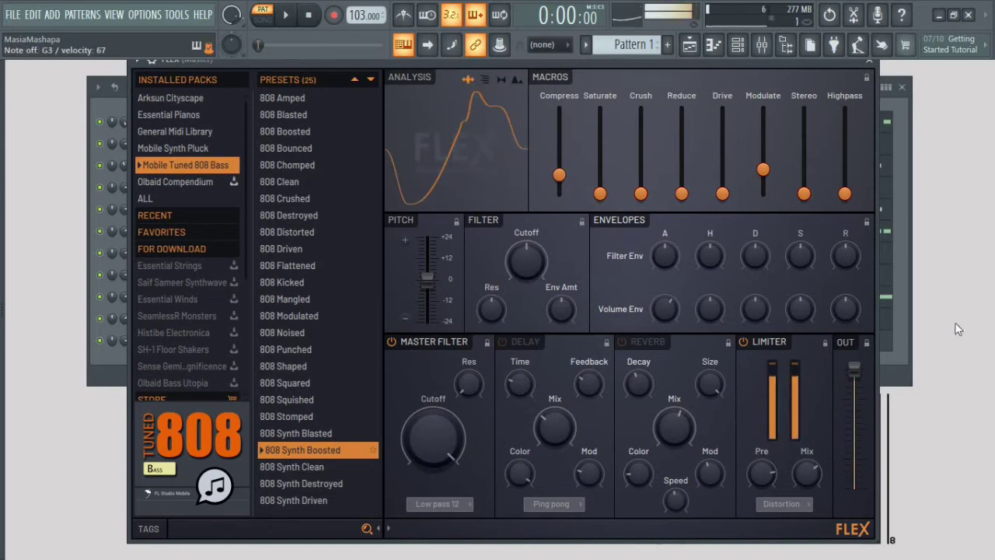
Place short FLEX bass notes G2, A2, A#2 and A#2 in bars 1 and 2, following the ghosted chord root notes.
{"action": "left_click", "coordinate": [902, 359]}
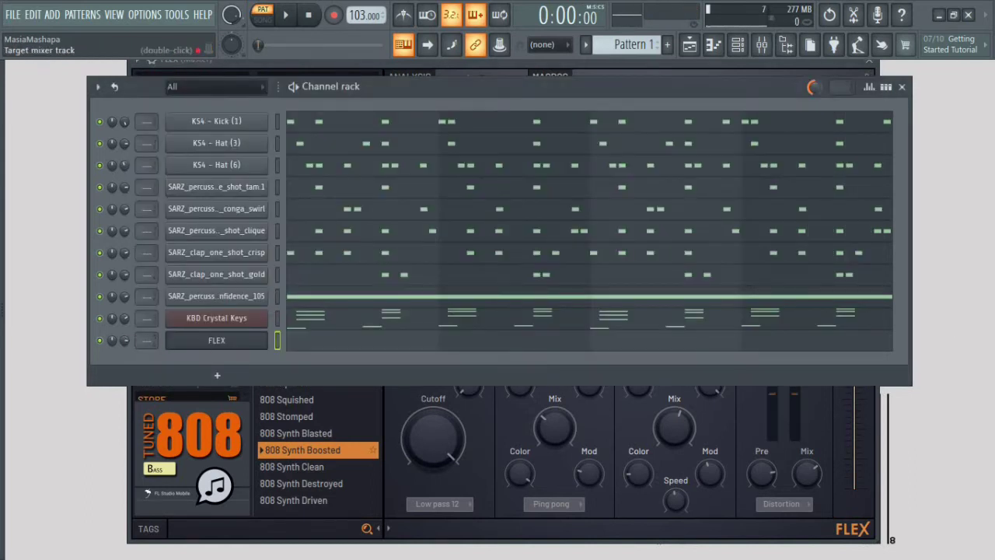
{"action": "right_click", "coordinate": [278, 350]}
{"action": "left_click", "coordinate": [300, 345]}
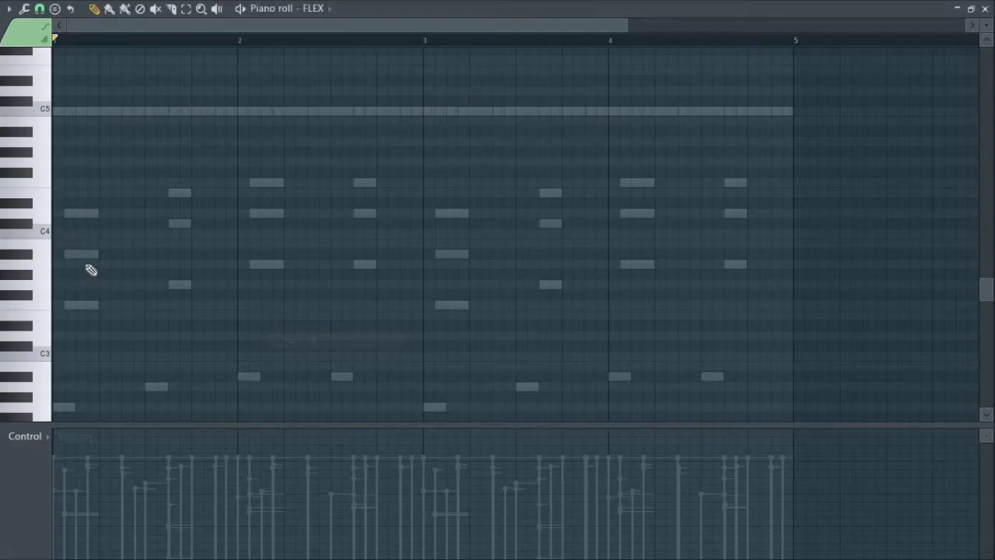
{"action": "scroll", "coordinate": [122, 321], "scroll_direction": "down", "scroll_amount": 1}
{"action": "scroll", "coordinate": [122, 320], "scroll_direction": "down", "scroll_amount": 2}
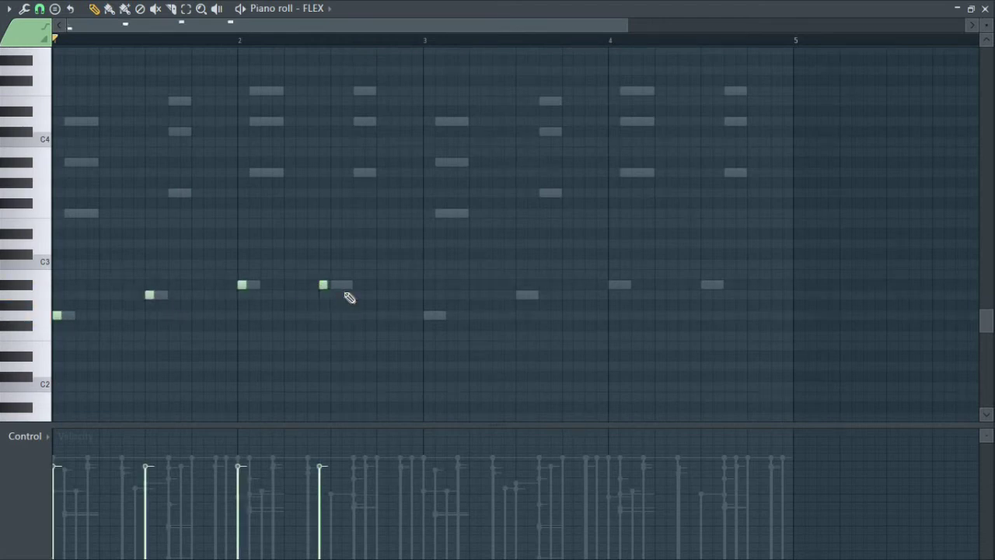
Raise the four bass notes two octaves, shorten the first G to one step and add a two-step G directly after it.
{"action": "key", "text": "ctrl+Up"}
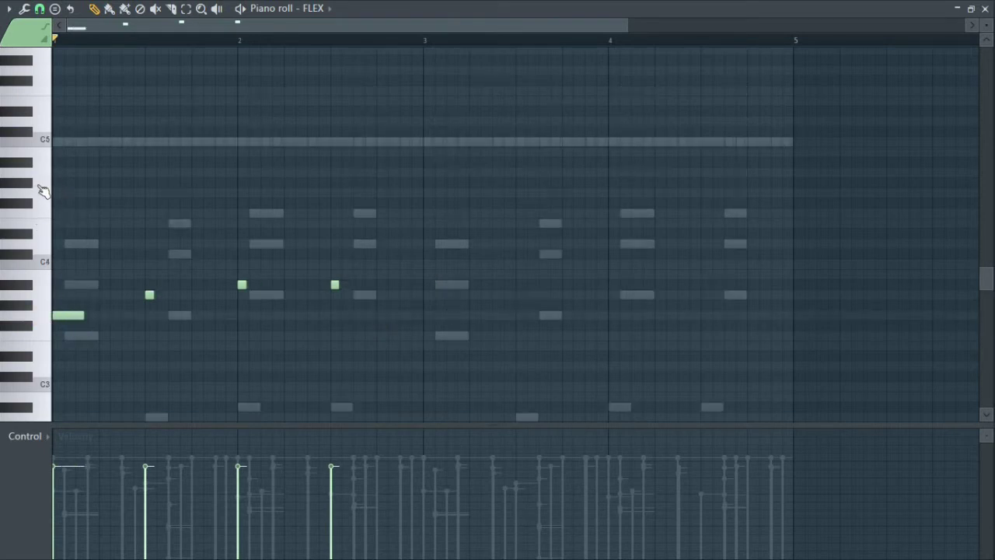
{"action": "key", "text": "ctrl+Up"}
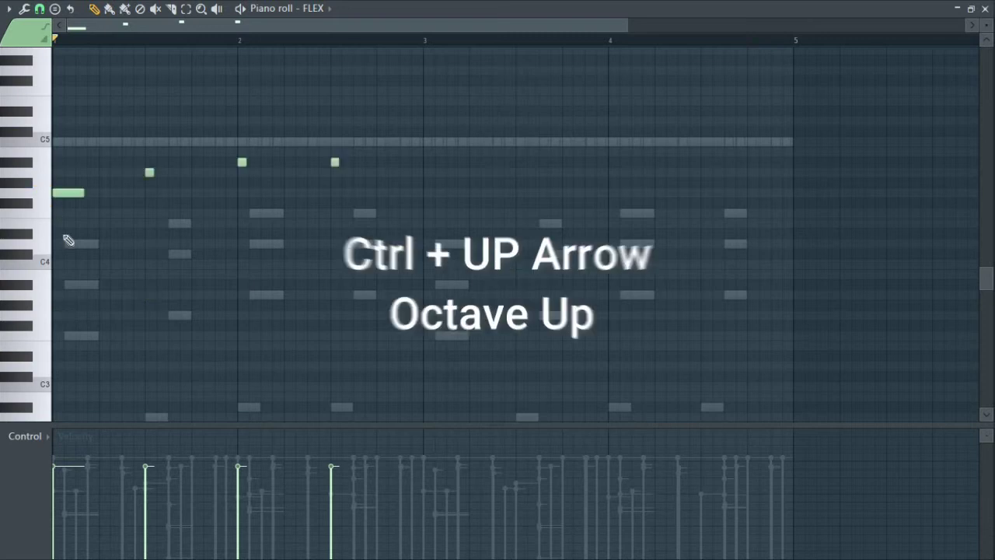
{"action": "scroll", "coordinate": [49, 257], "scroll_direction": "up", "scroll_amount": 2}
{"action": "left_click_drag", "start_coordinate": [84, 258], "coordinate": [73, 258]}
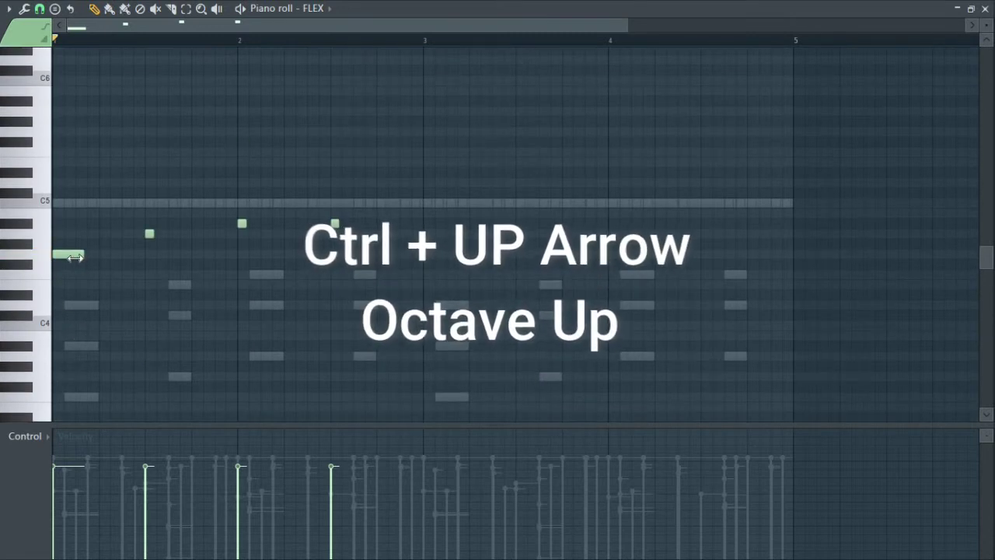
{"action": "left_click", "coordinate": [84, 254]}
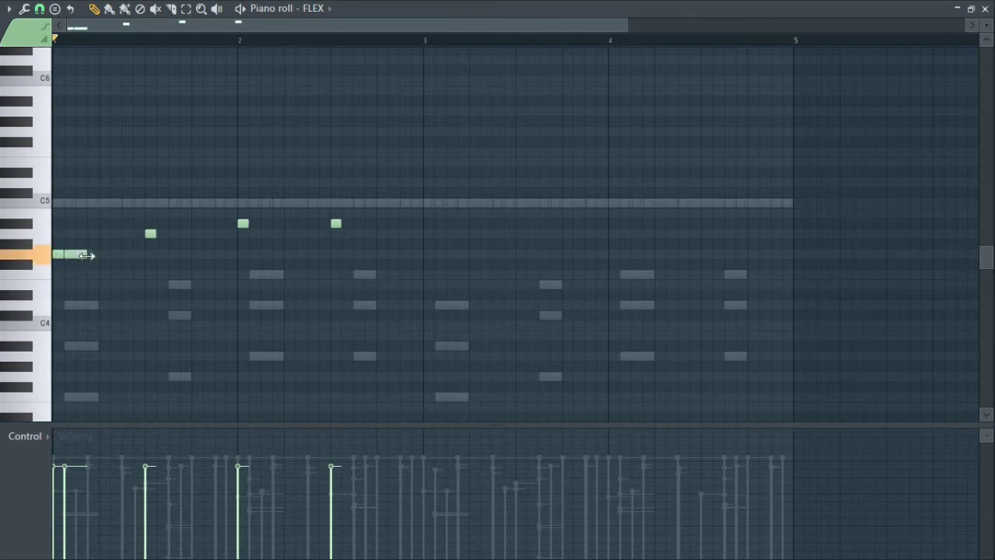
Shift the A4 and two A#4 bass notes later toward the ghosted chords, extending the second G4 and first A#4 to three steps.
{"action": "right_click", "coordinate": [151, 235]}
{"action": "left_click", "coordinate": [175, 233]}
{"action": "left_click", "coordinate": [279, 223]}
{"action": "right_click", "coordinate": [246, 224]}
{"action": "right_click", "coordinate": [336, 224]}
{"action": "left_click", "coordinate": [358, 223]}
{"action": "left_click_drag", "start_coordinate": [86, 254], "coordinate": [104, 254]}
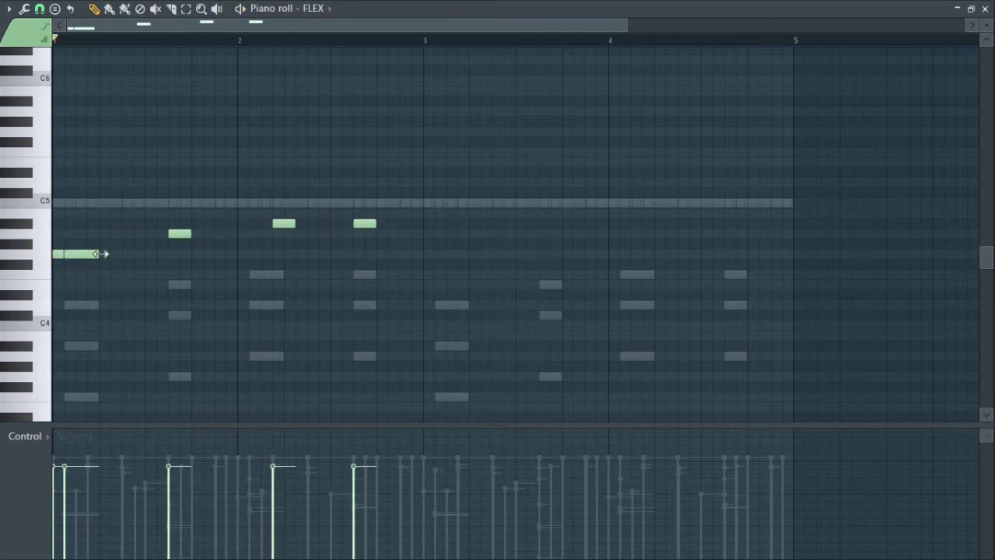
{"action": "mouse_move", "coordinate": [290, 223]}
{"action": "left_mouse_down"}
{"action": "mouse_move", "coordinate": [307, 224]}
{"action": "mouse_move", "coordinate": [296, 225]}
{"action": "left_mouse_up"}
Duplicate the two-bar bass phrase into bars 3 and 4, adding a G4 in bar 3 and A#4 notes at bar 4's start and end.
{"action": "left_click_drag", "start_coordinate": [404, 127], "coordinate": [55, 298]}
{"action": "key", "text": "ctrl+b"}
{"action": "left_click", "coordinate": [466, 254]}
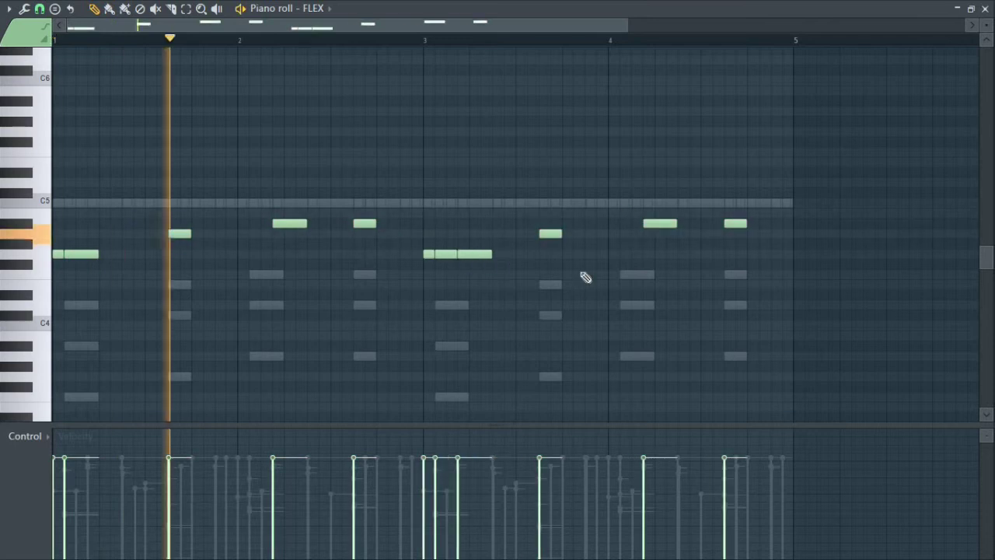
{"action": "left_click", "coordinate": [626, 223]}
{"action": "left_click_drag", "start_coordinate": [773, 182], "coordinate": [773, 223]}
Add a short slide note above the last bass note of bar 4 and lower both one octave to D5 and A#3.
{"action": "scroll", "coordinate": [769, 179], "scroll_direction": "up", "scroll_amount": 2}
{"action": "left_click", "coordinate": [767, 139]}
{"action": "right_click", "coordinate": [766, 140]}
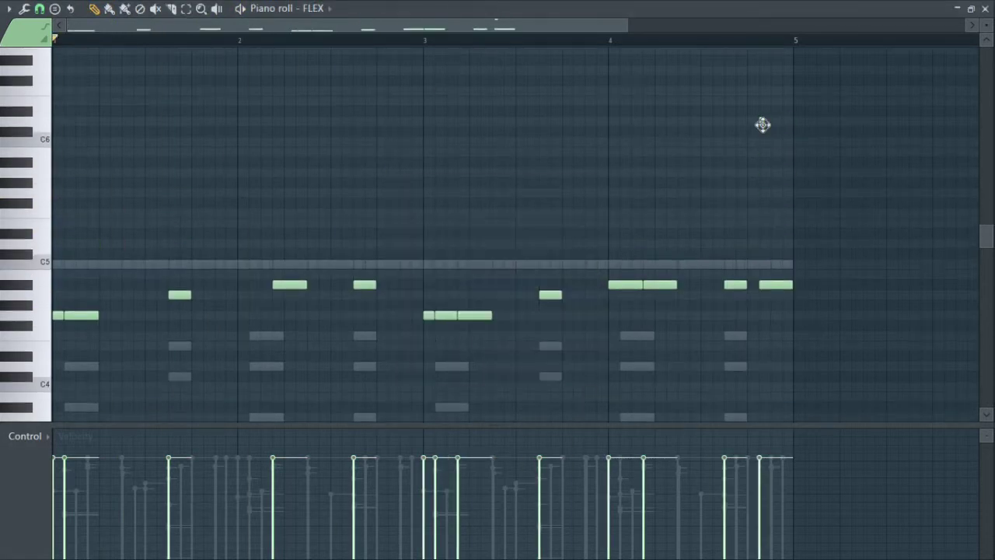
{"action": "left_click", "coordinate": [763, 122]}
{"action": "left_click", "coordinate": [773, 162]}
{"action": "left_click", "coordinate": [785, 172]}
{"action": "right_click", "coordinate": [773, 161]}
{"action": "right_click", "coordinate": [785, 172]}
{"action": "left_click_drag", "start_coordinate": [762, 120], "coordinate": [816, 325]}
{"action": "key", "text": "ctrl+Down"}
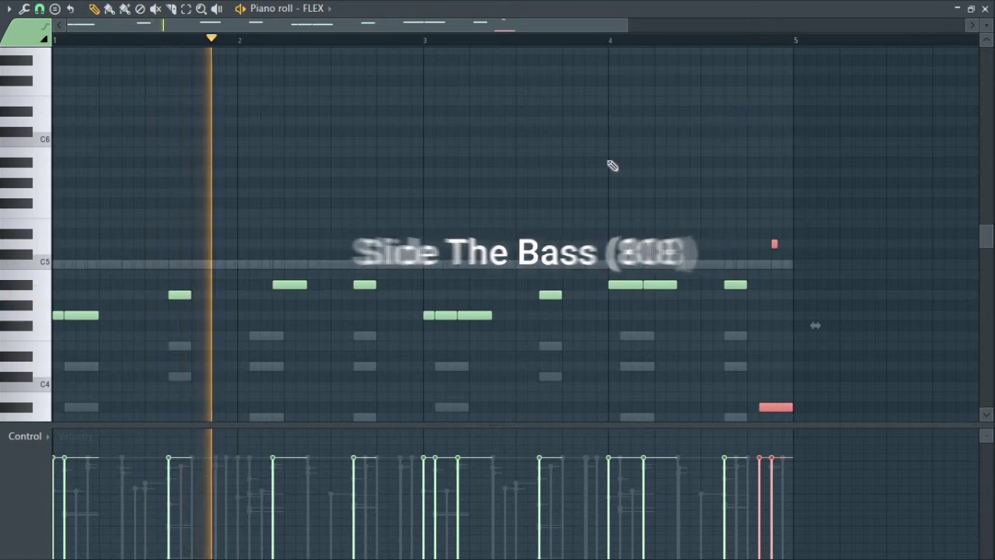
Lengthen the second G4 bass note in bar 1 to about five steps.
{"action": "key", "text": "space"}
{"action": "left_click_drag", "start_coordinate": [98, 315], "coordinate": [130, 327]}
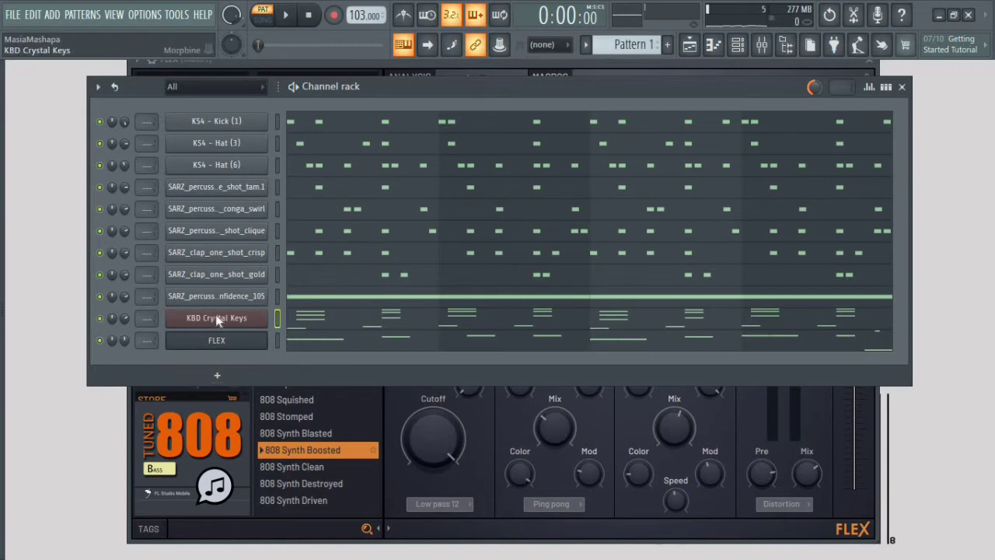
Clone the KBD Crystal Keys channel and load the STR Acoustic Guitar NUC preset from the Strings bank in the copy.
{"action": "right_click", "coordinate": [242, 323]}
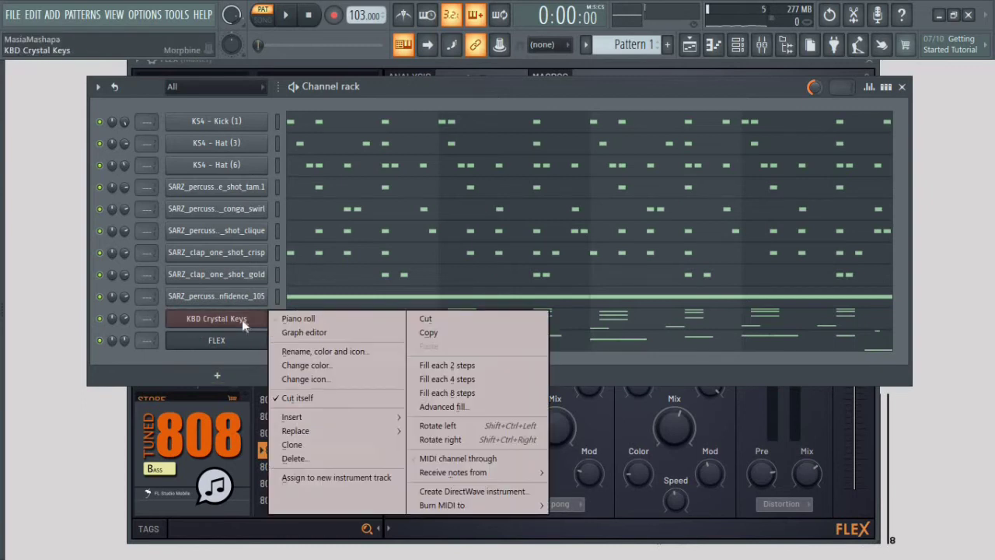
{"action": "left_click", "coordinate": [295, 444]}
{"action": "left_click", "coordinate": [330, 155]}
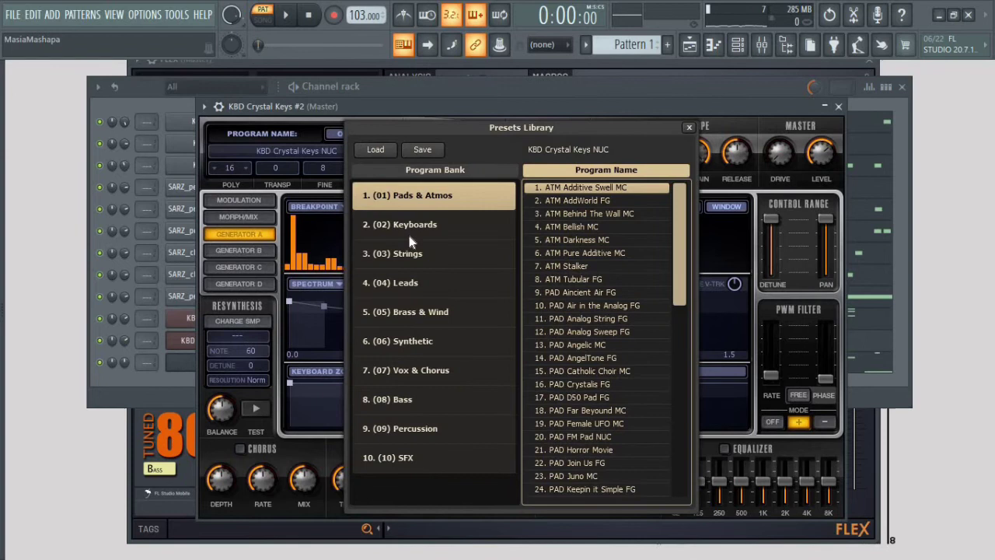
{"action": "left_click", "coordinate": [424, 257]}
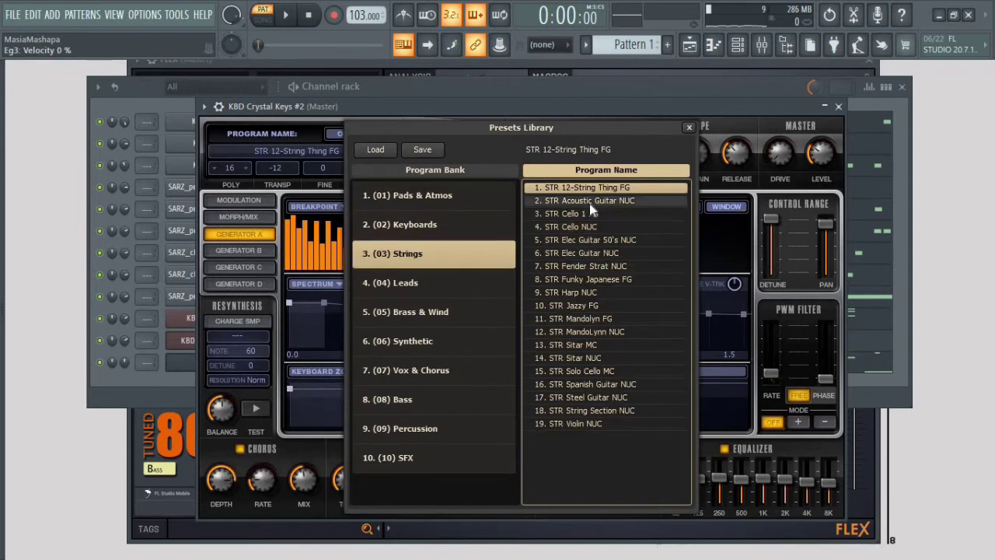
{"action": "left_click", "coordinate": [589, 201]}
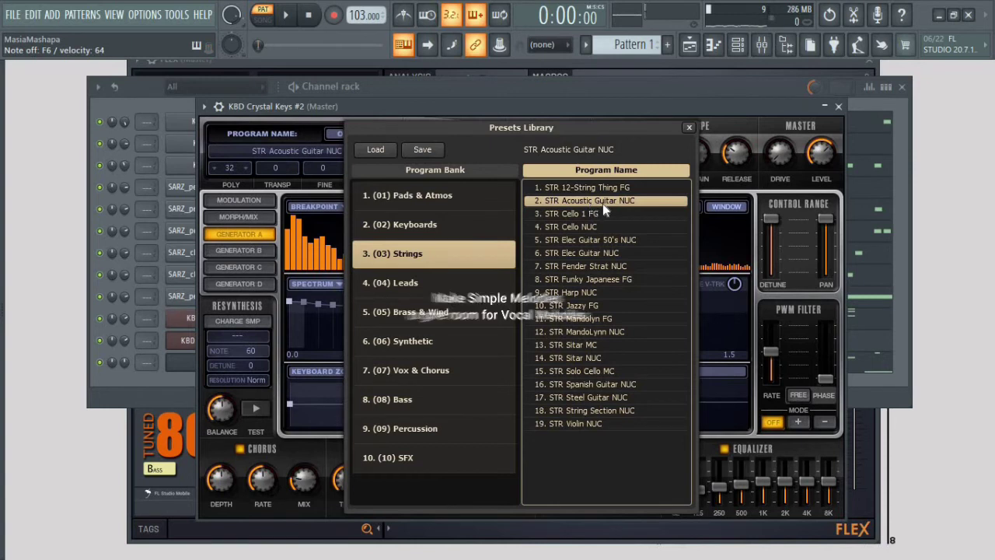
{"action": "left_click", "coordinate": [689, 127]}
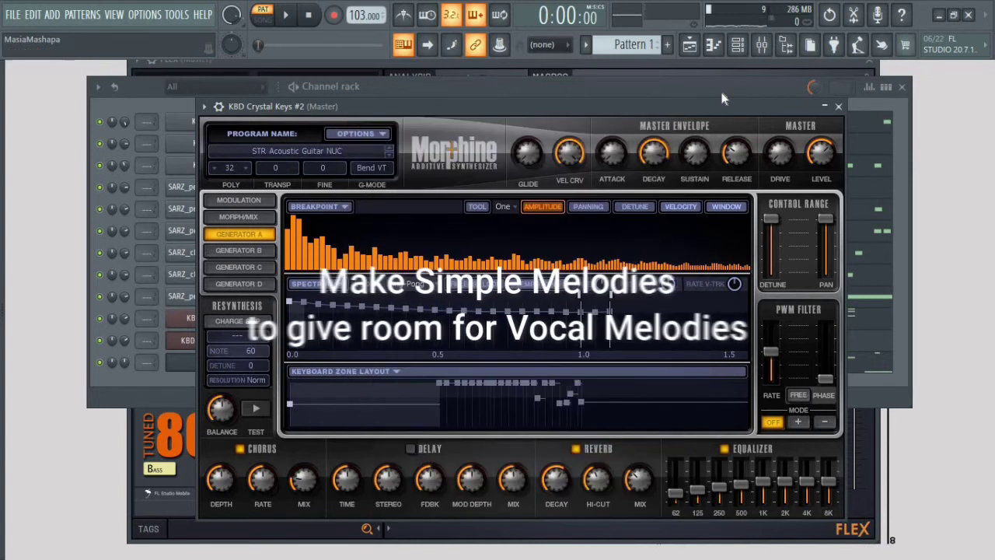
{"action": "left_click", "coordinate": [838, 106]}
Rename the cloned Crystal Keys channel as ACoustic GTR.
{"action": "right_click", "coordinate": [233, 340]}
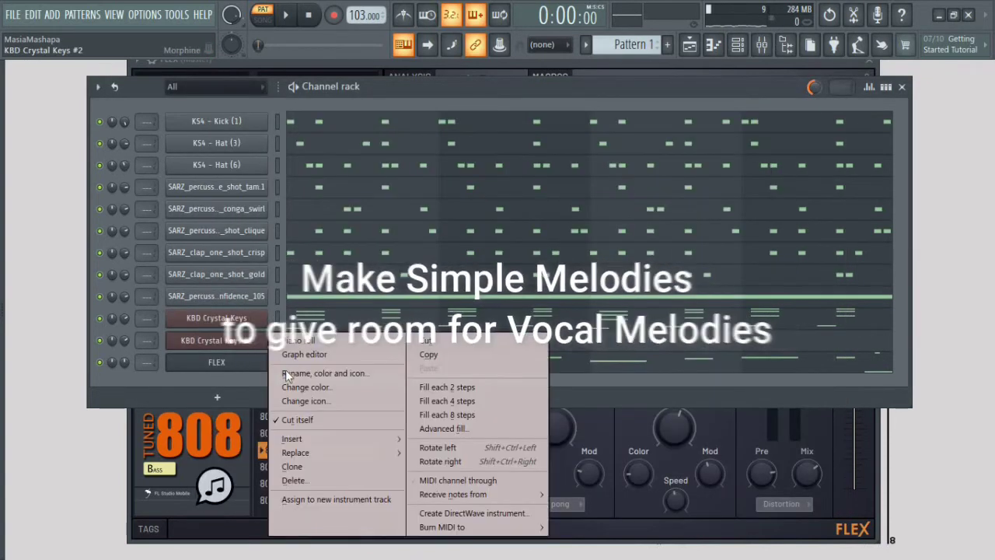
{"action": "left_click", "coordinate": [288, 373]}
{"action": "type", "text": "ACoustic GTR"}
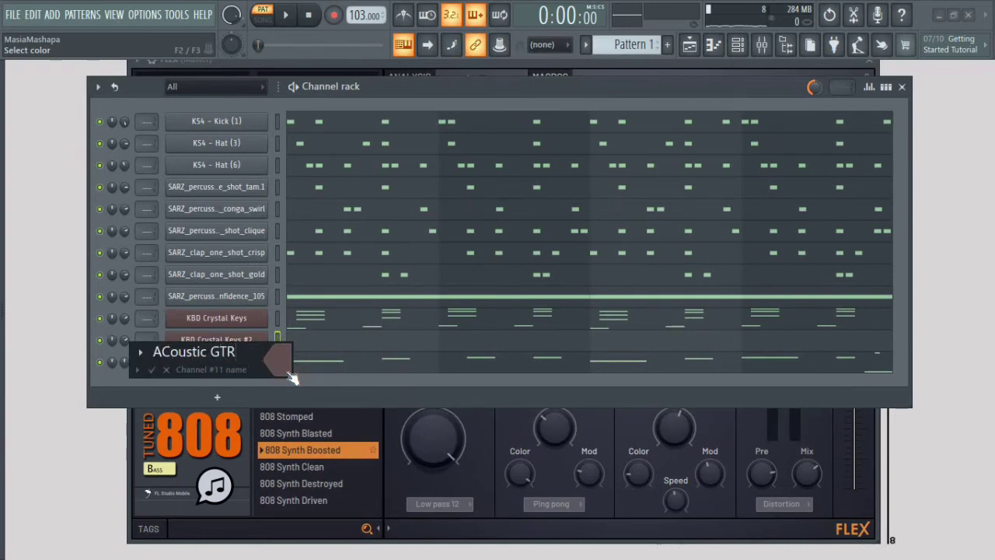
{"action": "key", "text": "Return"}
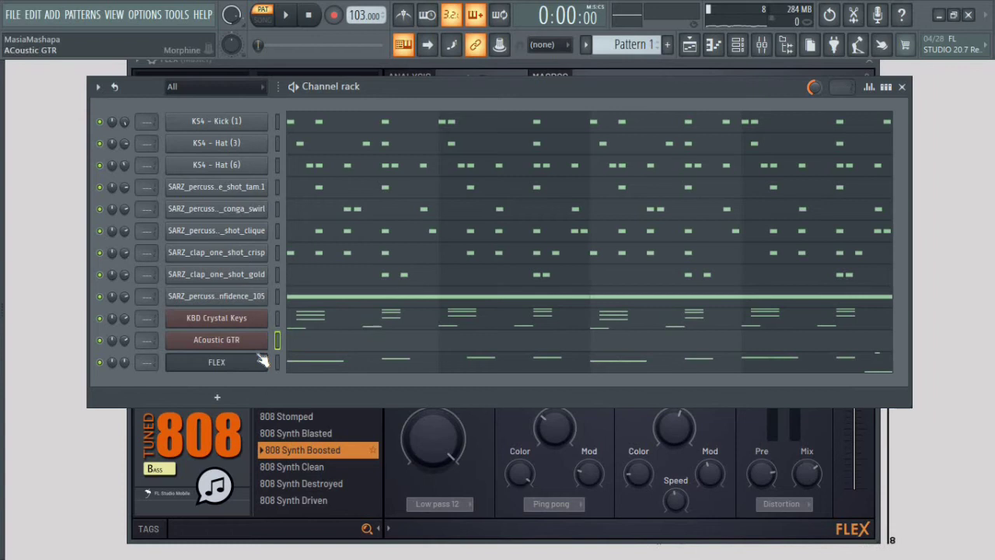
Record a simple four-bar melody of F6, E6 and D6 notes on the ACoustic GTR channel over the beat.
{"action": "key", "text": "e"}
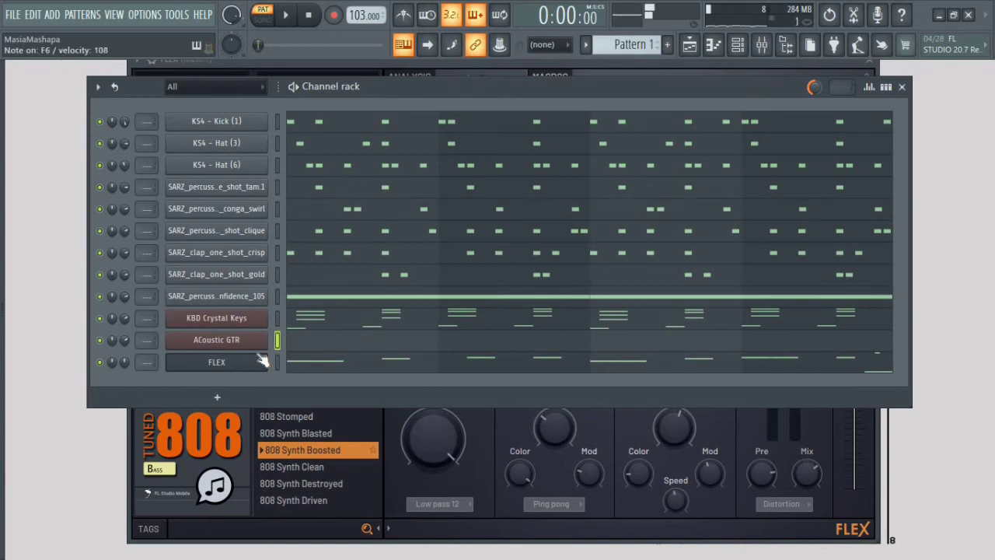
{"action": "key", "text": "space"}
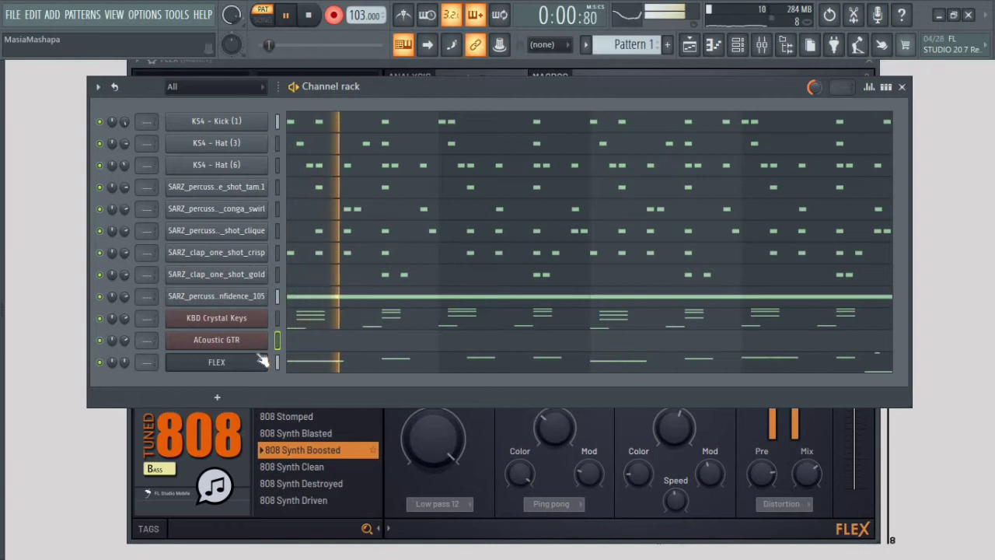
{"action": "key", "text": "w"}
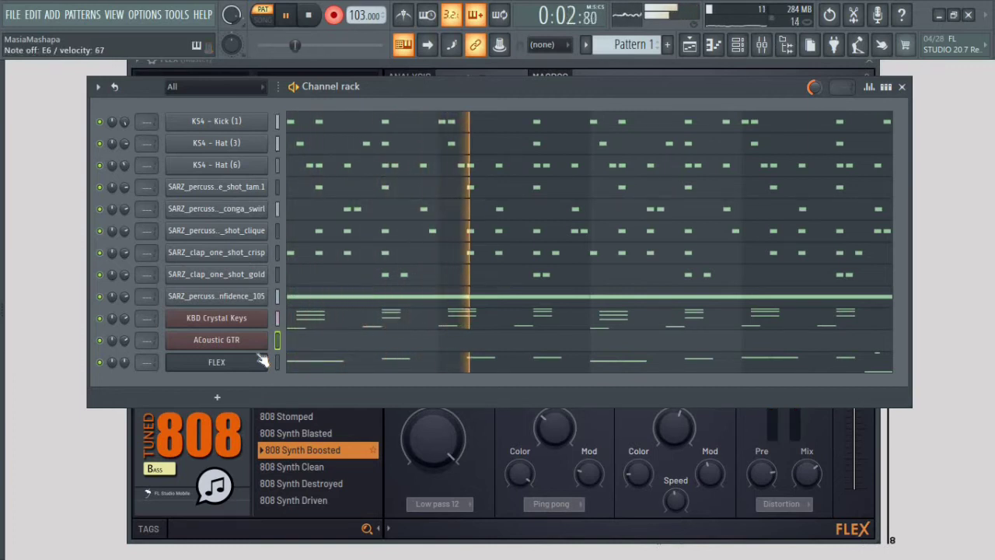
{"action": "key", "text": "w"}
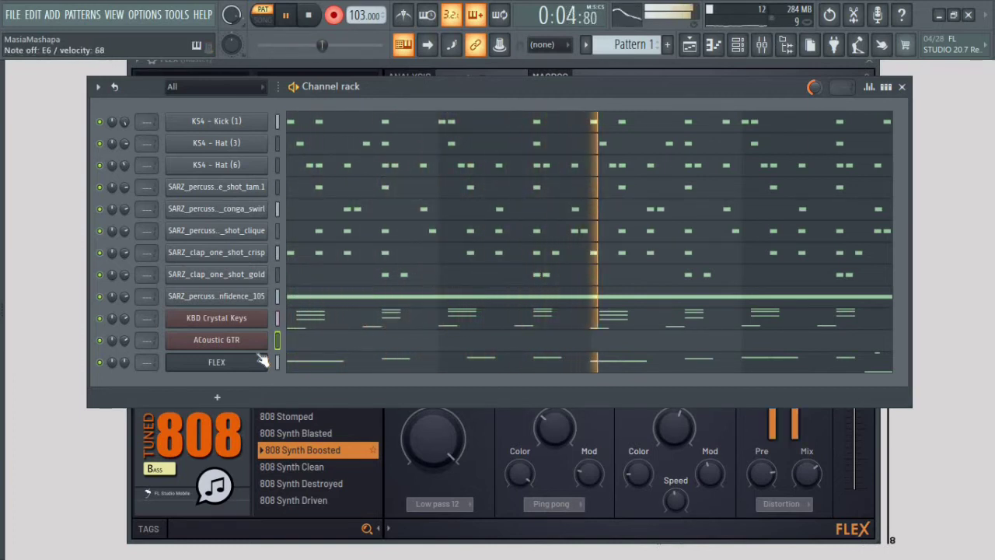
{"action": "key", "text": "r"}
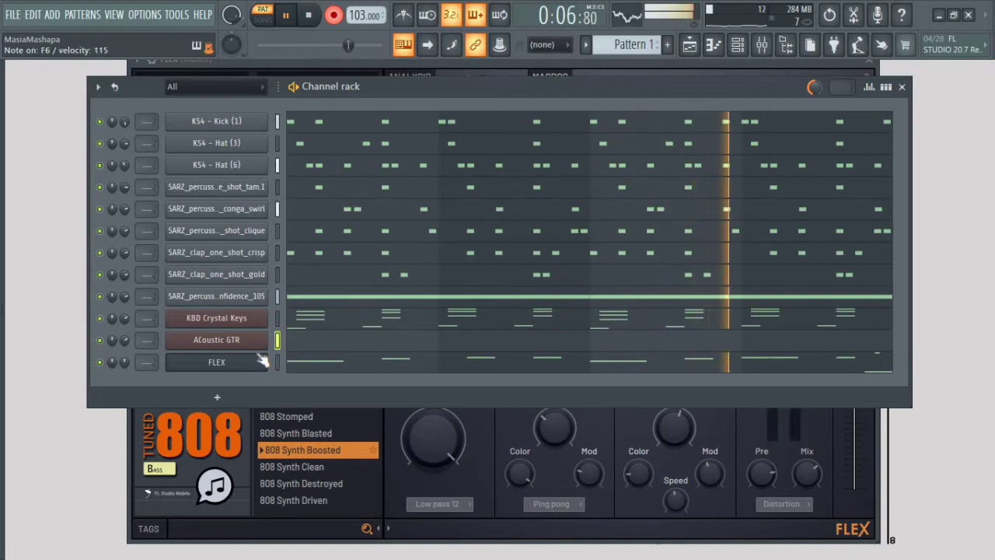
{"action": "key", "text": "e"}
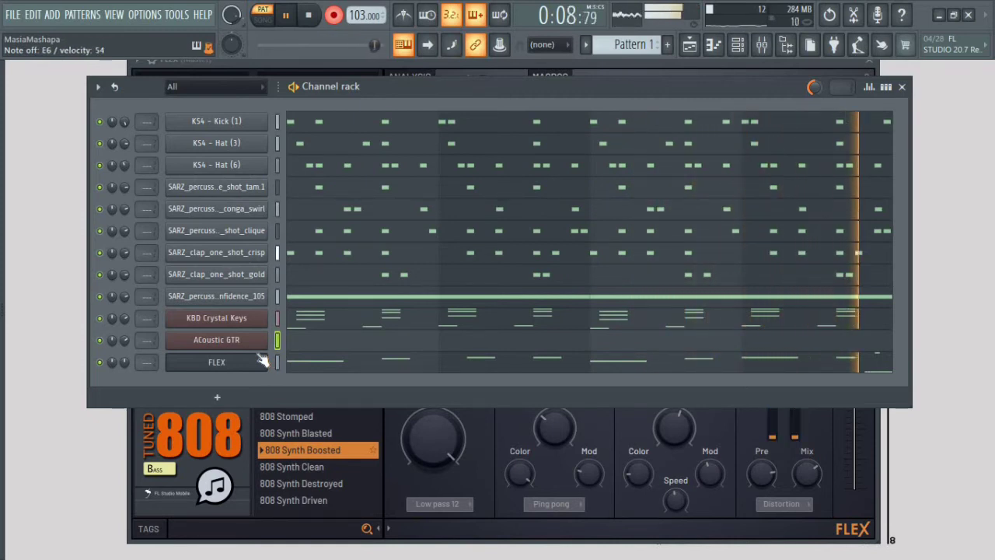
{"action": "key", "text": "r"}
{"action": "key", "text": "space"}
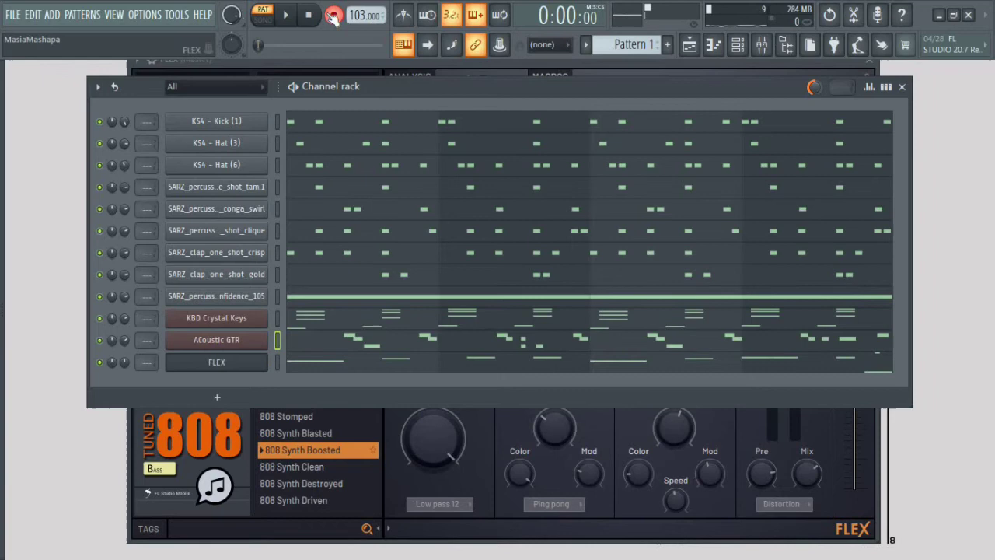
Quantize the recorded guitar notes to the grid and move the second E6 in bar 4 one step later.
{"action": "right_click", "coordinate": [284, 340]}
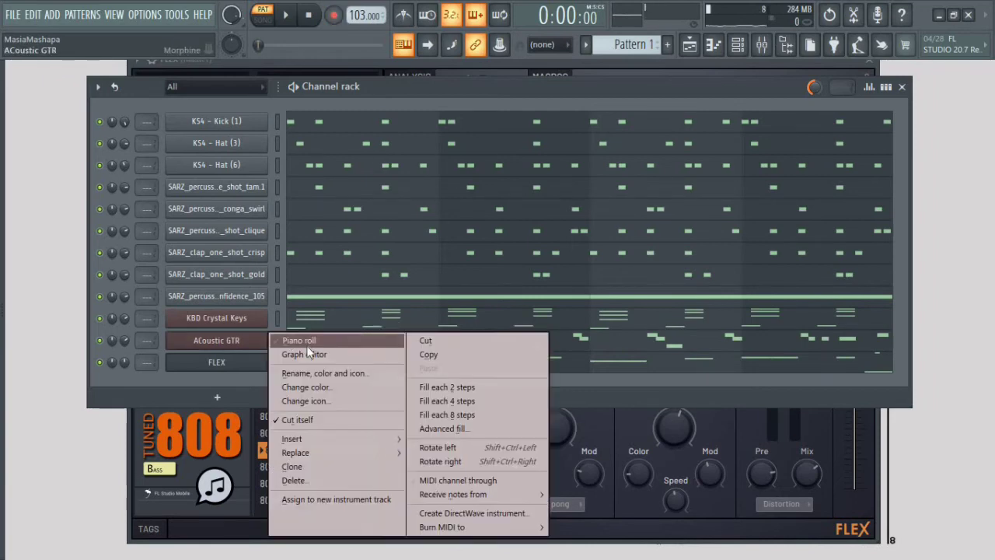
{"action": "left_click", "coordinate": [290, 344]}
{"action": "scroll", "coordinate": [134, 134], "scroll_direction": "up", "scroll_amount": 3}
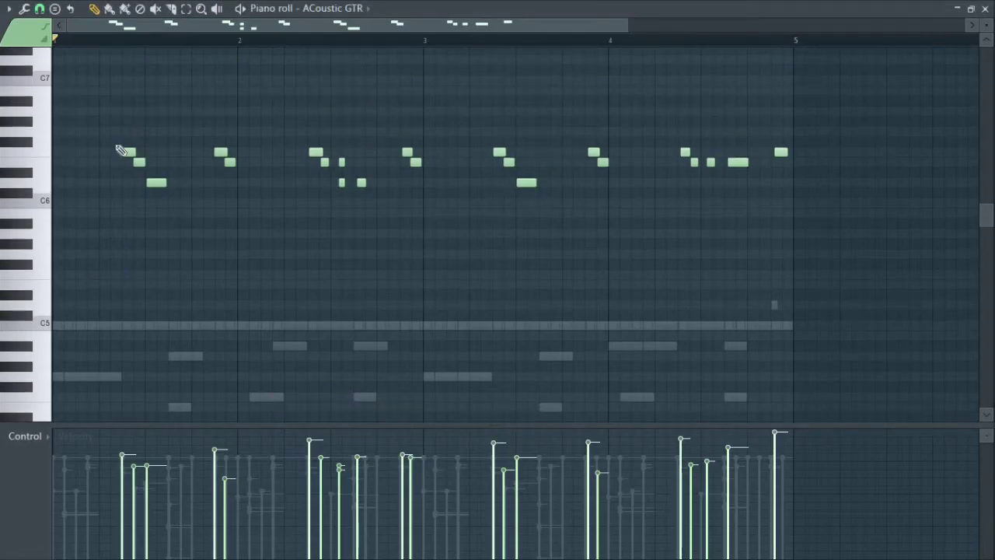
{"action": "key", "text": "ctrl+q"}
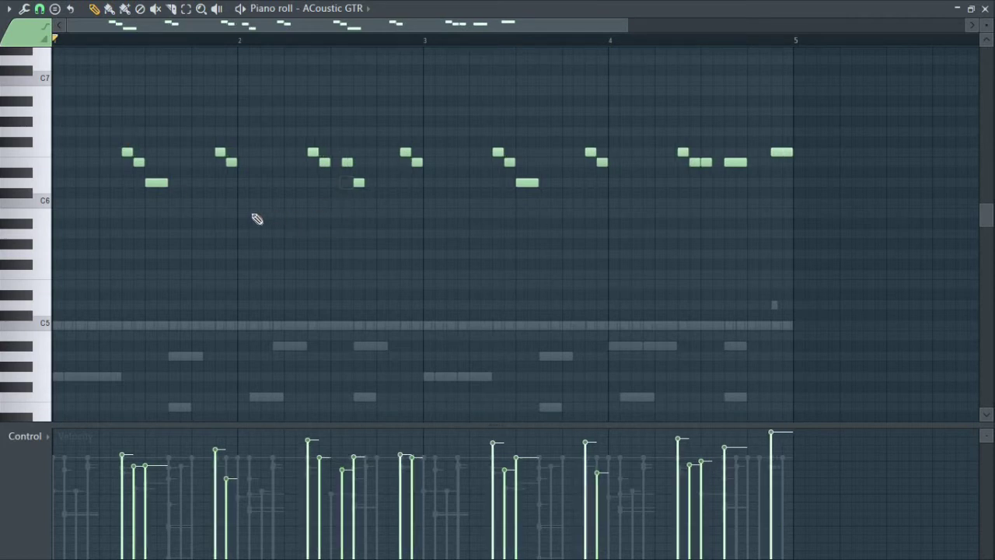
{"action": "key", "text": "space"}
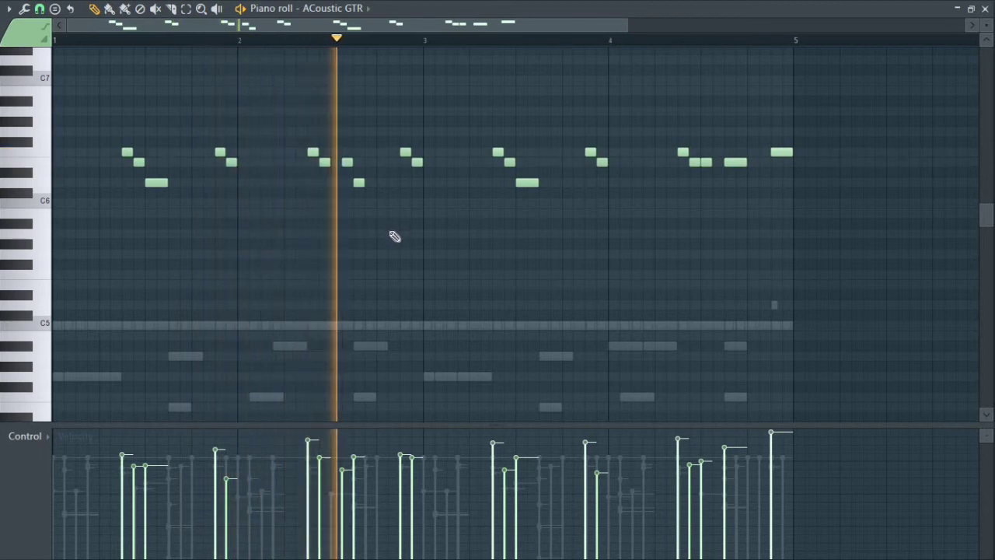
{"action": "left_click_drag", "start_coordinate": [705, 162], "coordinate": [735, 163]}
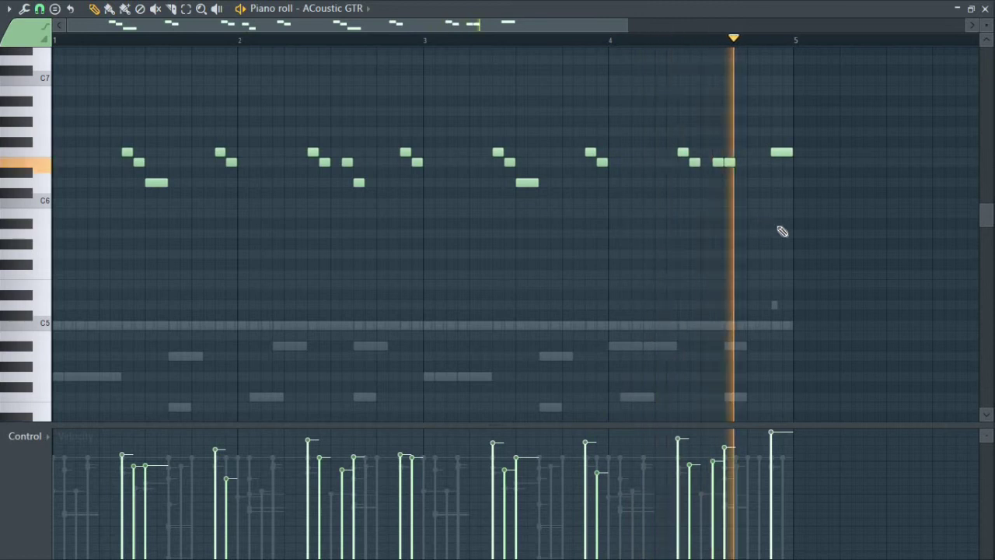
Even out the guitar velocities by lowering the loudest F6 notes in bars 2 to 4 and raising the E6 notes ending bar 3 and opening bar 4's phrase.
{"action": "left_click", "coordinate": [771, 444]}
{"action": "left_click_drag", "start_coordinate": [691, 442], "coordinate": [689, 459]}
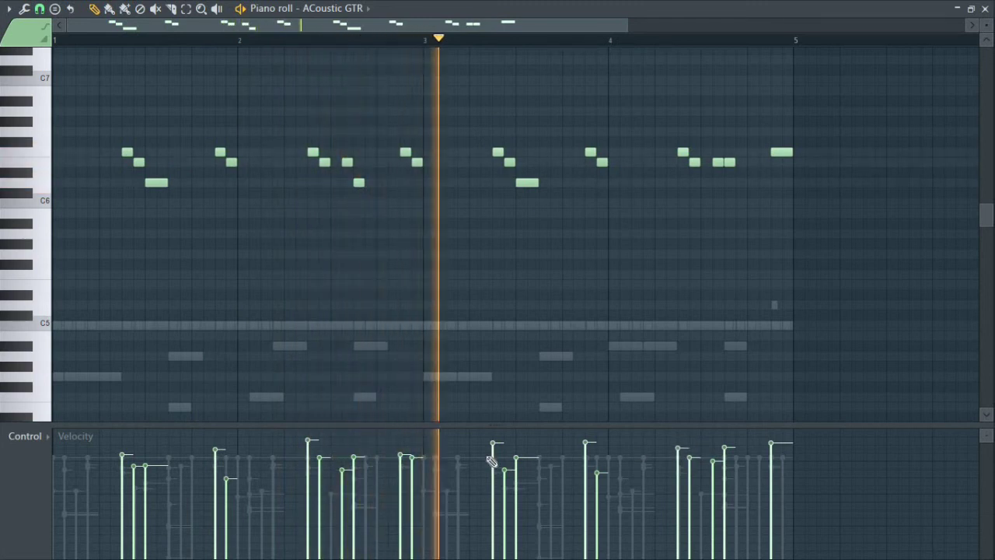
{"action": "left_click", "coordinate": [308, 452]}
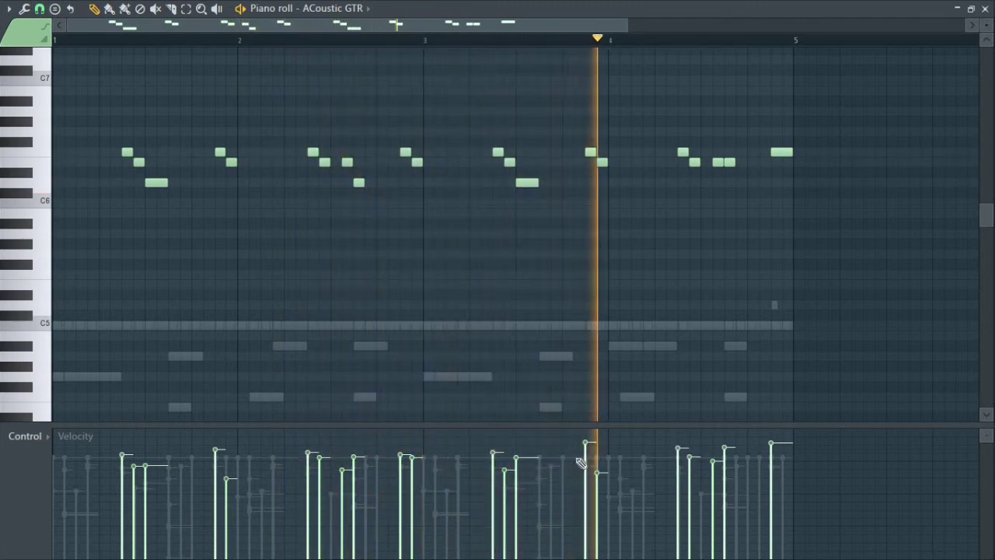
{"action": "left_click", "coordinate": [597, 448]}
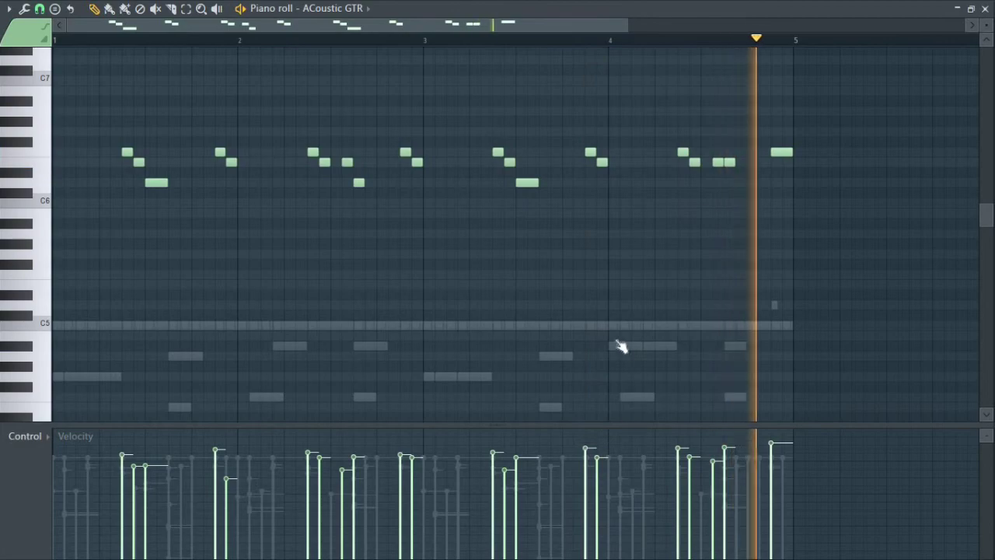
{"action": "key", "text": "Escape"}
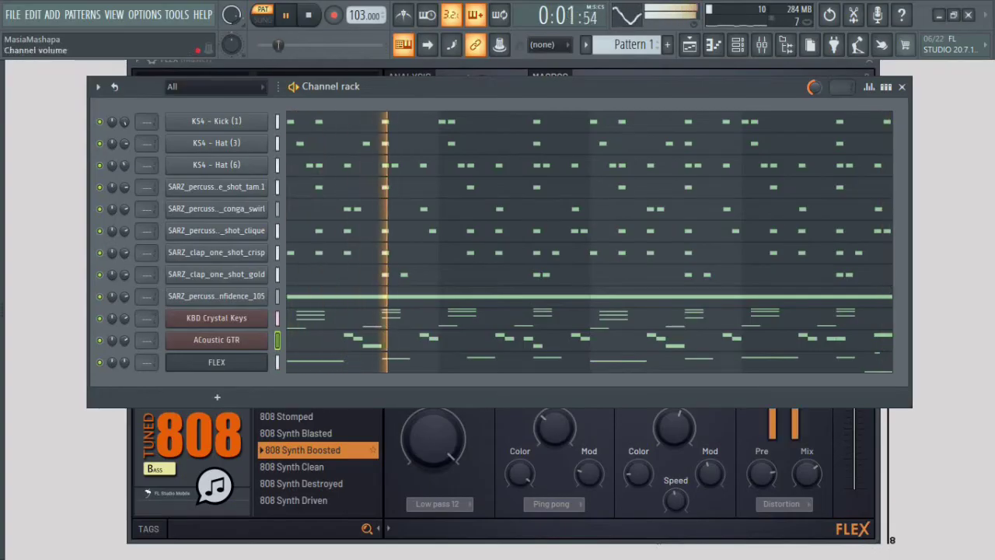
{"action": "key", "text": "space"}
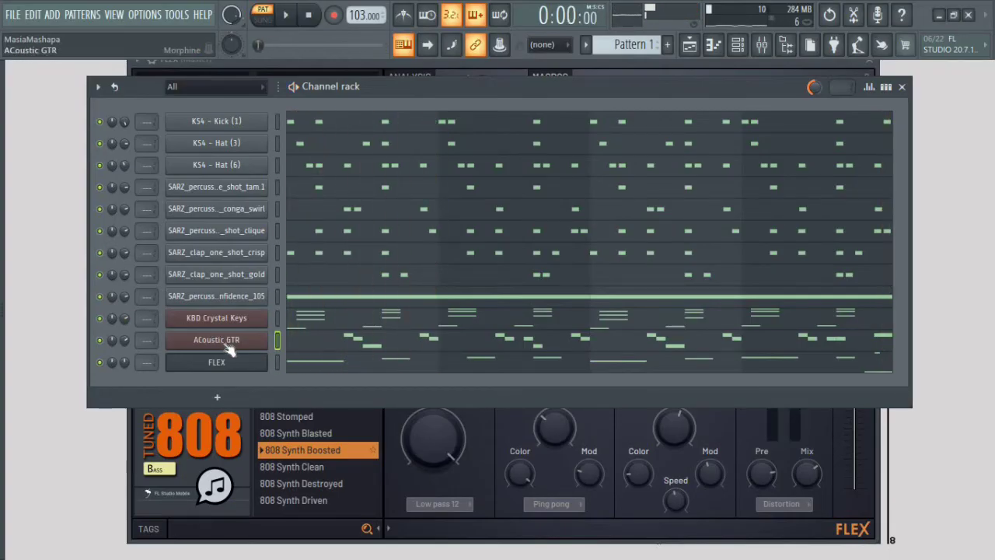
Clone the KBD Crystal Keys channel and load the STR Jazzy FG preset from the Strings bank into the clone.
{"action": "right_click", "coordinate": [221, 320]}
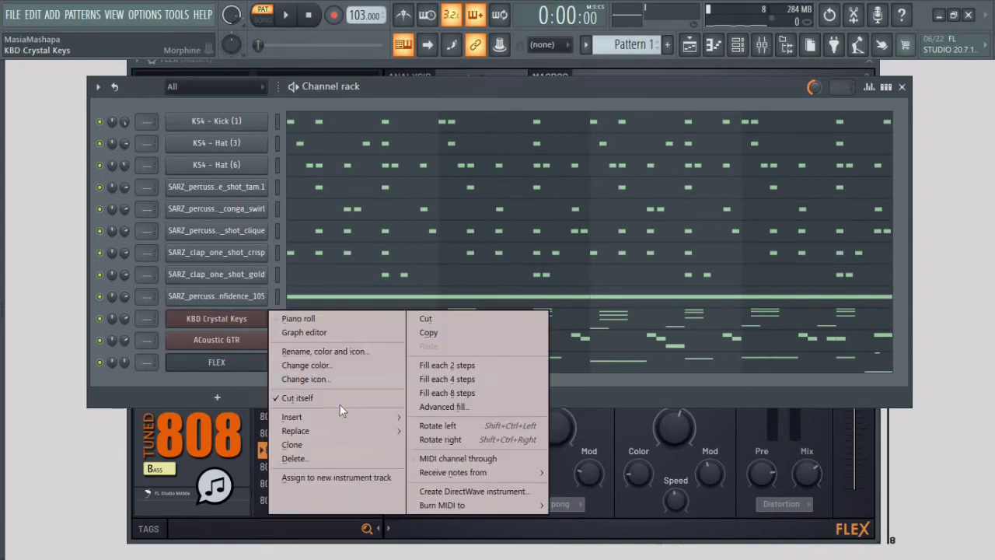
{"action": "left_click", "coordinate": [302, 444]}
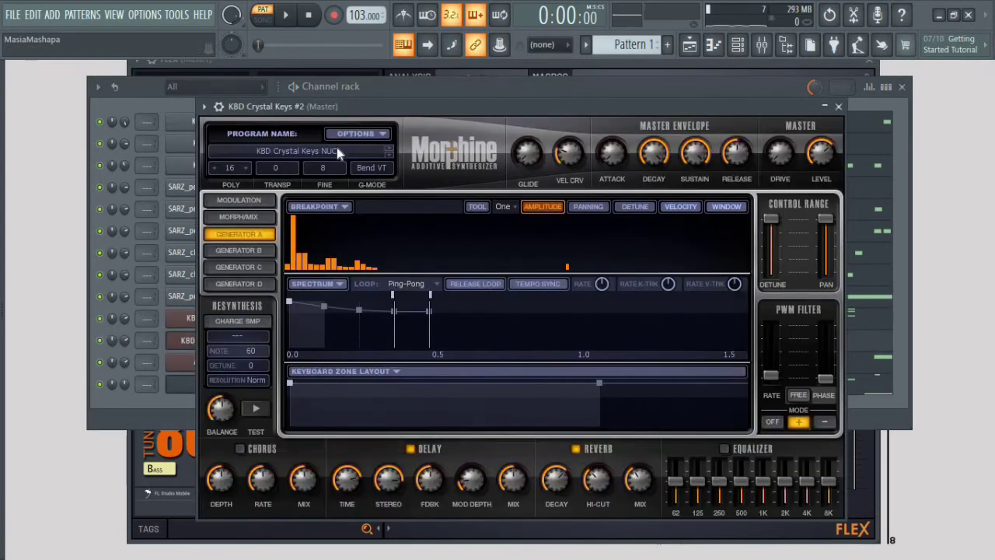
{"action": "left_click", "coordinate": [339, 152]}
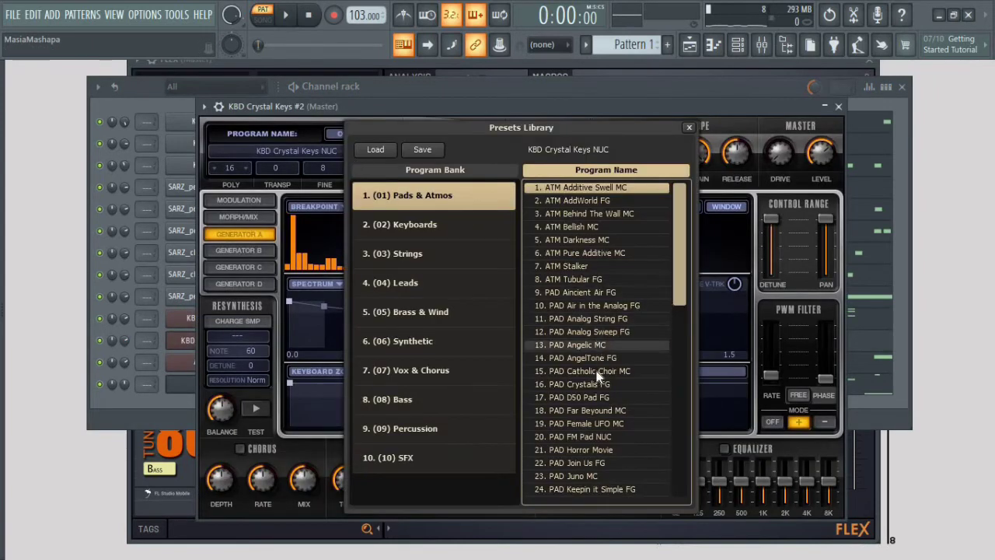
{"action": "scroll", "coordinate": [597, 373], "scroll_direction": "down", "scroll_amount": 5}
{"action": "scroll", "coordinate": [597, 387], "scroll_direction": "down", "scroll_amount": 1}
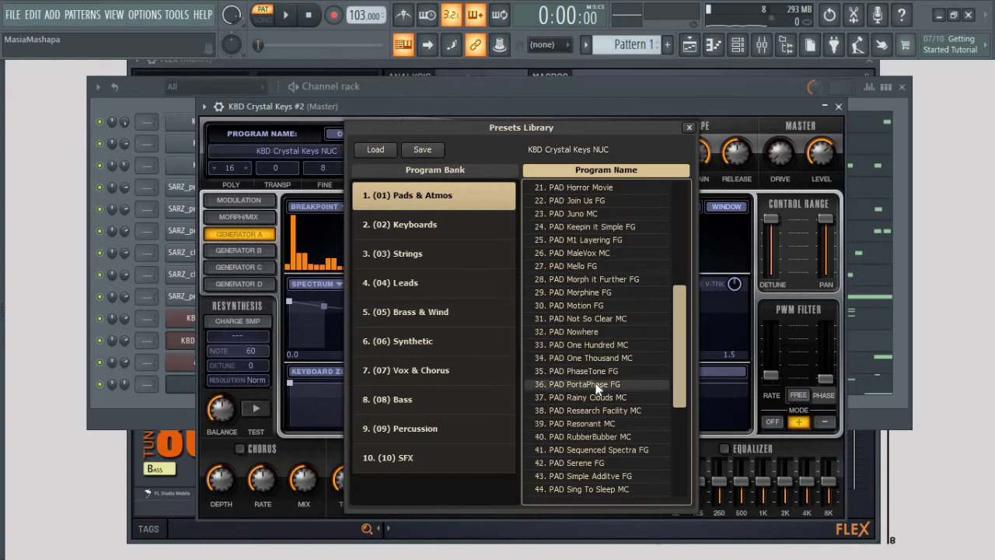
{"action": "scroll", "coordinate": [598, 386], "scroll_direction": "down", "scroll_amount": 1}
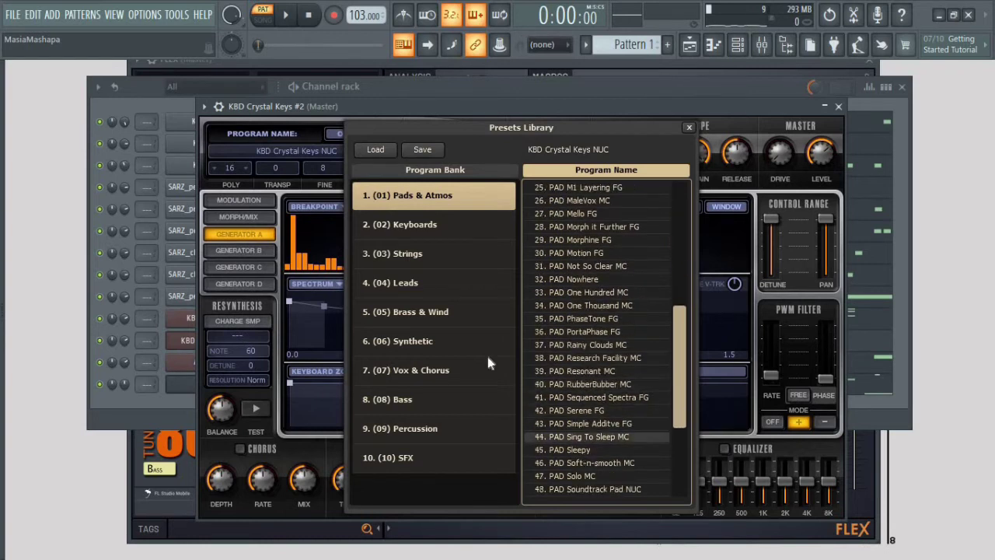
{"action": "left_click", "coordinate": [445, 225]}
{"action": "left_click", "coordinate": [437, 261]}
{"action": "left_click", "coordinate": [579, 305]}
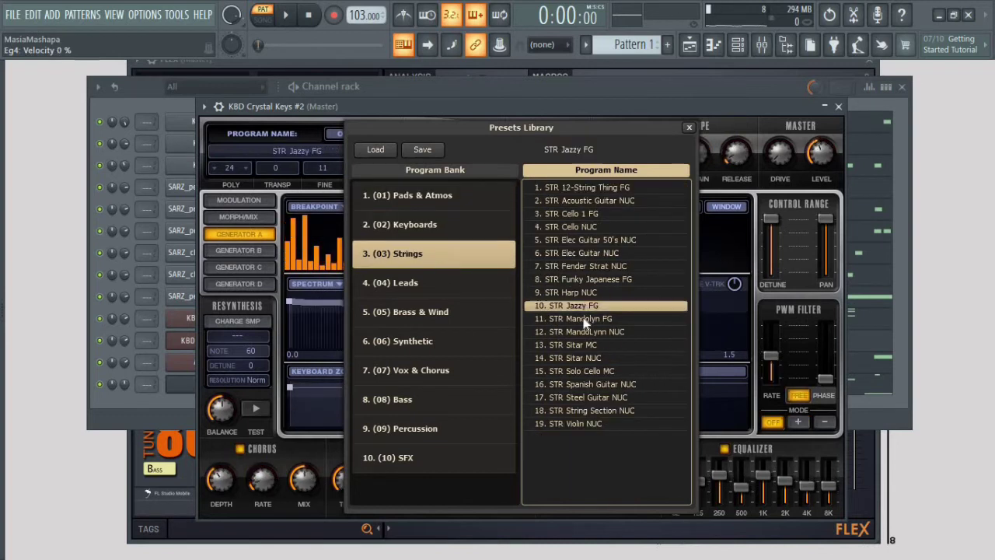
{"action": "left_click", "coordinate": [582, 320]}
{"action": "double_click", "coordinate": [583, 305]}
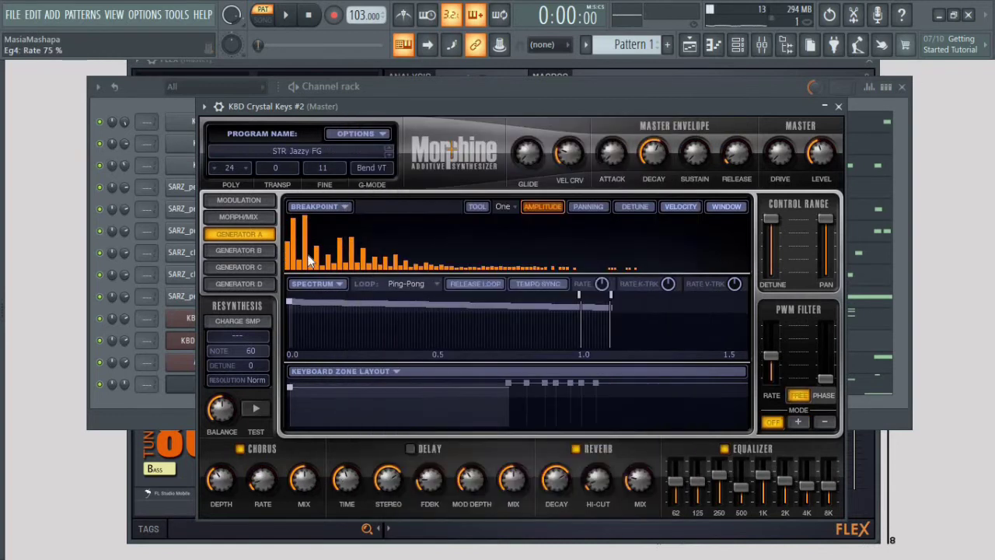
{"action": "key", "text": "Escape"}
Draw three short D6 notes at the start of bar 1 with rising velocities and audition them.
{"action": "key", "text": "F7"}
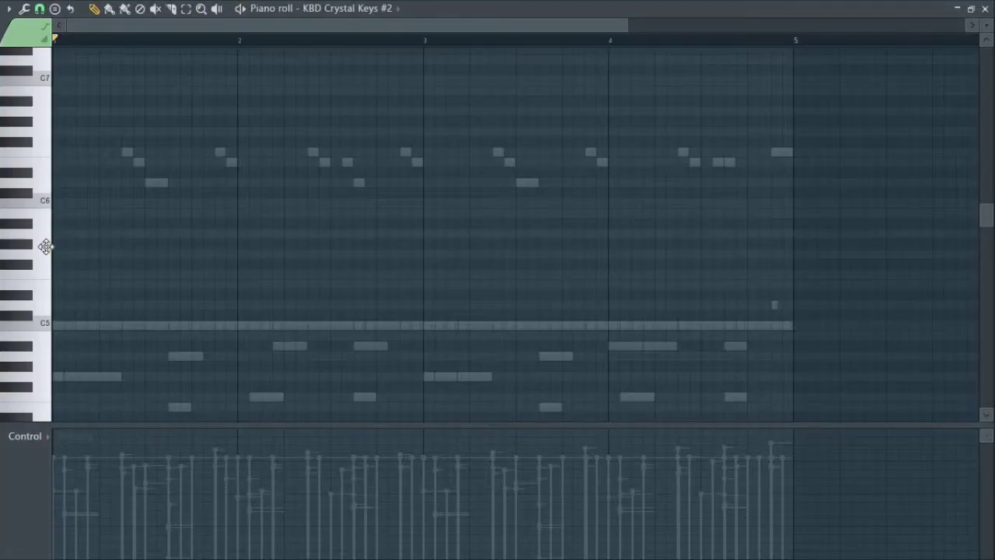
{"action": "left_click_drag", "start_coordinate": [45, 247], "coordinate": [51, 182]}
{"action": "scroll", "coordinate": [99, 30], "scroll_direction": "up", "scroll_amount": 3}
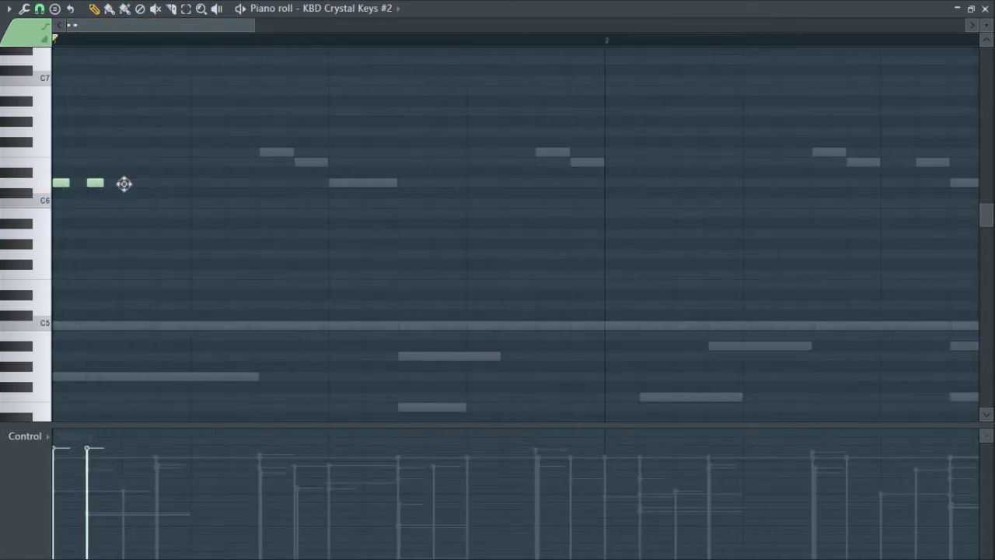
{"action": "left_click", "coordinate": [125, 183]}
{"action": "left_click_drag", "start_coordinate": [90, 486], "coordinate": [98, 483]}
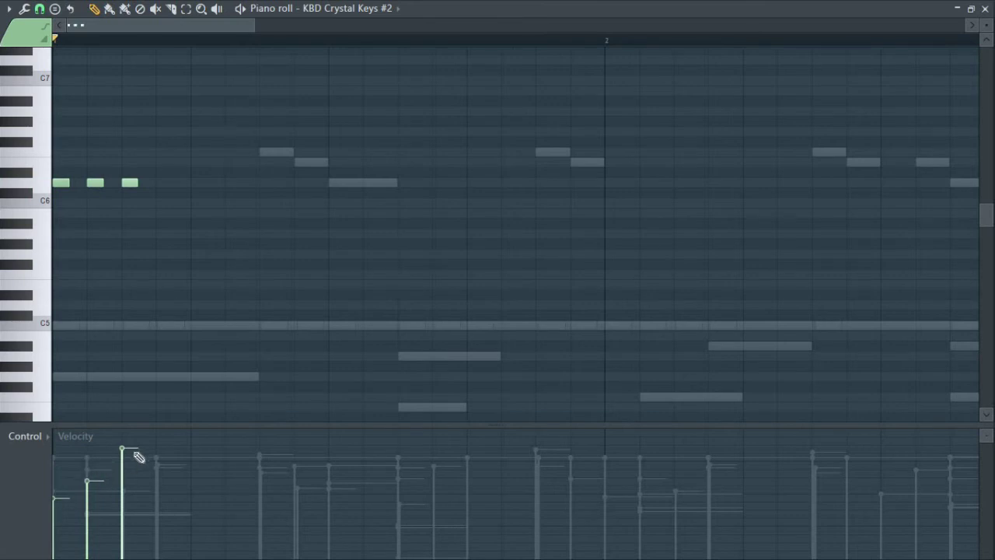
{"action": "key", "text": "space"}
{"action": "key", "text": "space"}
Continue the groups of three short D6 notes on beats 1 and 3 of each bar through bar 4, with rising velocities.
{"action": "left_click", "coordinate": [337, 182]}
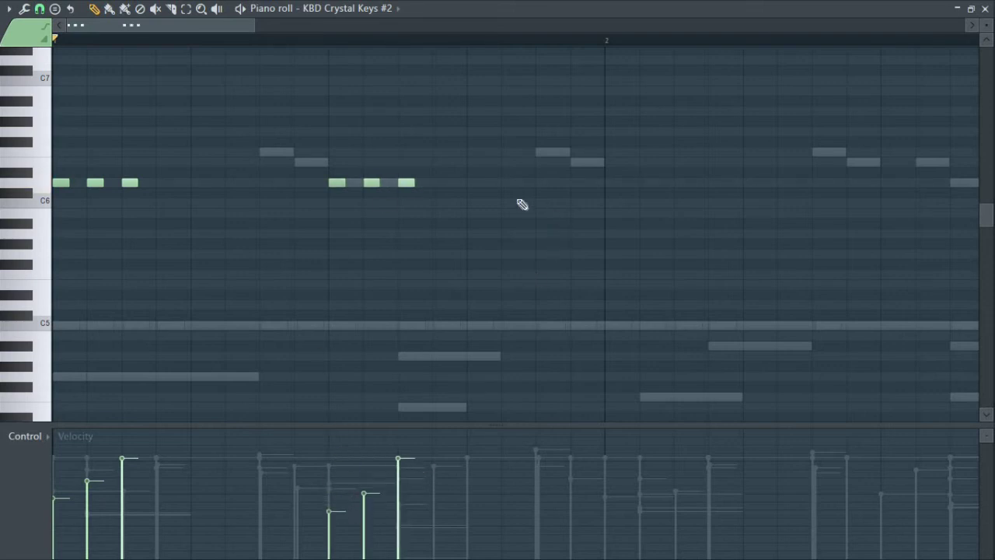
{"action": "left_click", "coordinate": [614, 182]}
{"action": "left_click", "coordinate": [648, 182]}
{"action": "left_click", "coordinate": [683, 182]}
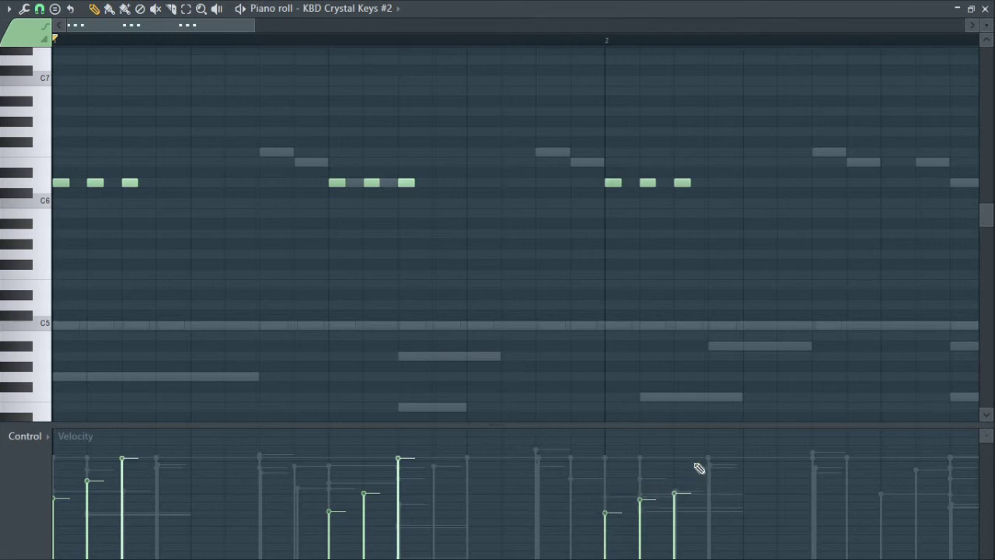
{"action": "left_click_drag", "start_coordinate": [239, 28], "coordinate": [352, 35]}
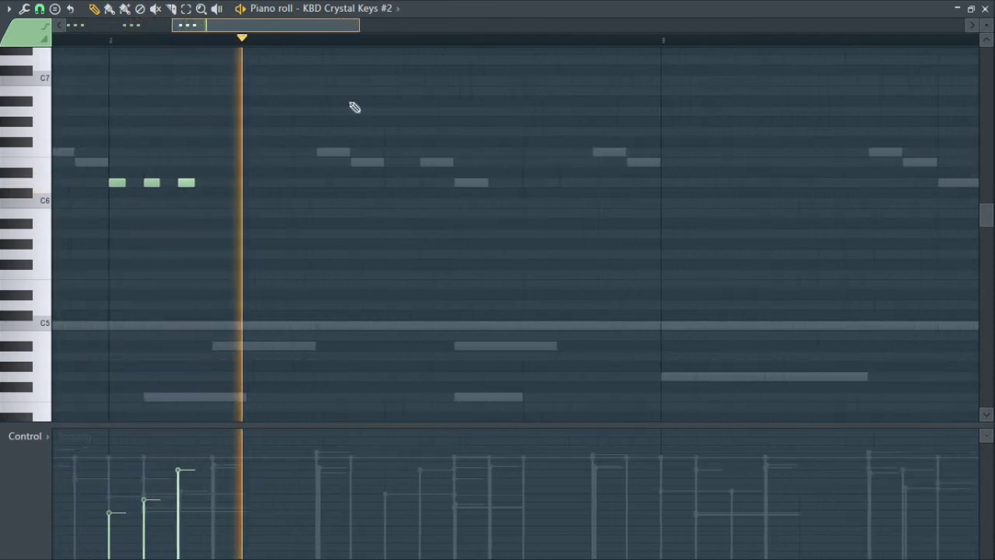
{"action": "left_click", "coordinate": [322, 180]}
{"action": "left_click", "coordinate": [356, 179]}
{"action": "left_click", "coordinate": [391, 180]}
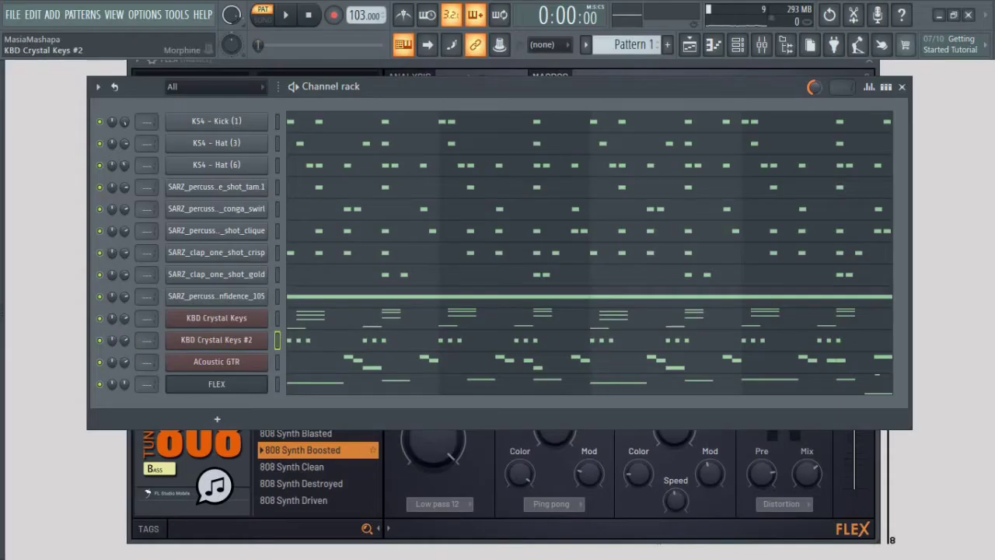
Rename the KBD Crystal Keys #2 channel as Jazzy gtr.
{"action": "right_click", "coordinate": [197, 348]}
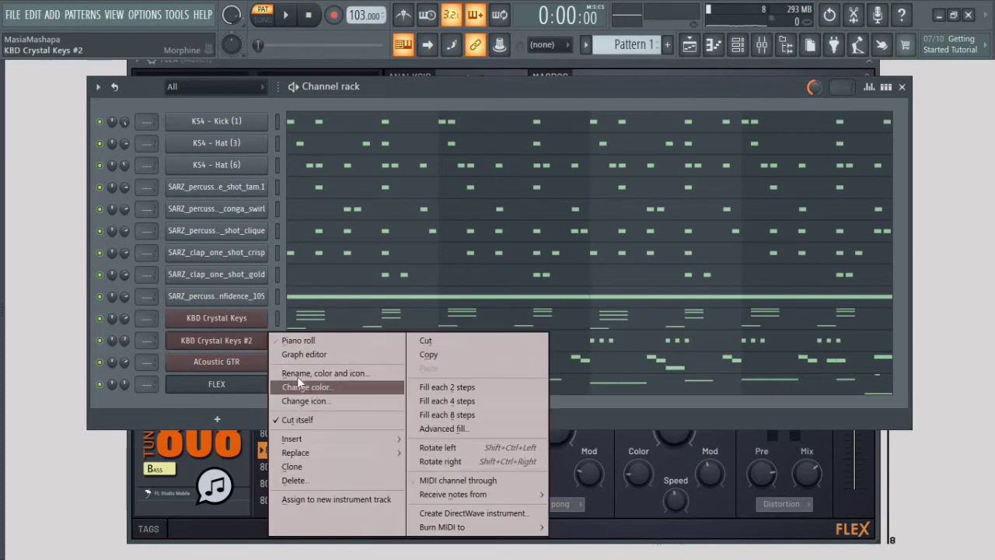
{"action": "left_click", "coordinate": [300, 377]}
{"action": "type", "text": "Jaz"}
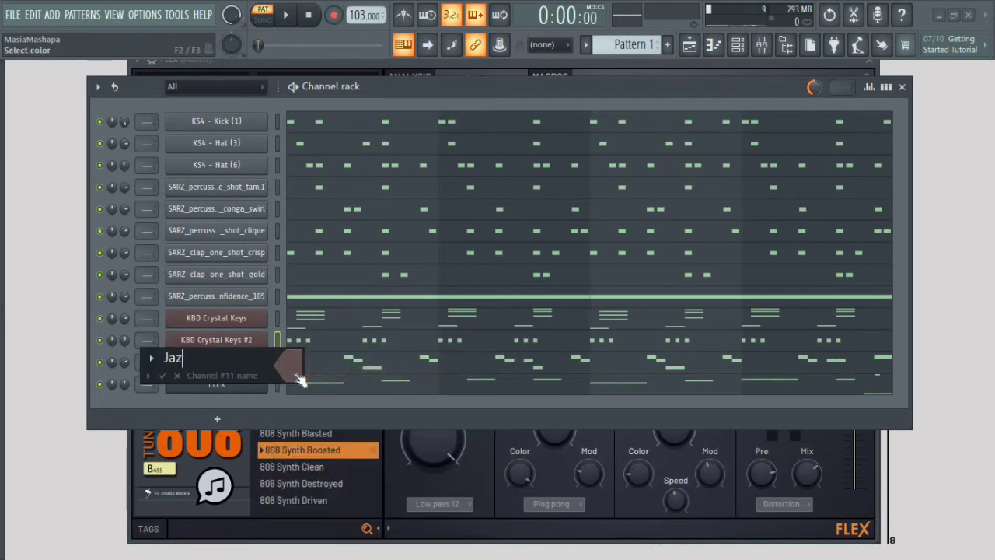
{"action": "type", "text": "zy gtr"}
{"action": "key", "text": "Return"}
Clone the KBD Crystal Keys channel again and load the KBD FlutterFly FG preset from the Keyboards bank into the clone.
{"action": "right_click", "coordinate": [266, 318]}
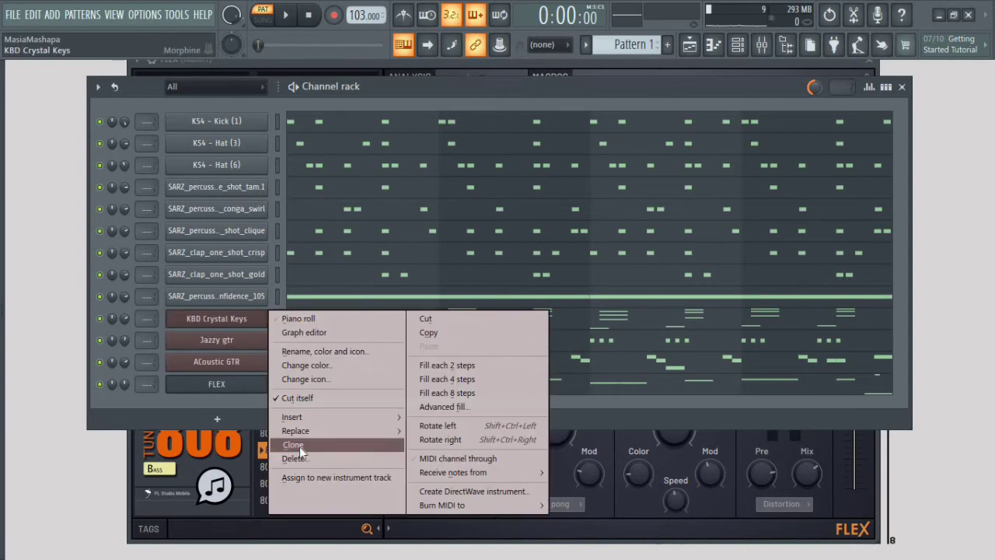
{"action": "left_click", "coordinate": [300, 447]}
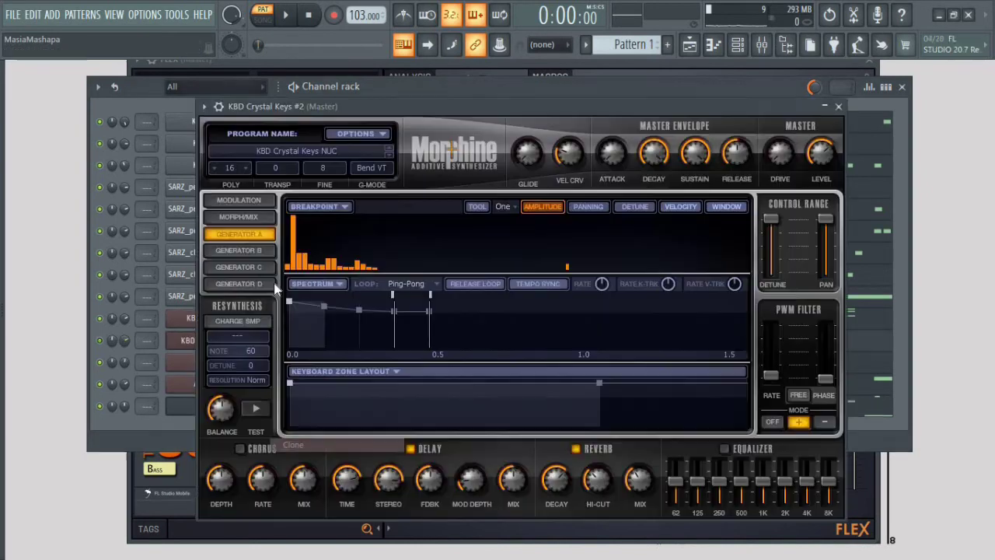
{"action": "left_click", "coordinate": [313, 155]}
{"action": "left_click", "coordinate": [417, 228]}
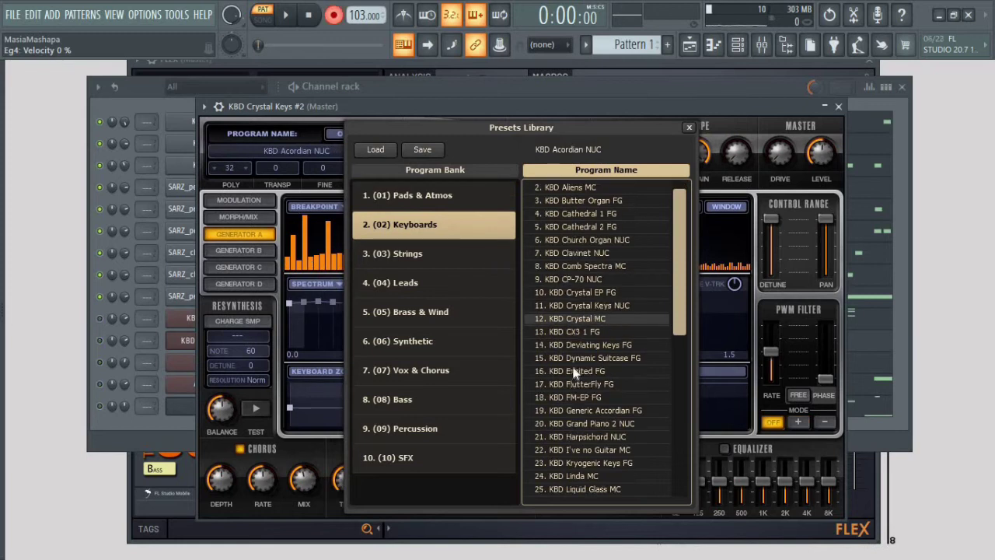
{"action": "left_click", "coordinate": [573, 386]}
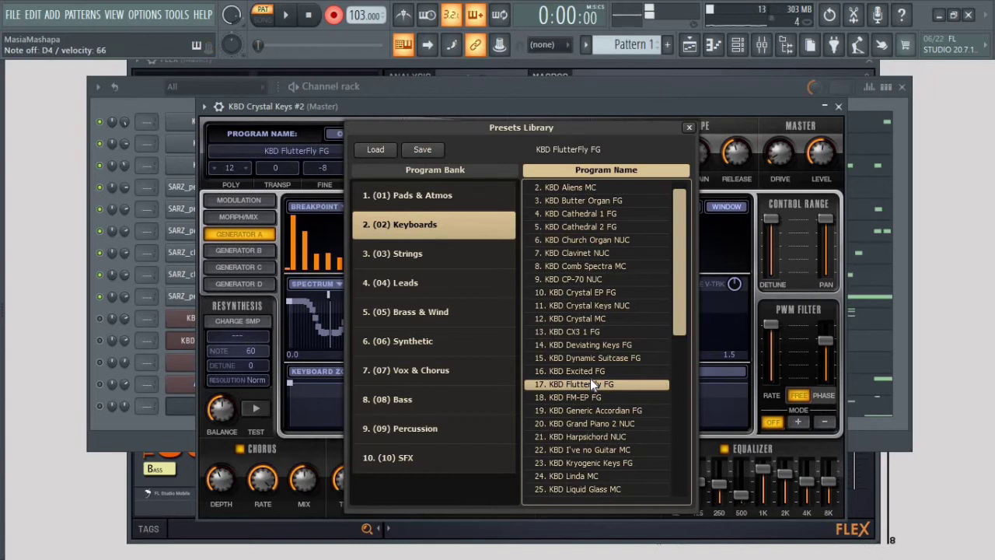
{"action": "double_click", "coordinate": [591, 385]}
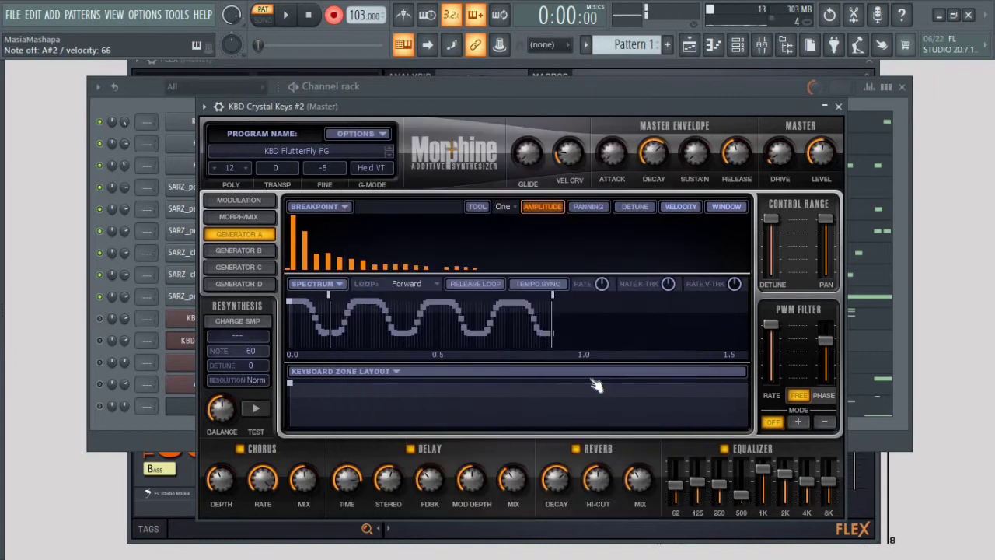
{"action": "key", "text": "Escape"}
Record a four-bar chord progression with bass notes on the Futterfly channel over the drums and quantize it to the grid.
{"action": "key", "text": "space"}
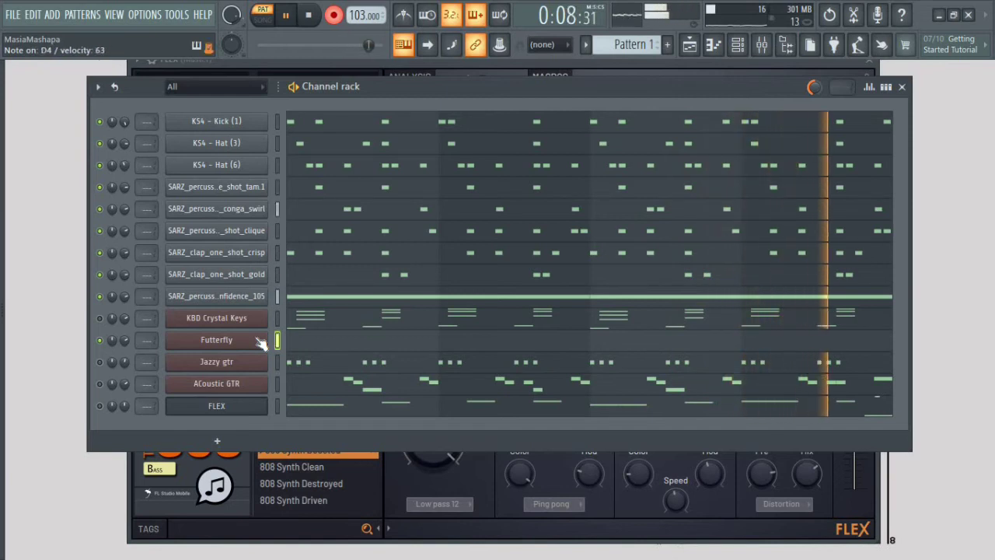
{"action": "key", "text": "space"}
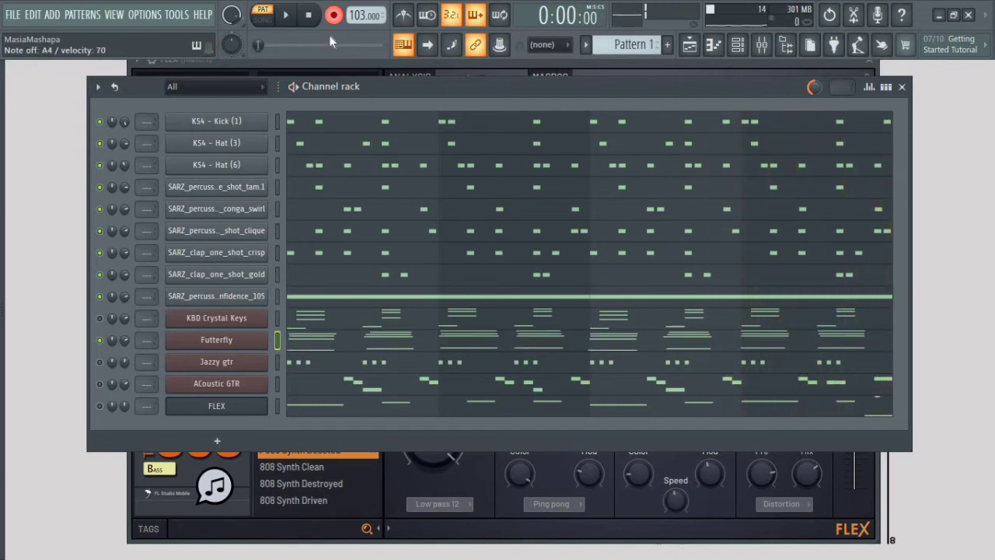
{"action": "left_click", "coordinate": [300, 344]}
{"action": "scroll", "coordinate": [93, 326], "scroll_direction": "down", "scroll_amount": 1}
{"action": "scroll", "coordinate": [113, 332], "scroll_direction": "up", "scroll_amount": 1}
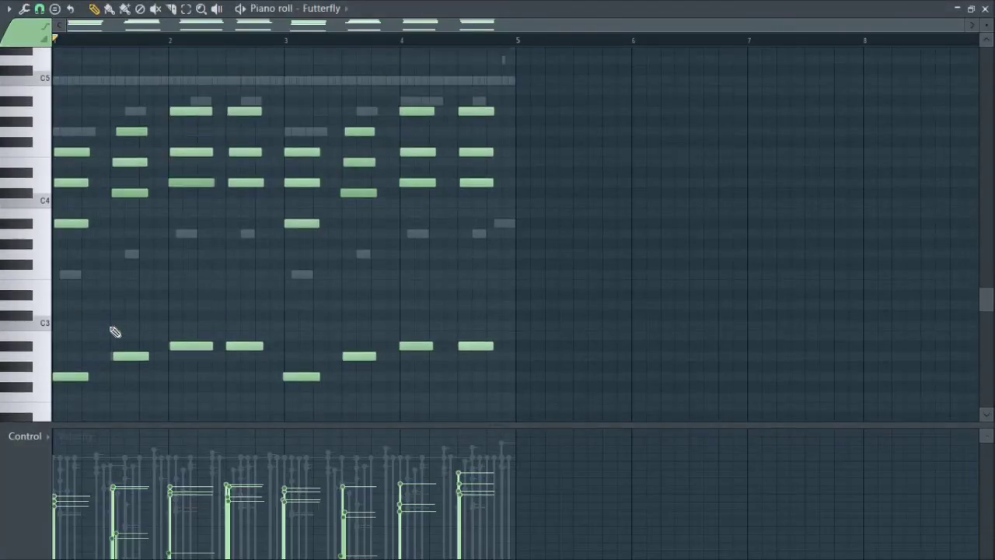
{"action": "key", "text": "ctrl+q"}
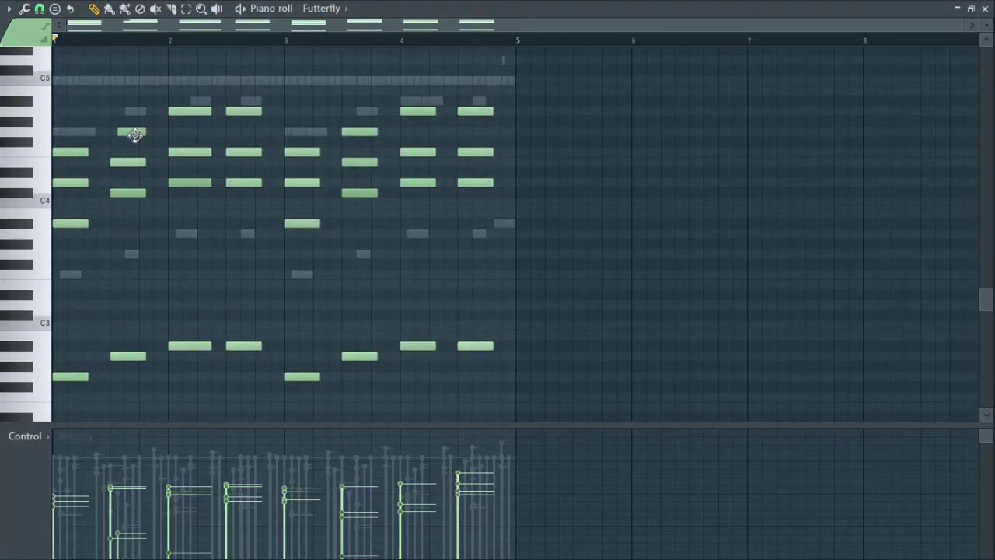
Align the late G4 in bar 1 with its chord and lengthen the Futterfly chord notes to six steps each.
{"action": "left_click_drag", "start_coordinate": [122, 136], "coordinate": [94, 376]}
{"action": "left_click_drag", "start_coordinate": [110, 117], "coordinate": [155, 369]}
{"action": "left_click_drag", "start_coordinate": [145, 193], "coordinate": [153, 193]}
{"action": "left_click", "coordinate": [248, 98], "text": "ctrl"}
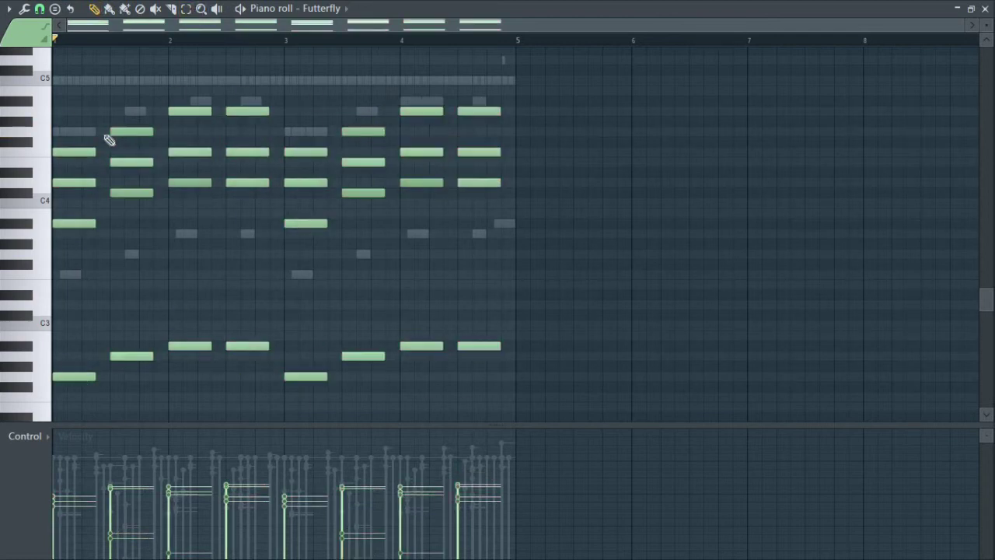
Transpose the top G4 and A4 notes of the Futterfly chords down one octave.
{"action": "left_click_drag", "start_coordinate": [106, 137], "coordinate": [498, 86], "text": "ctrl"}
{"action": "key", "text": "ctrl+Down"}
{"action": "key", "text": "Escape"}
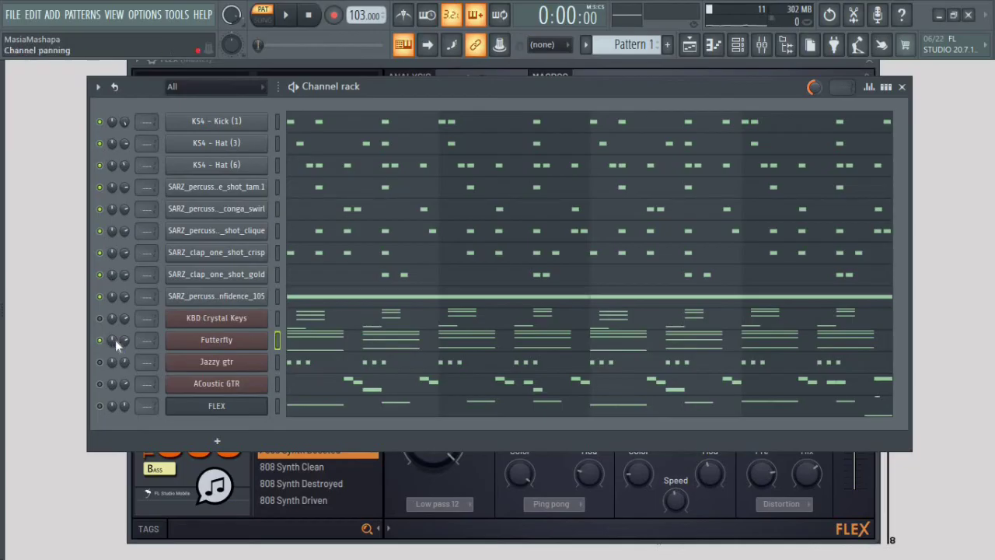
Adjust the Futterfly channel's volume during playback and unmute the Jazzy gtr and ACoustic GTR channels.
{"action": "key", "text": "space"}
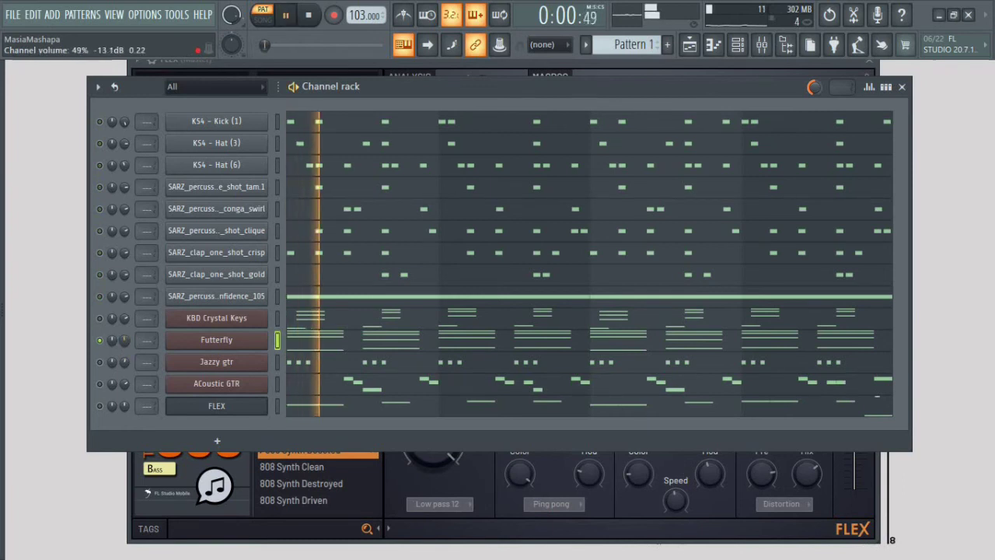
{"action": "left_click_drag", "start_coordinate": [125, 340], "coordinate": [124, 332]}
{"action": "left_click", "coordinate": [100, 362]}
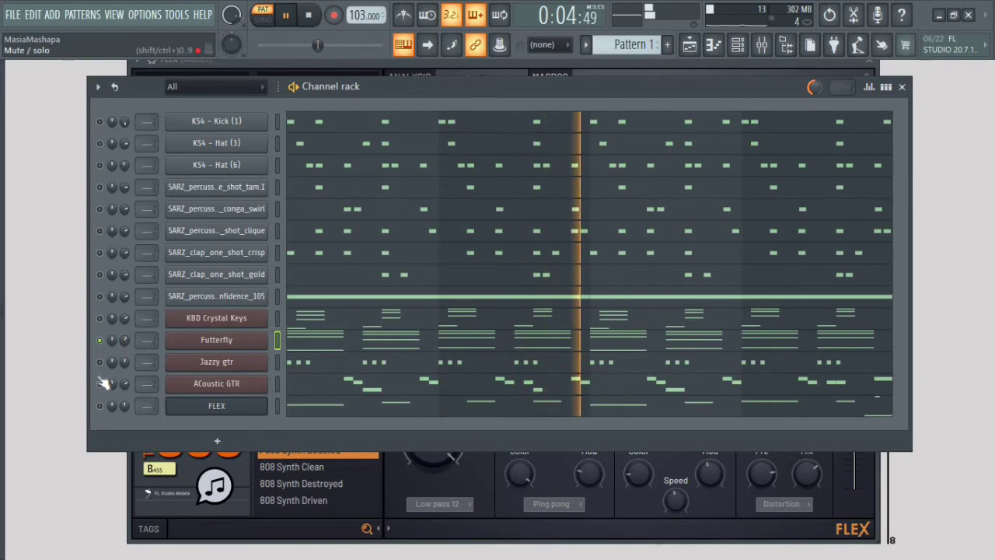
{"action": "left_click", "coordinate": [99, 383]}
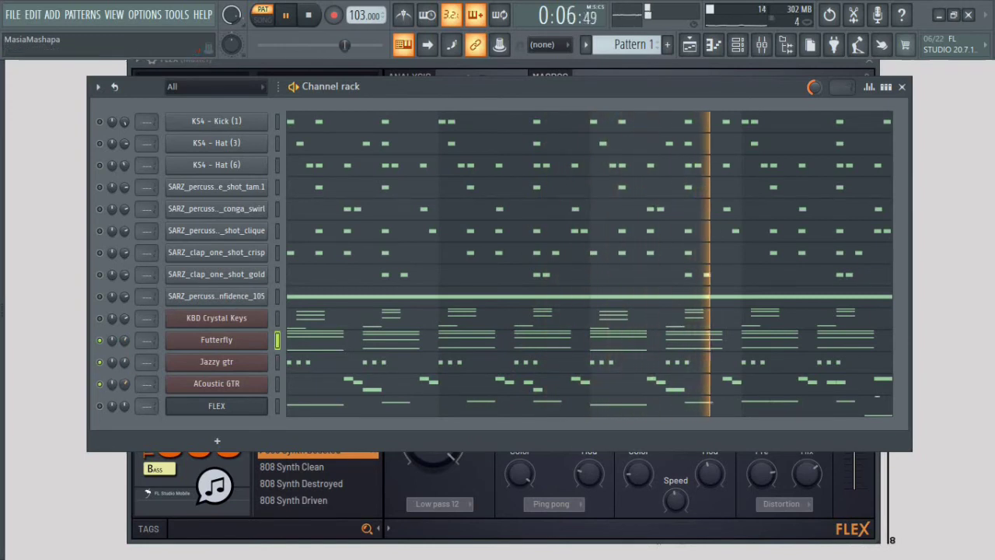
Turn on the Jazzy gtr's delay, raise its delay and reverb mix, and lower its 4K and 8K equalizer bands during playback.
{"action": "left_click", "coordinate": [216, 362]}
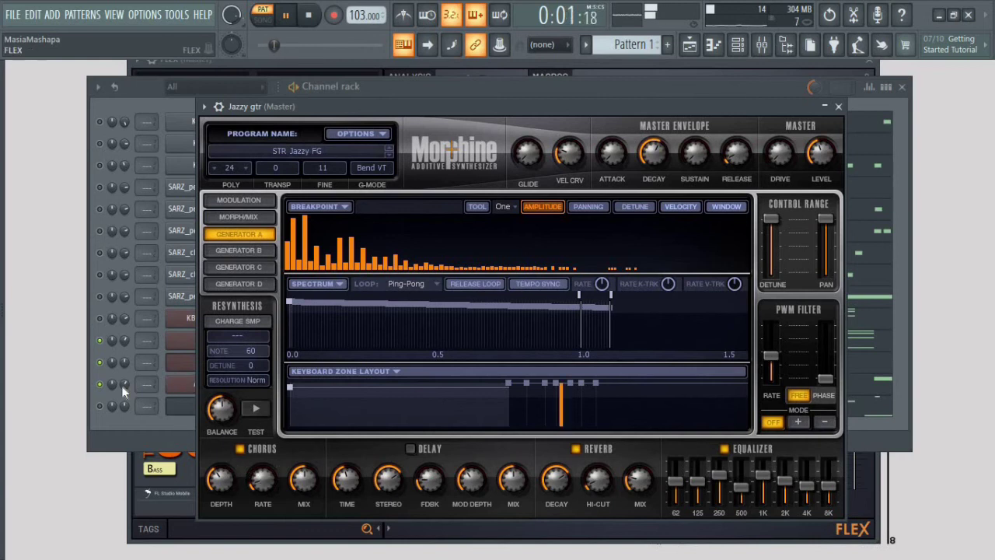
{"action": "key", "text": "Escape"}
{"action": "key", "text": "space"}
{"action": "key", "text": "space"}
{"action": "left_click", "coordinate": [246, 362]}
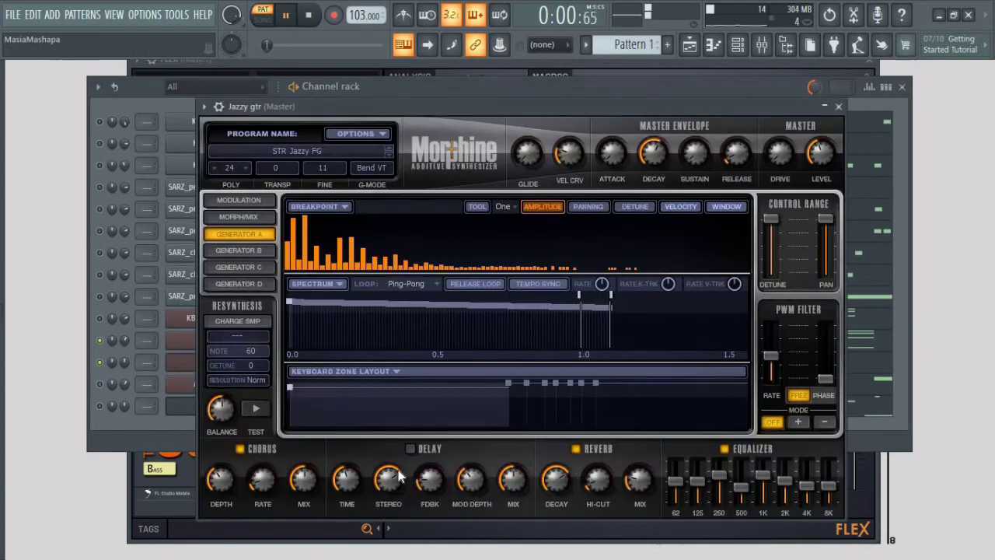
{"action": "left_click", "coordinate": [412, 449]}
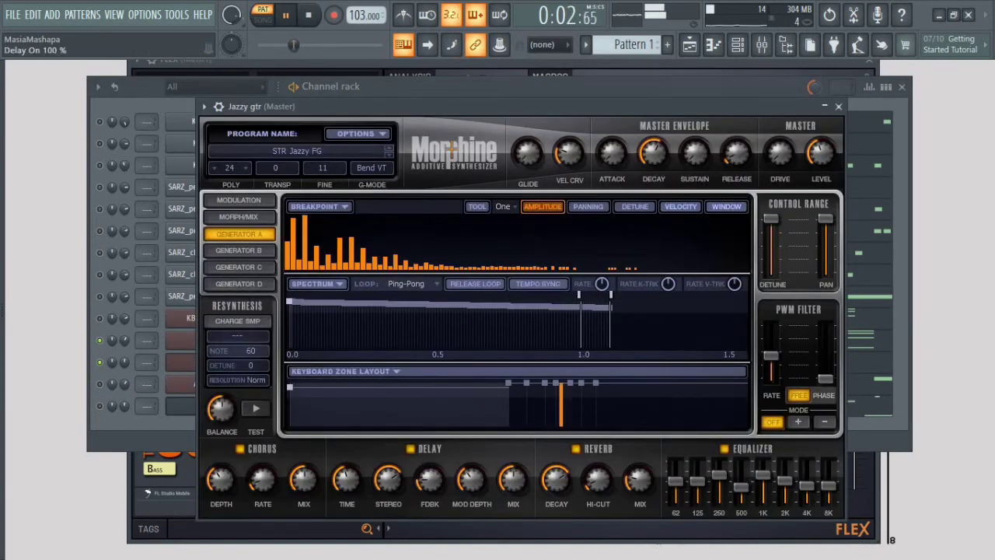
{"action": "left_click_drag", "start_coordinate": [511, 480], "coordinate": [513, 471]}
{"action": "left_click_drag", "start_coordinate": [638, 480], "coordinate": [639, 473]}
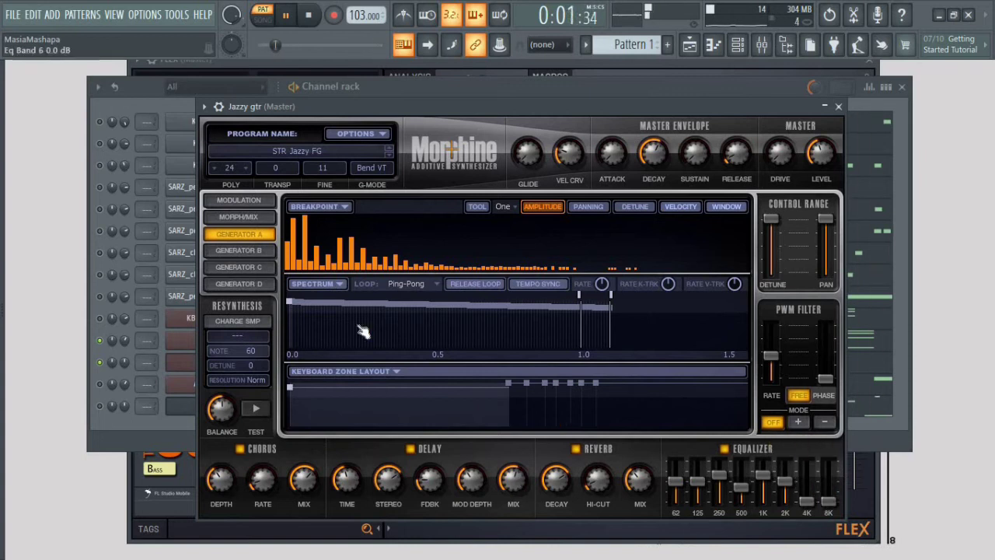
{"action": "left_click", "coordinate": [111, 350]}
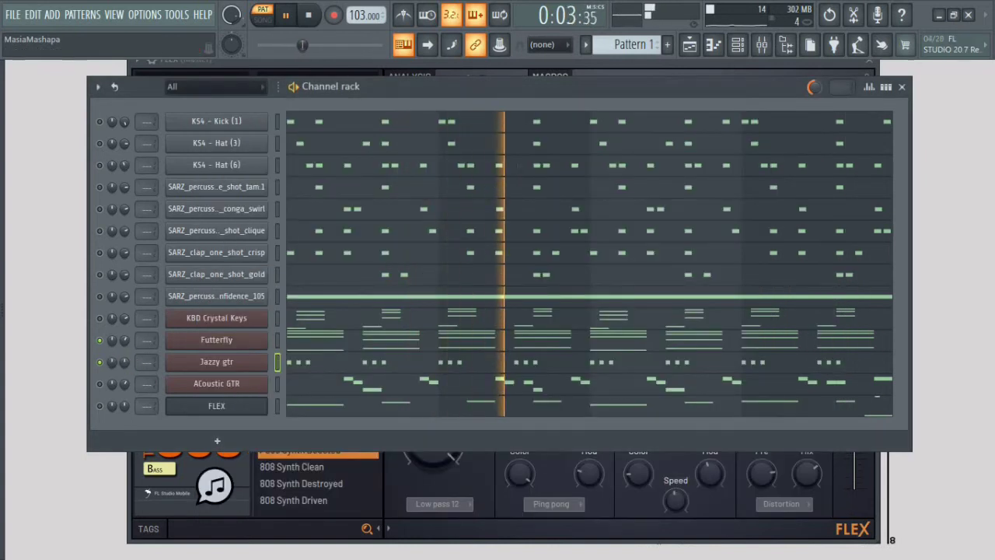
Adjust the ACoustic GTR's equalizer bands in Morphine while the pattern plays, and stop playback.
{"action": "key", "text": "space"}
{"action": "left_click", "coordinate": [334, 393]}
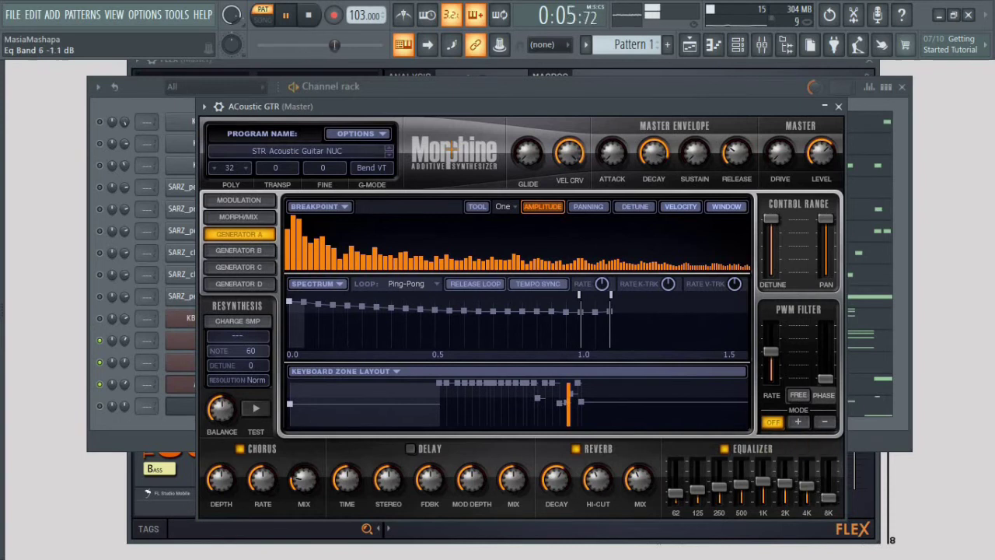
{"action": "key", "text": "Escape"}
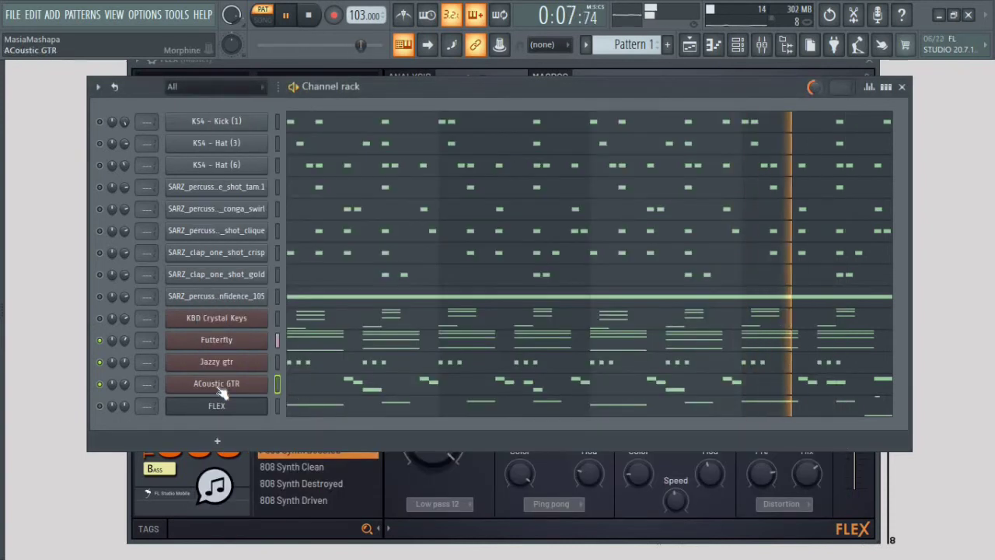
{"action": "key", "text": "space"}
Clone the ACoustic GTR channel and open the presets library of the clone's Morphine instrument.
{"action": "right_click", "coordinate": [216, 384]}
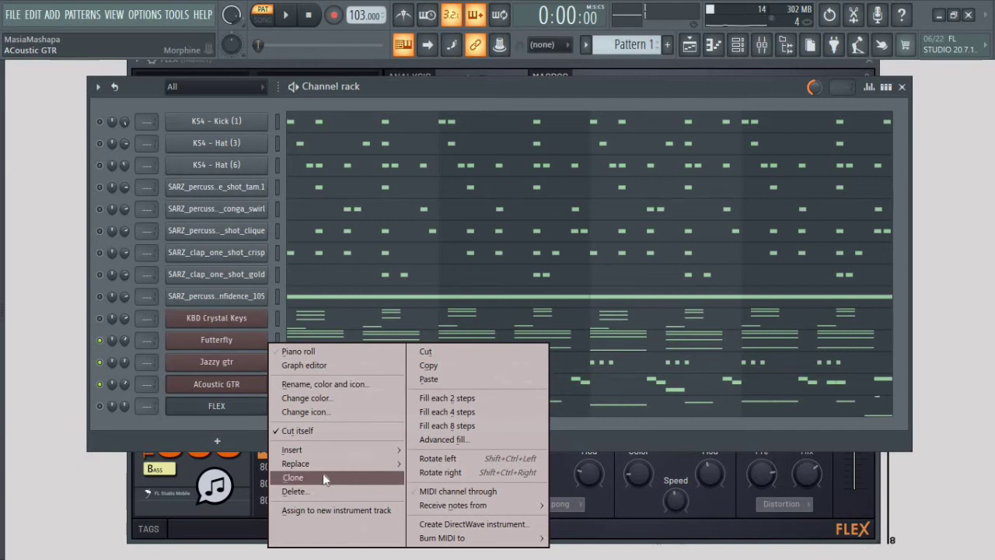
{"action": "left_click", "coordinate": [324, 478]}
{"action": "left_click", "coordinate": [373, 171]}
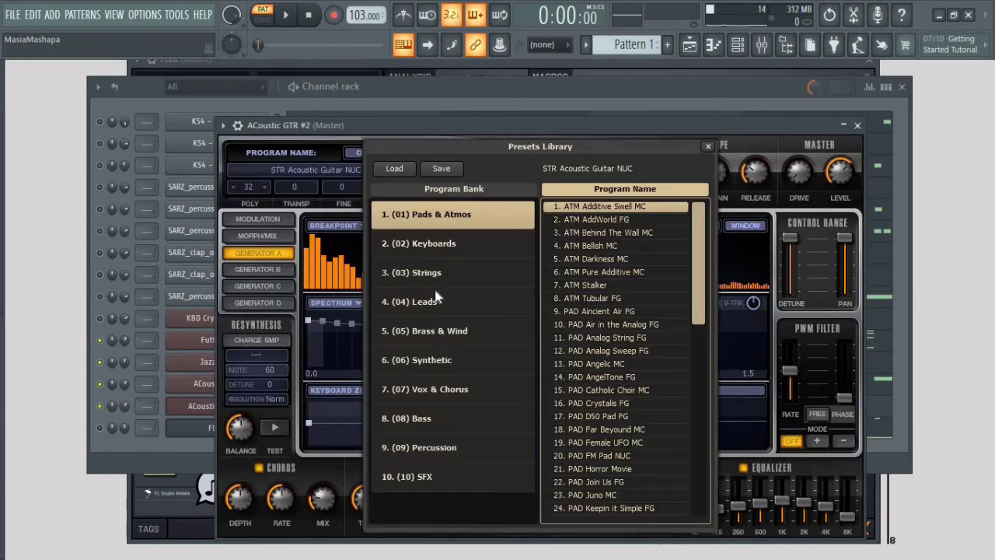
Audition the Vox & Chorus bank's presets on the cloned channel, starting from VOX 5th Element MC.
{"action": "left_click", "coordinate": [482, 389]}
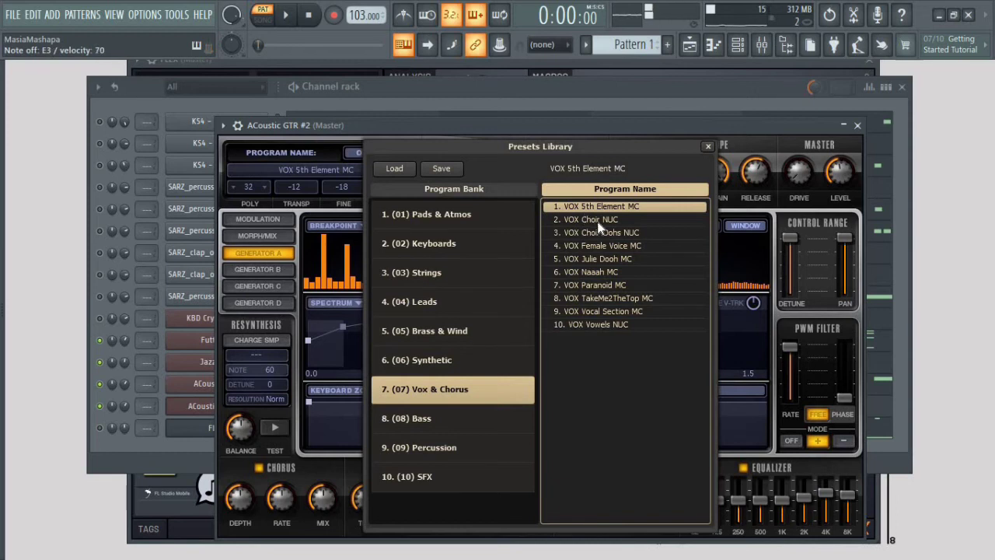
{"action": "key", "text": "Down"}
{"action": "key", "text": "Down"}
{"action": "key", "text": "Down"}
{"action": "key", "text": "Down"}
{"action": "key", "text": "Down"}
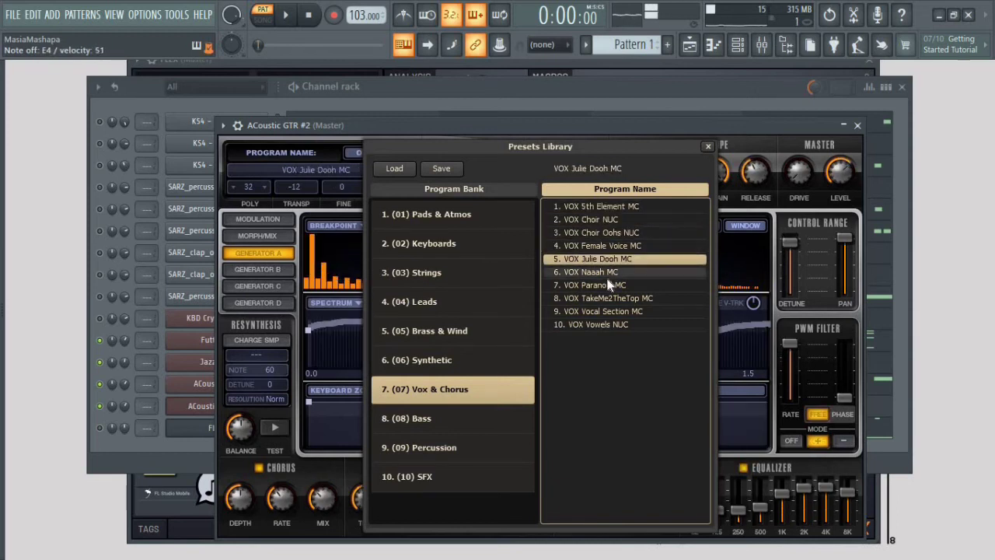
{"action": "key", "text": "Down"}
Load the SYN Digital Hitz FG preset from the Synthetic bank into ACoustic GTR #2 and return to the channel rack.
{"action": "left_click", "coordinate": [482, 360]}
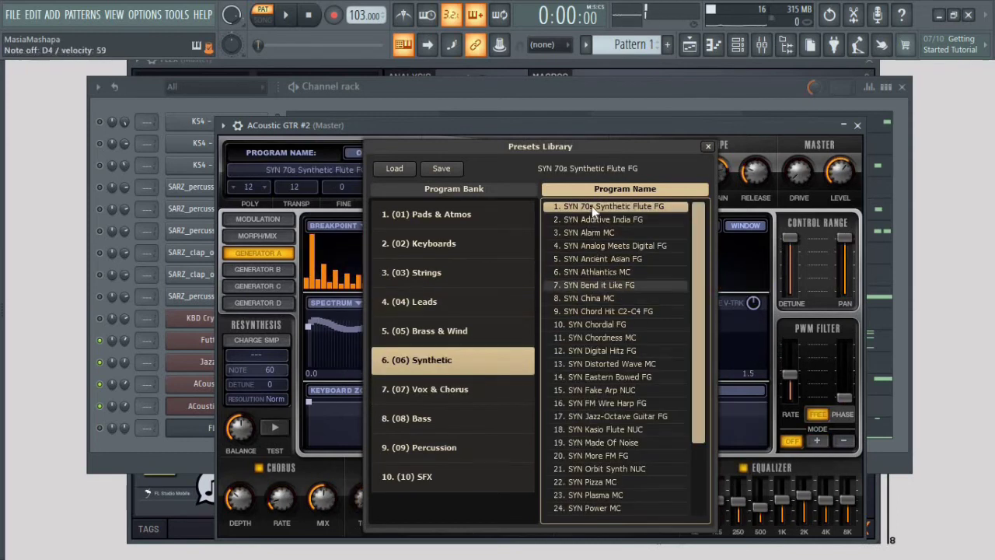
{"action": "left_click", "coordinate": [615, 356]}
{"action": "left_click", "coordinate": [613, 337]}
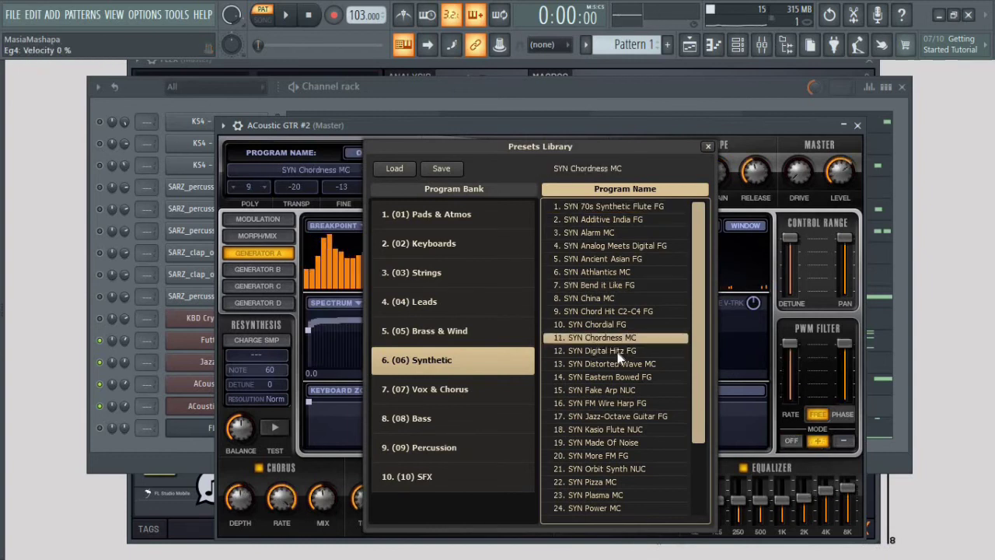
{"action": "left_click", "coordinate": [617, 352]}
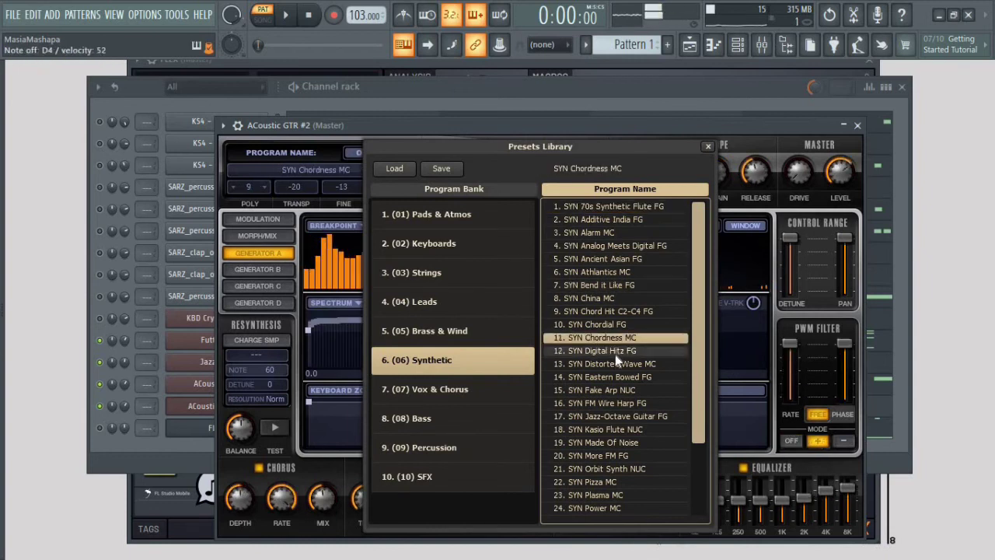
{"action": "left_click", "coordinate": [188, 445]}
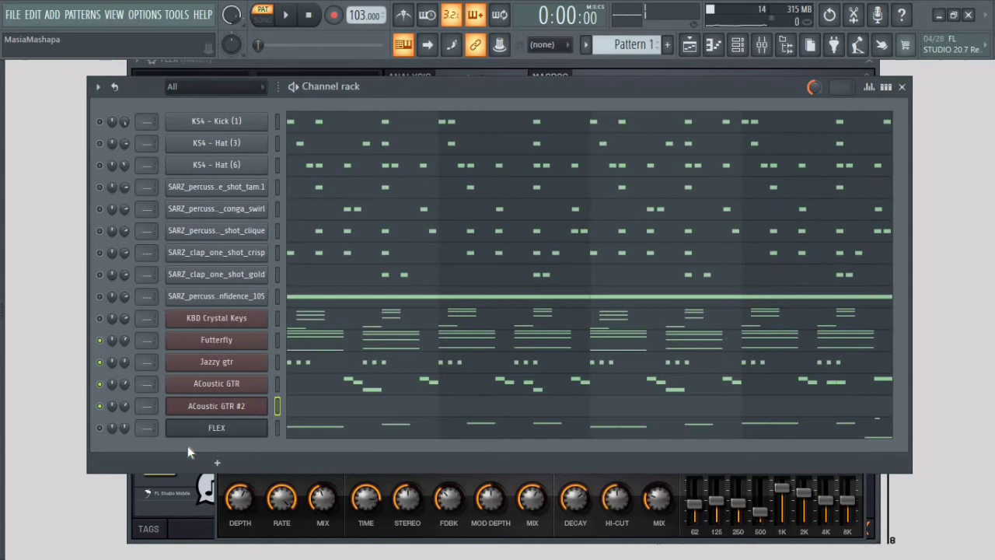
{"action": "left_click", "coordinate": [223, 405]}
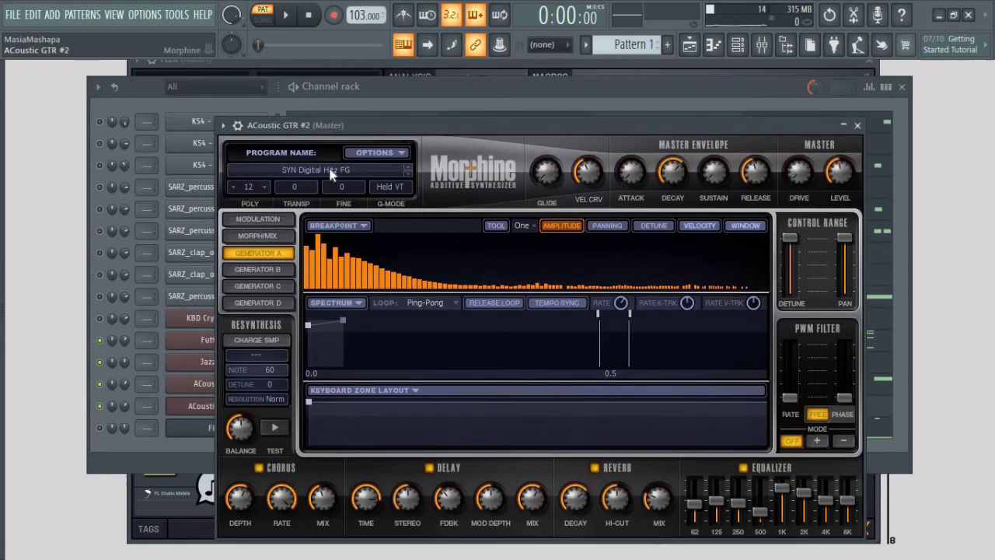
{"action": "left_click", "coordinate": [200, 318]}
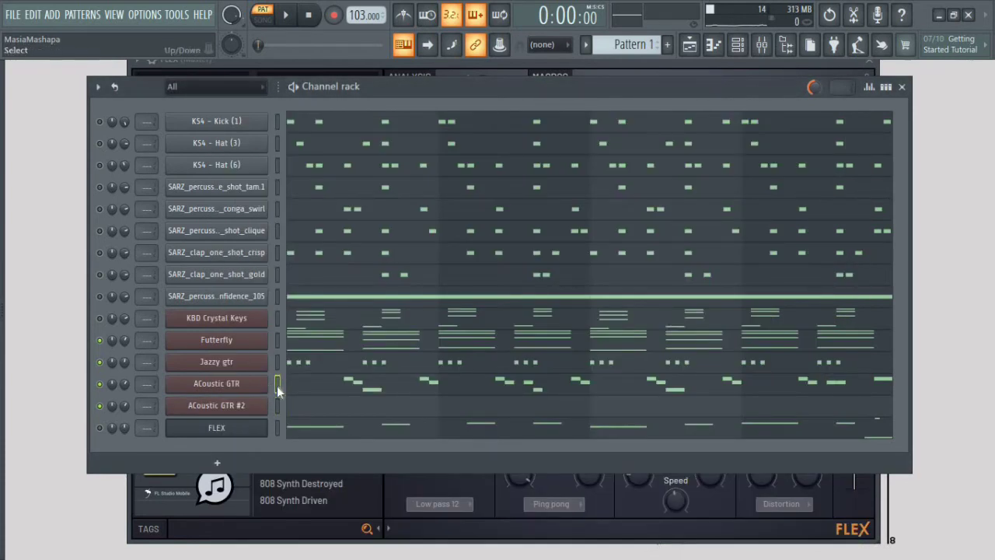
Copy the ACoustic GTR channel's notes into the ACoustic GTR #2 channel.
{"action": "right_click", "coordinate": [263, 389]}
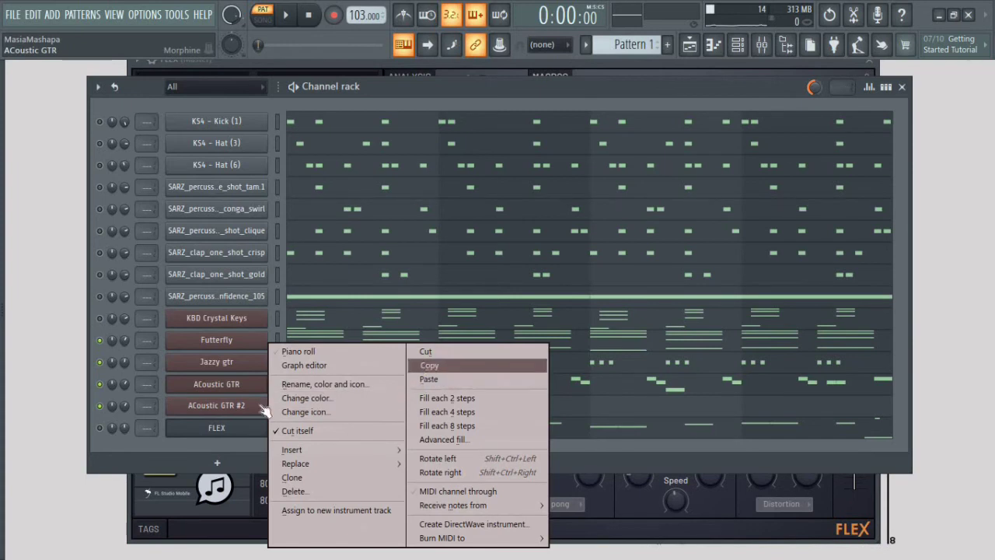
{"action": "left_click", "coordinate": [429, 365]}
{"action": "right_click", "coordinate": [265, 405]}
{"action": "left_click", "coordinate": [428, 379]}
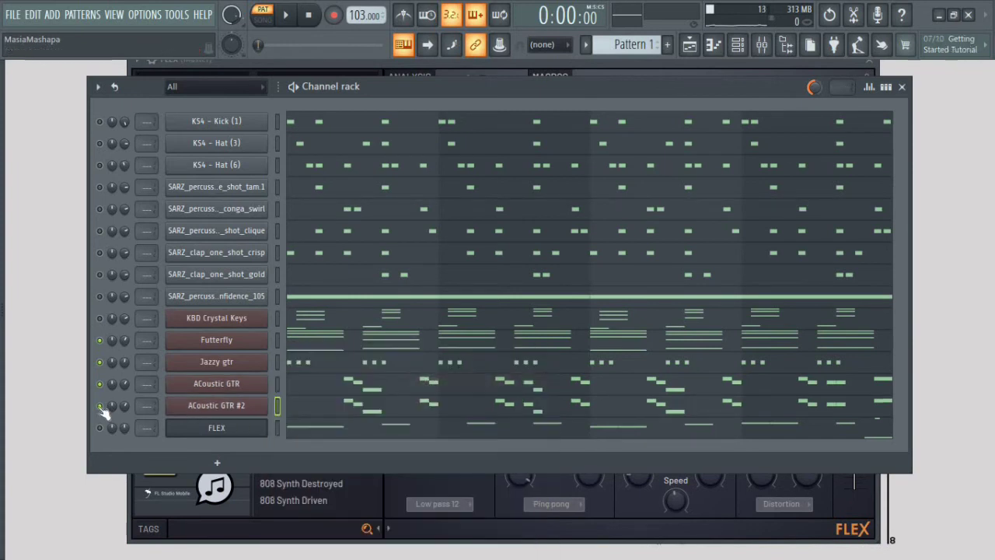
Lower the ACoustic GTR #2 channel's volume during playback, check its notes in the piano roll, and unmute ACoustic GTR alongside it.
{"action": "key", "text": "space"}
{"action": "left_click_drag", "start_coordinate": [125, 406], "coordinate": [125, 443]}
{"action": "left_click", "coordinate": [331, 406]}
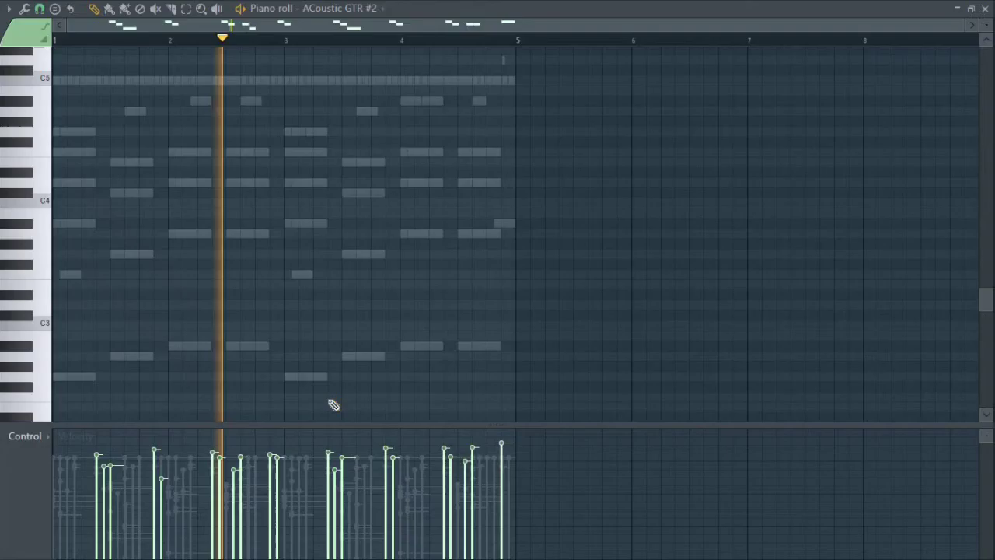
{"action": "scroll", "coordinate": [273, 231], "scroll_direction": "up", "scroll_amount": 2}
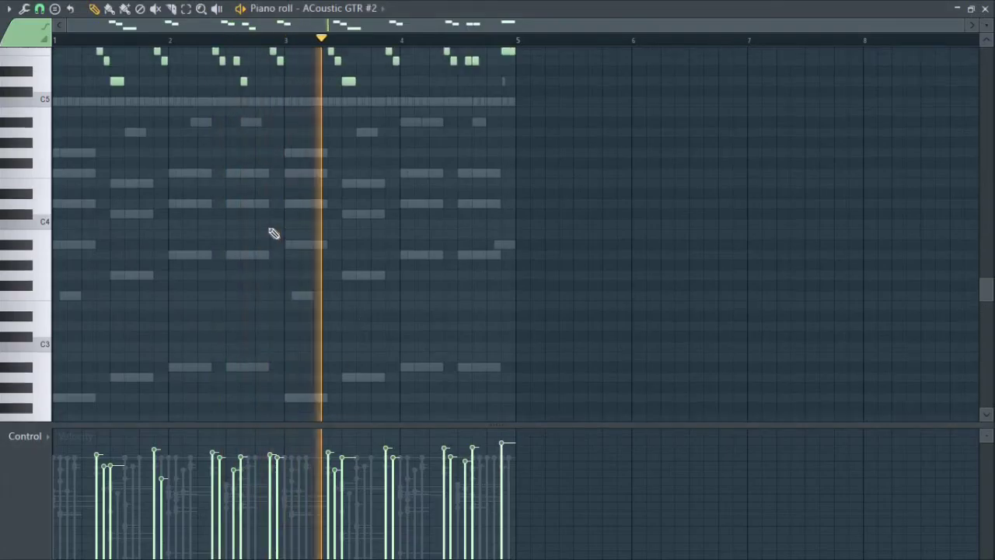
{"action": "key", "text": "F7"}
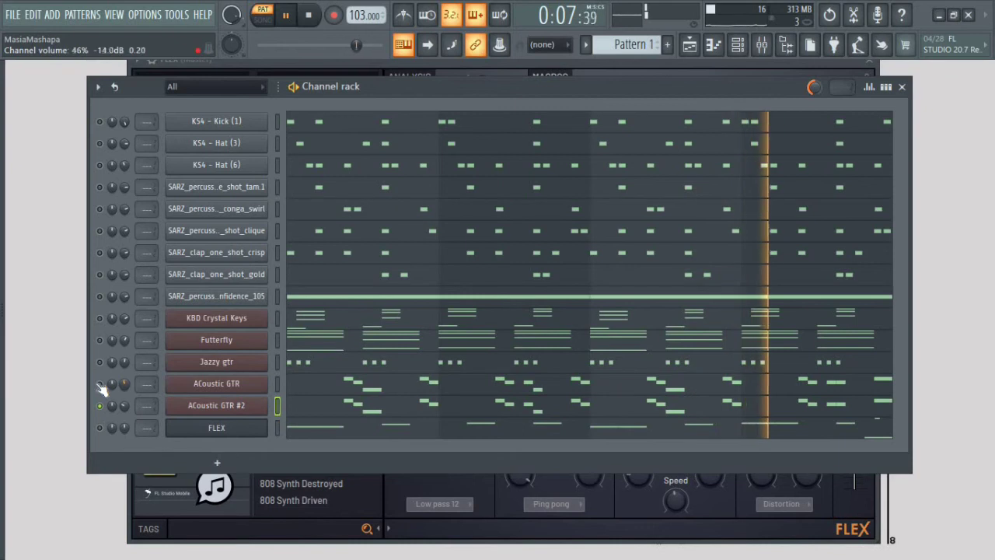
{"action": "left_click", "coordinate": [100, 384]}
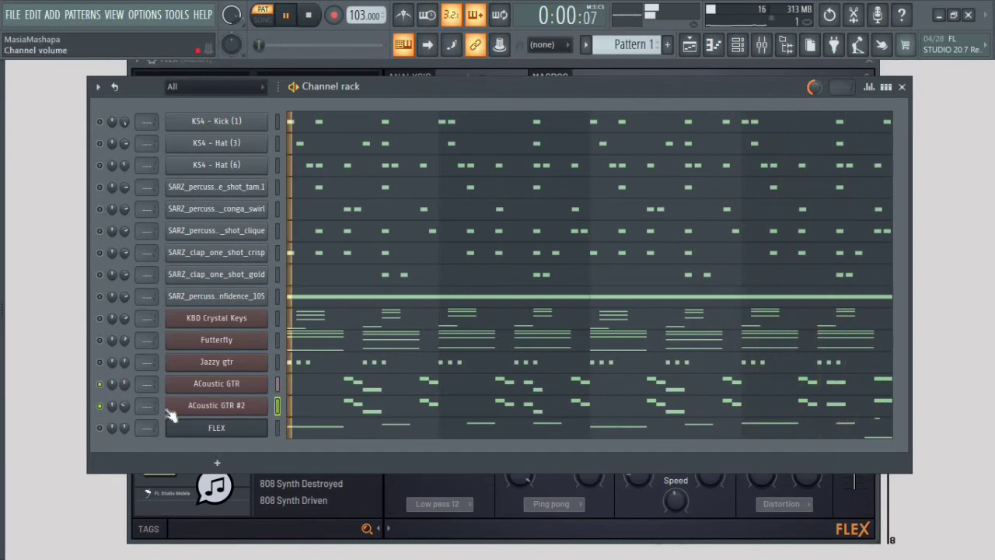
Rename the ACoustic GTR #2 channel "digital hts".
{"action": "right_click", "coordinate": [201, 413]}
{"action": "left_click", "coordinate": [350, 392]}
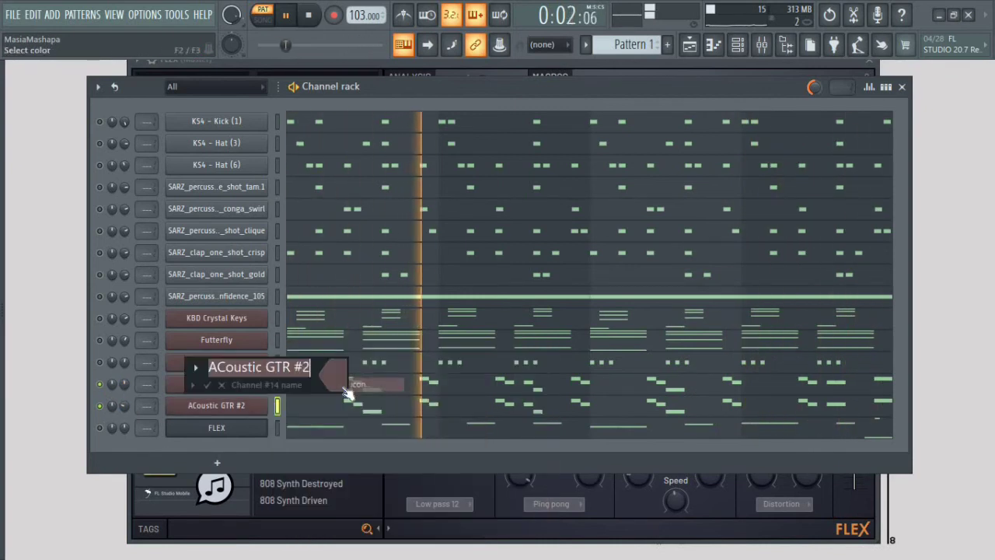
{"action": "type", "text": "digit"}
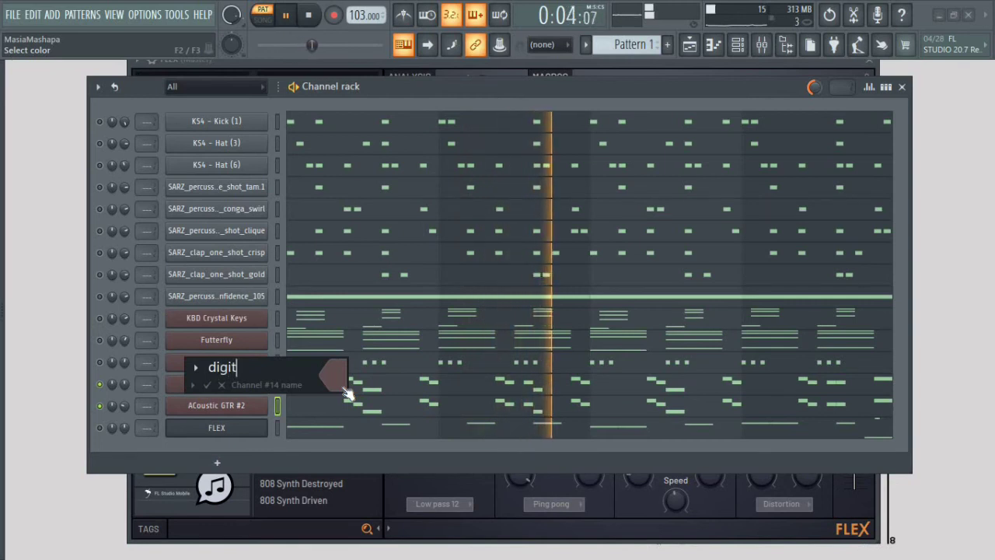
{"action": "type", "text": "al h"}
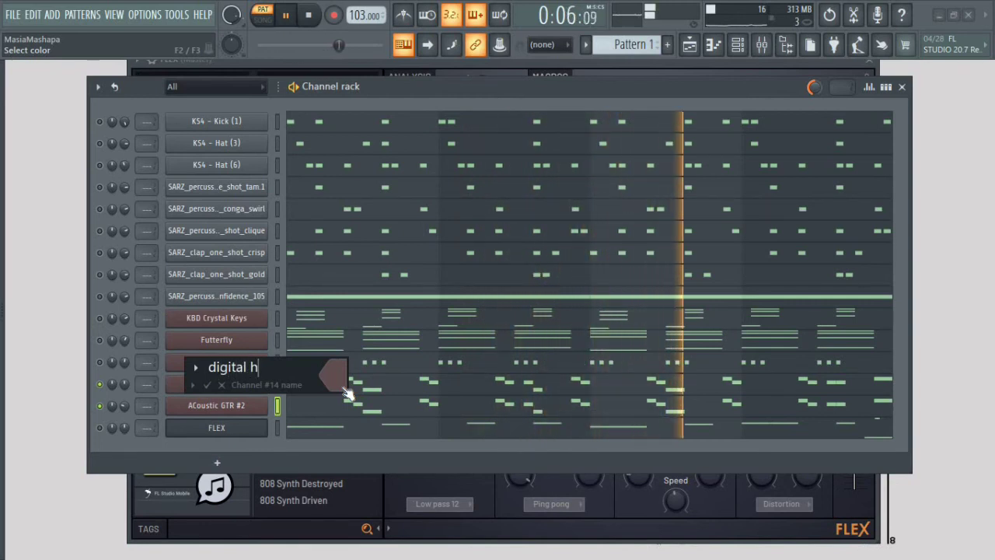
{"action": "type", "text": "ts"}
{"action": "key", "text": "Return"}
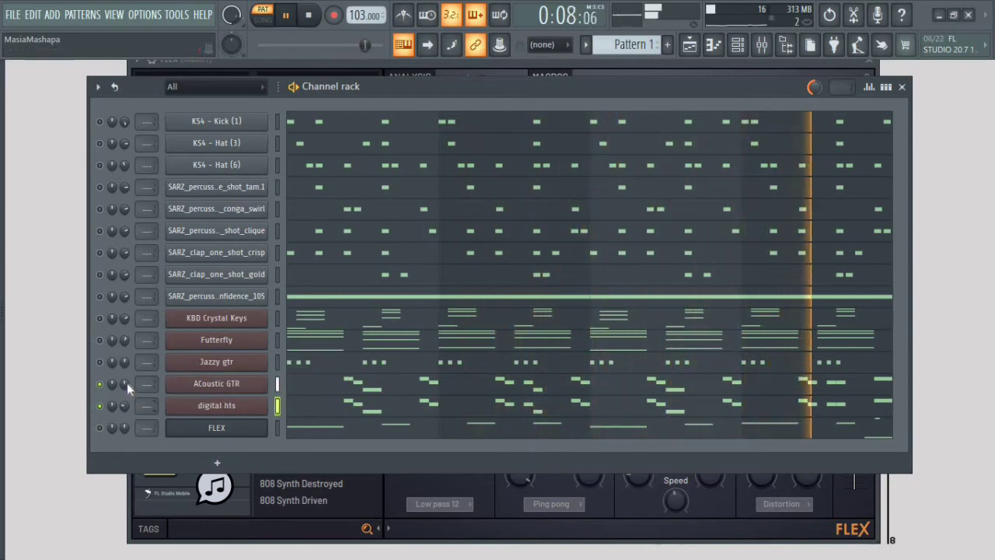
Lower the 8K equalizer band of digital hts and raise its channel volume during playback.
{"action": "left_click", "coordinate": [198, 405]}
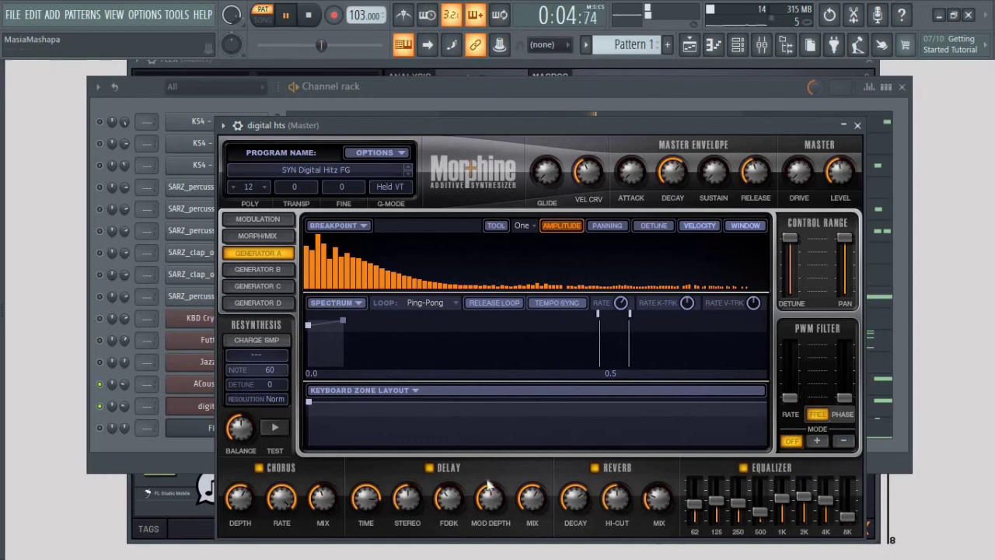
{"action": "left_click", "coordinate": [194, 406]}
{"action": "left_click_drag", "start_coordinate": [124, 405], "coordinate": [122, 391]}
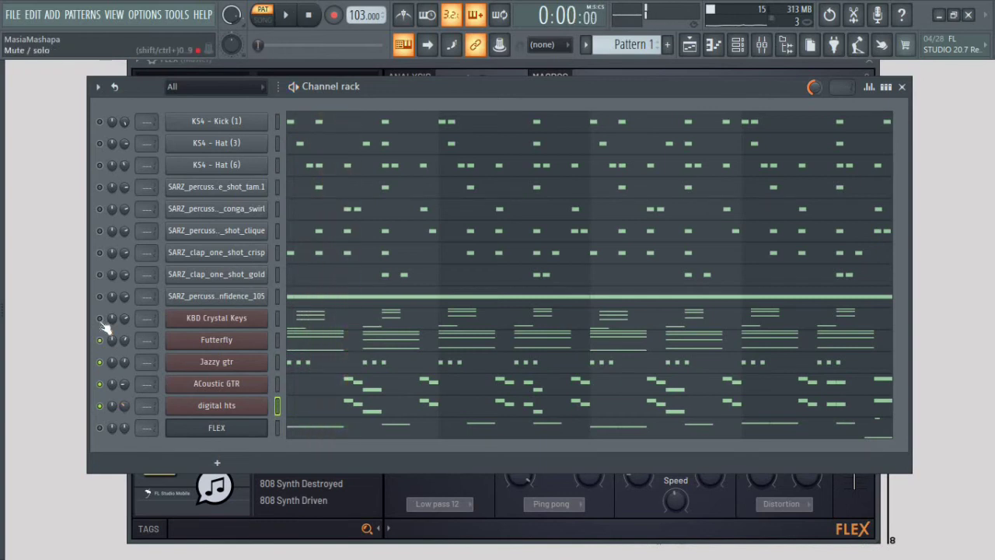
Balance the KBD Crystal Keys and digital hts channel volumes during playback, and unmute the FLEX channel.
{"action": "key", "text": "space"}
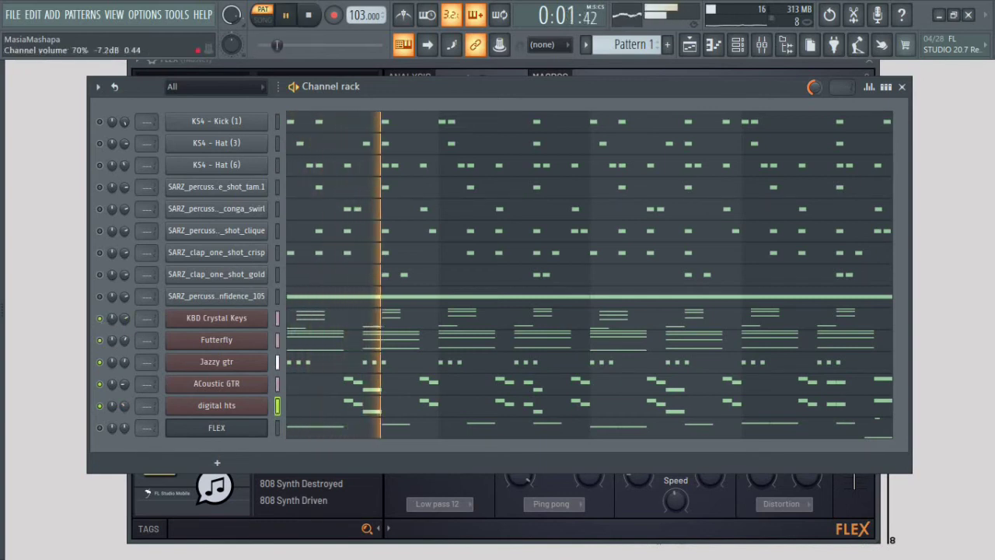
{"action": "left_click_drag", "start_coordinate": [125, 320], "coordinate": [125, 342]}
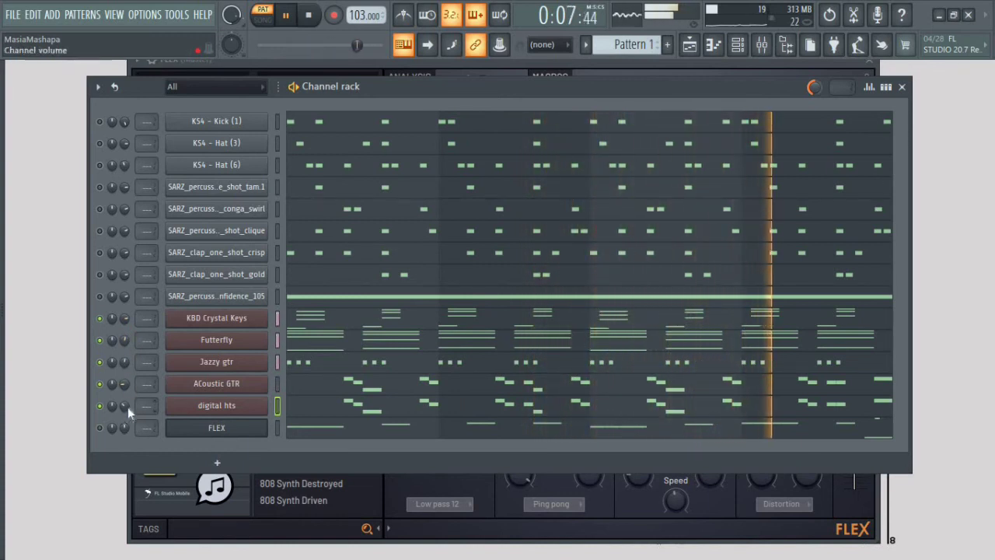
{"action": "left_click", "coordinate": [99, 427]}
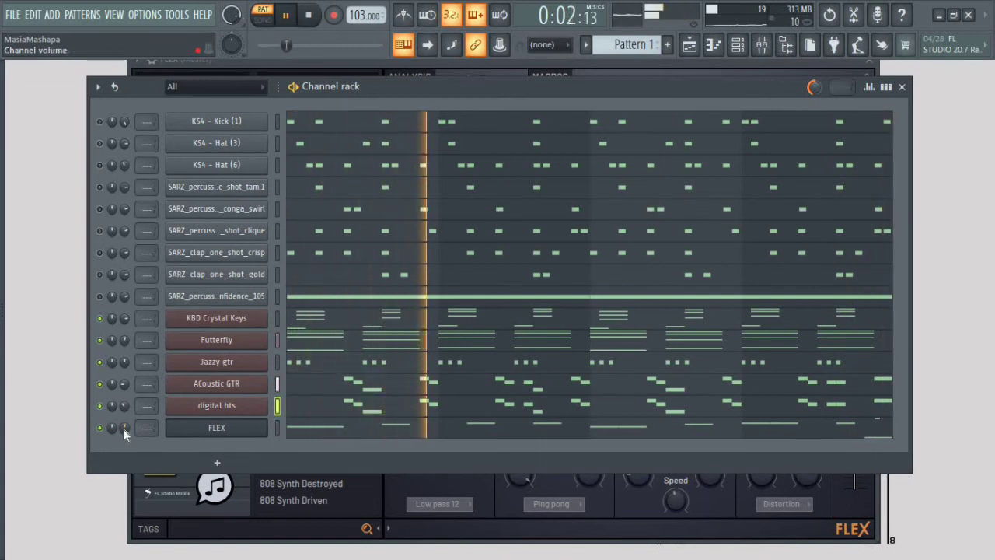
{"action": "left_click_drag", "start_coordinate": [125, 406], "coordinate": [126, 400]}
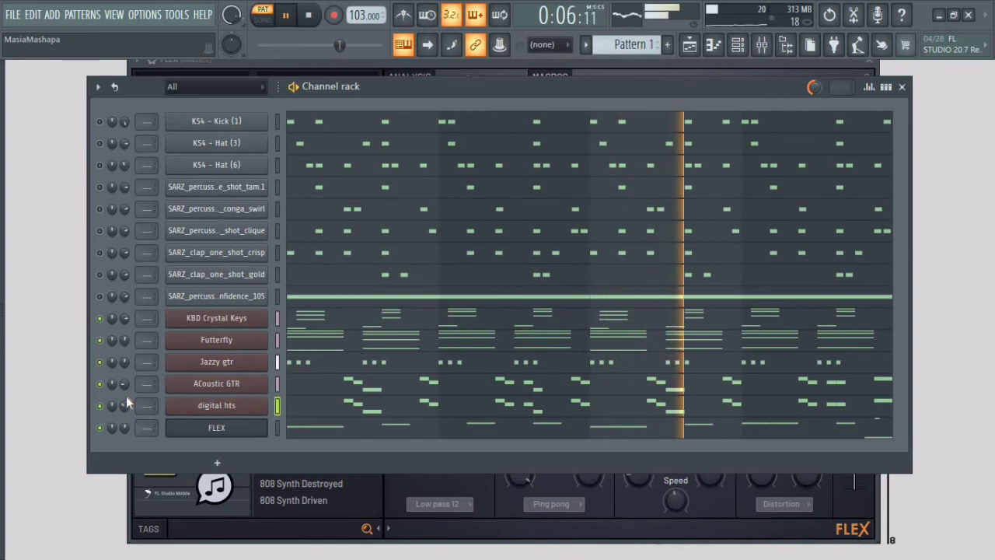
Toggle solo on the channels until every channel is unmuted, and play back the full pattern.
{"action": "right_click", "coordinate": [102, 320]}
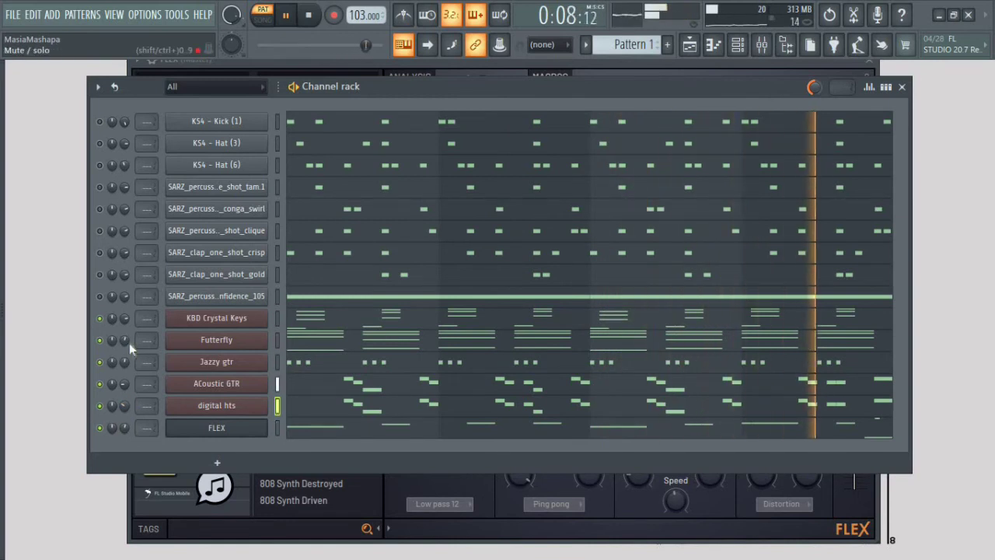
{"action": "left_click", "coordinate": [126, 332]}
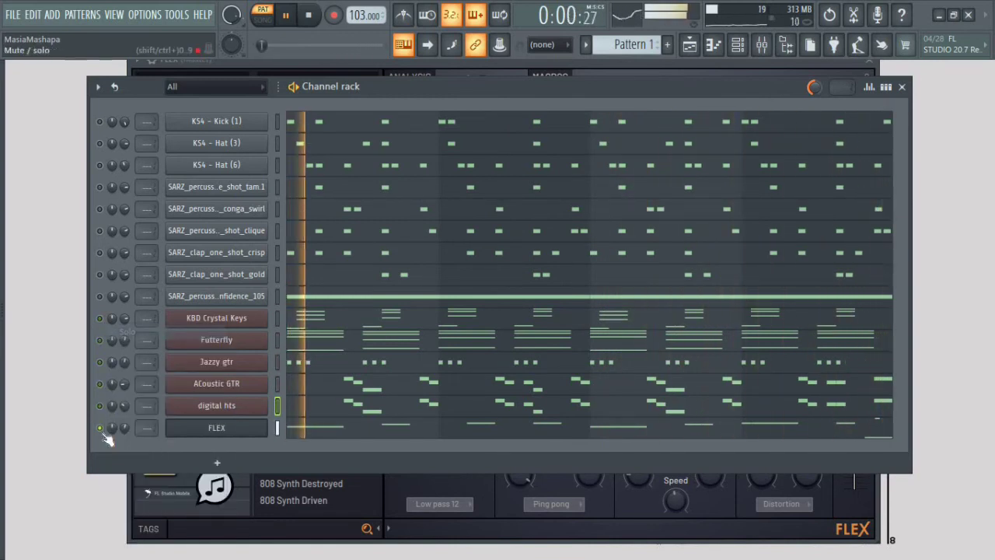
{"action": "right_click", "coordinate": [99, 318]}
{"action": "left_click", "coordinate": [124, 332]}
{"action": "key", "text": "space"}
{"action": "key", "text": "space"}
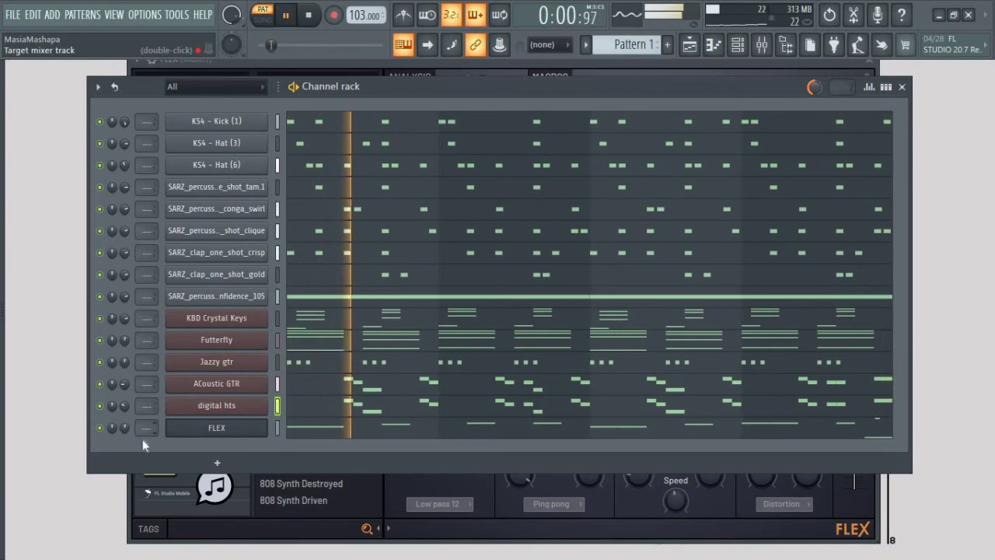
{"action": "key", "text": "space"}
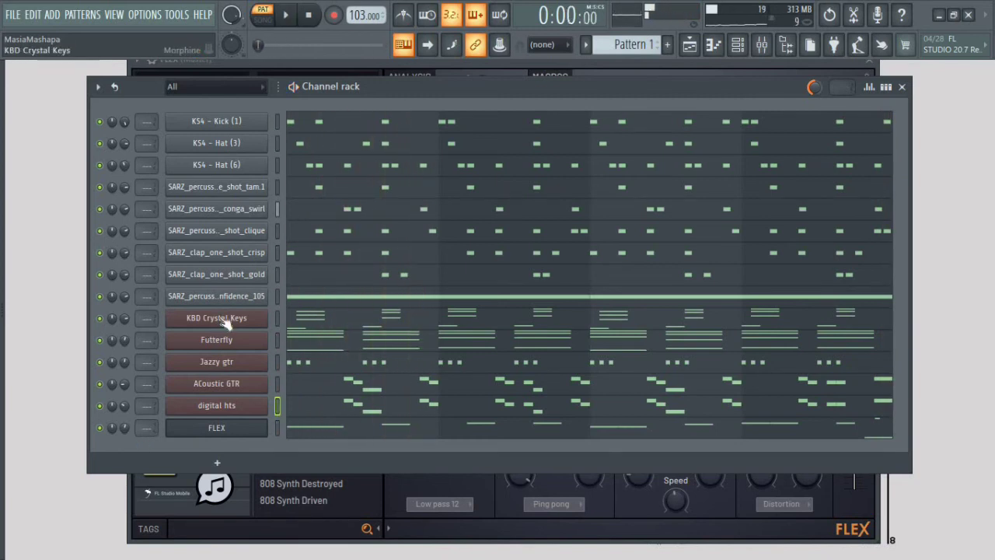
Clone the KBD Crystal Keys channel and open the presets library of the clone's Morphine instrument.
{"action": "right_click", "coordinate": [219, 317]}
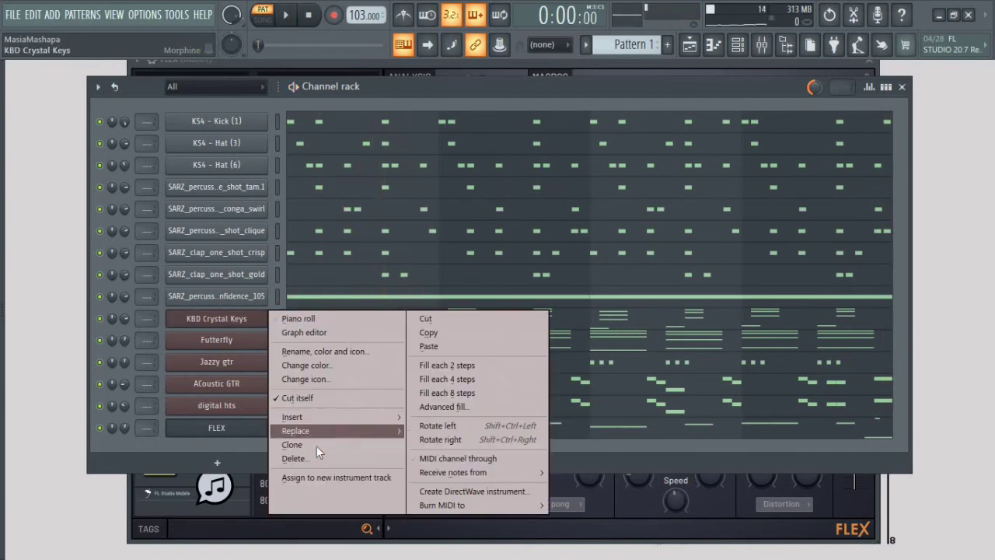
{"action": "left_click", "coordinate": [315, 444]}
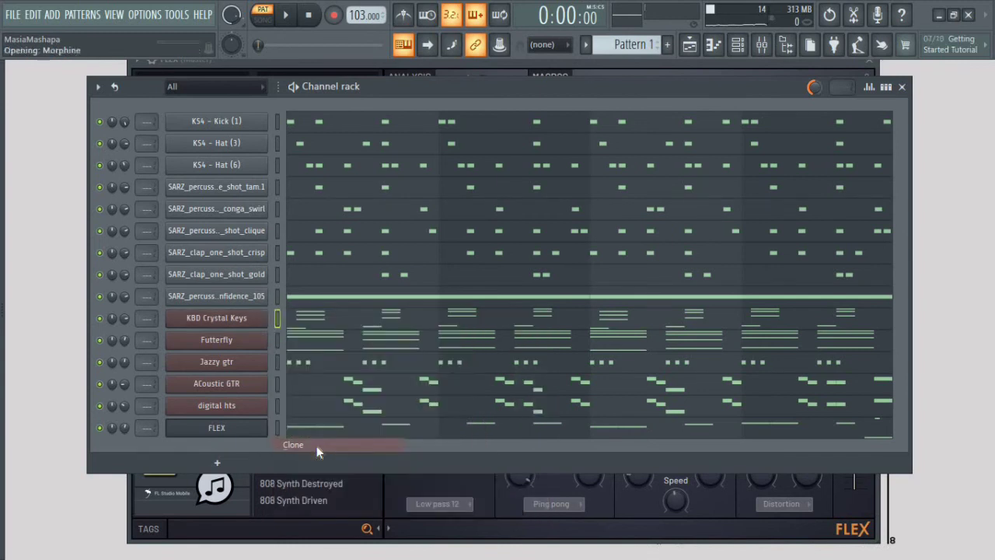
{"action": "left_click", "coordinate": [355, 154]}
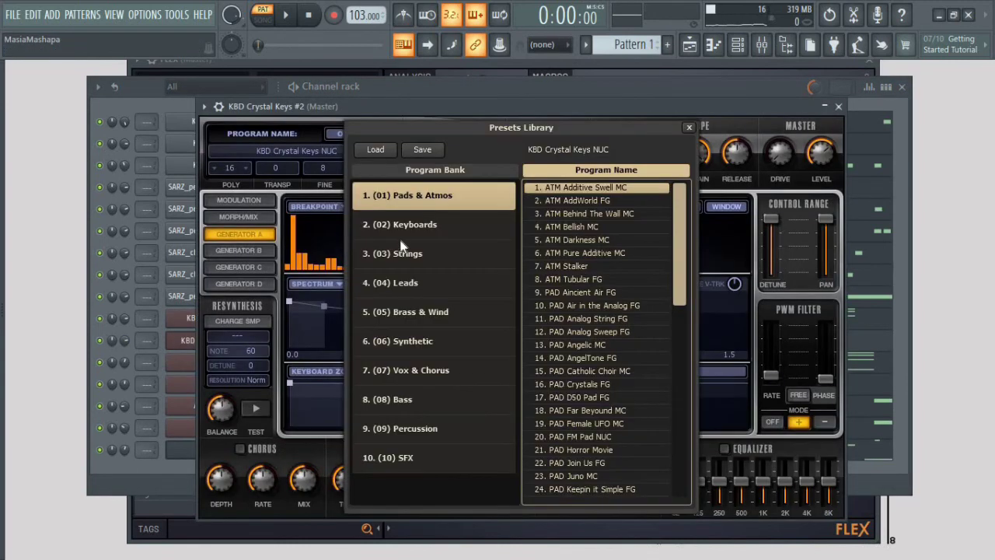
Load the KBD Sine Piano NUC preset from the Keyboards bank into the KBD Crystal Keys #2 Morphine instrument.
{"action": "left_click", "coordinate": [402, 226]}
{"action": "scroll", "coordinate": [600, 455], "scroll_direction": "down", "scroll_amount": 2}
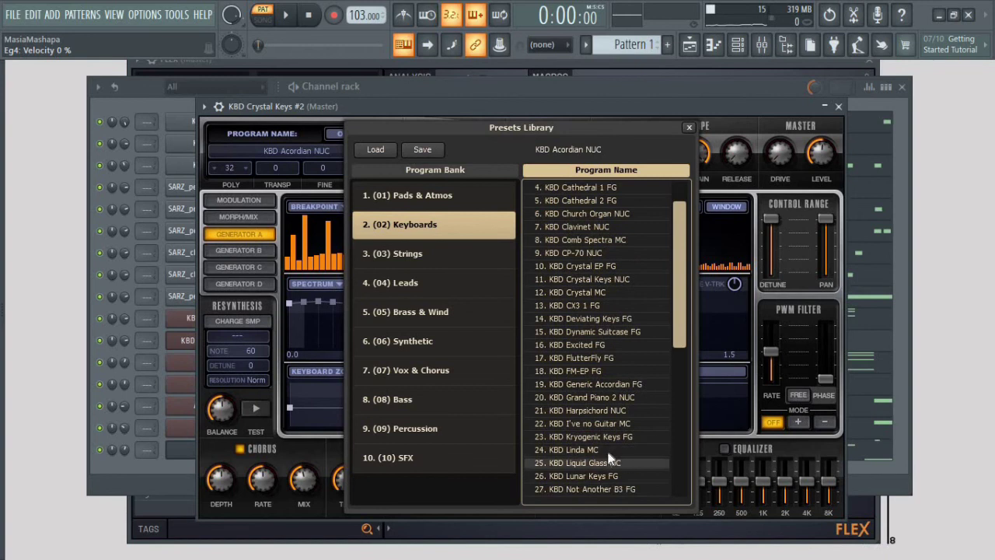
{"action": "scroll", "coordinate": [610, 449], "scroll_direction": "down", "scroll_amount": 6}
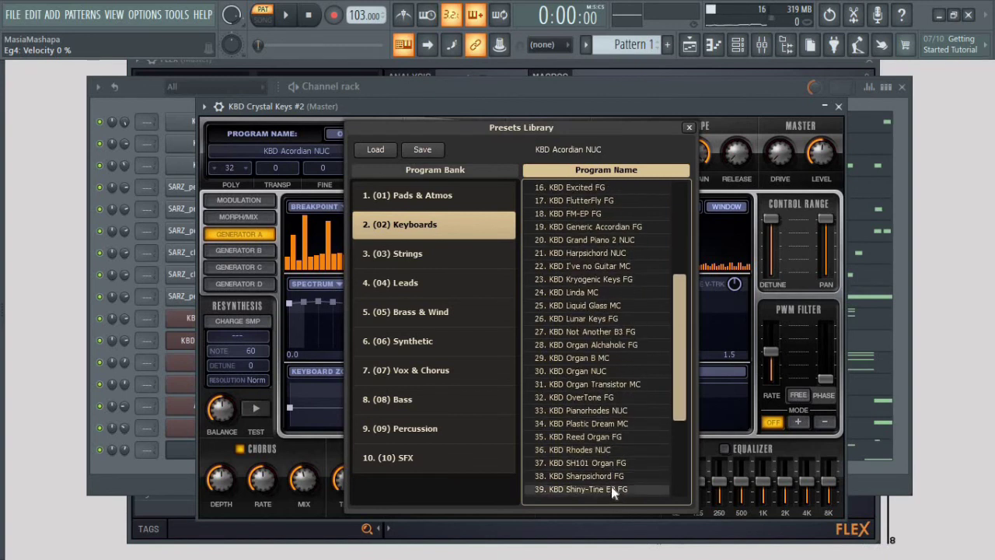
{"action": "scroll", "coordinate": [612, 486], "scroll_direction": "down", "scroll_amount": 1}
{"action": "left_click", "coordinate": [605, 478]}
{"action": "left_click", "coordinate": [604, 479]}
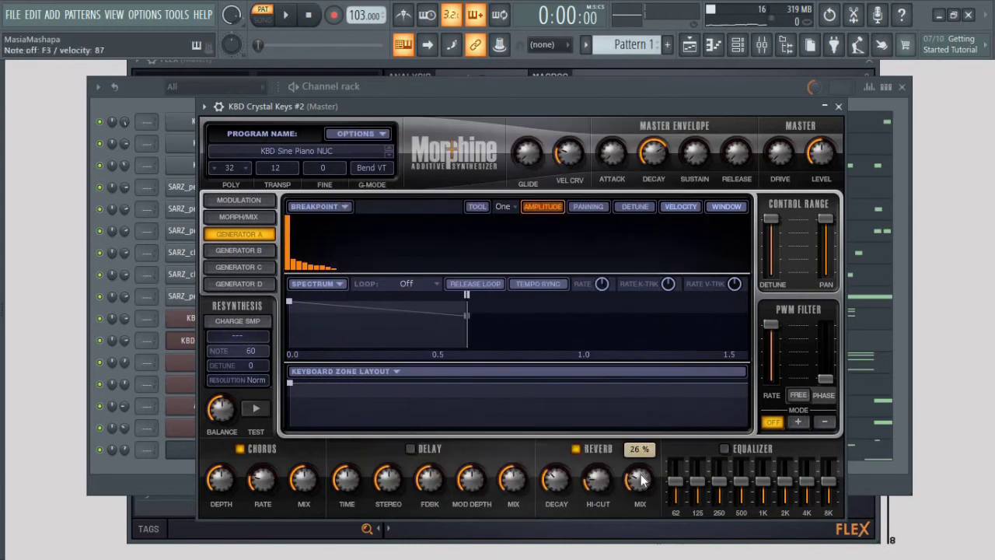
Copy the Futterfly channel's notes and paste them into the KBD Crystal Keys #2 channel.
{"action": "left_click", "coordinate": [177, 471]}
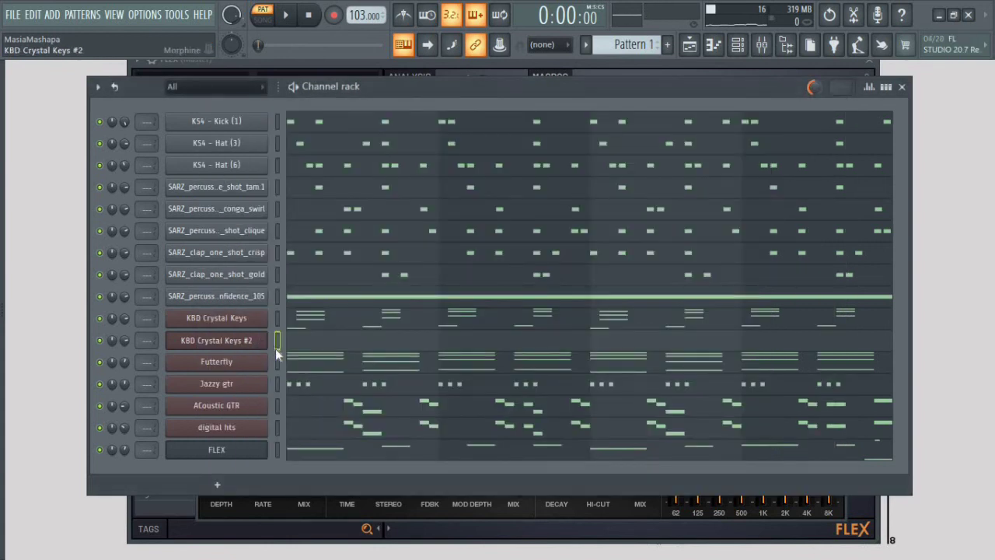
{"action": "right_click", "coordinate": [240, 359]}
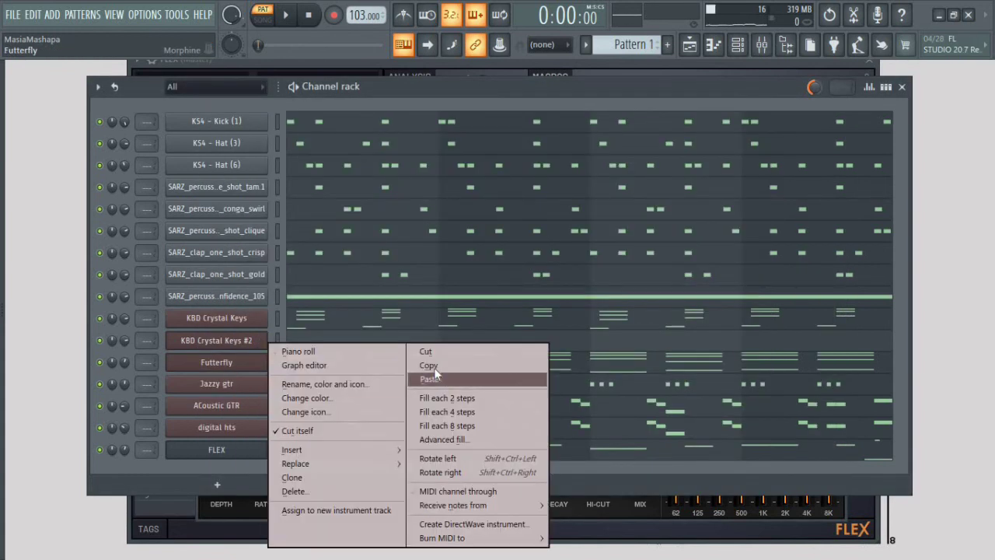
{"action": "left_click", "coordinate": [430, 366]}
{"action": "right_click", "coordinate": [245, 340]}
{"action": "left_click", "coordinate": [436, 368]}
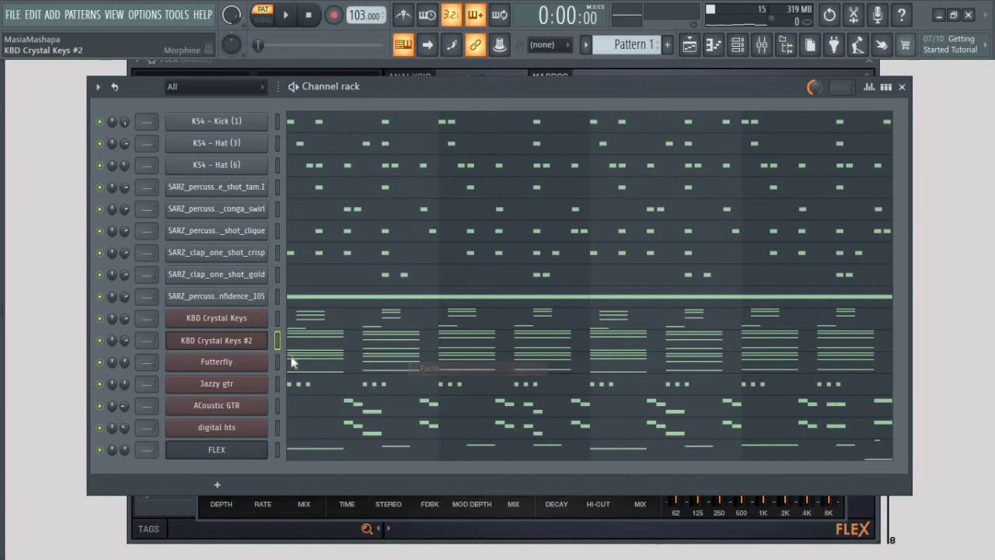
Rename the KBD Crystal Keys #2 channel to "sine pn".
{"action": "right_click", "coordinate": [260, 340]}
{"action": "left_click", "coordinate": [311, 373]}
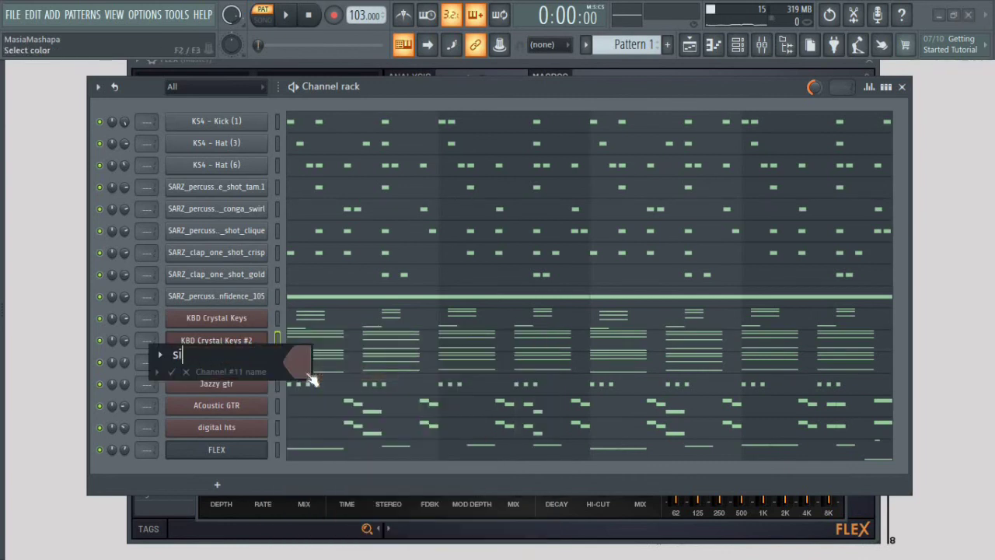
{"action": "type", "text": "sine pn"}
{"action": "key", "text": "Return"}
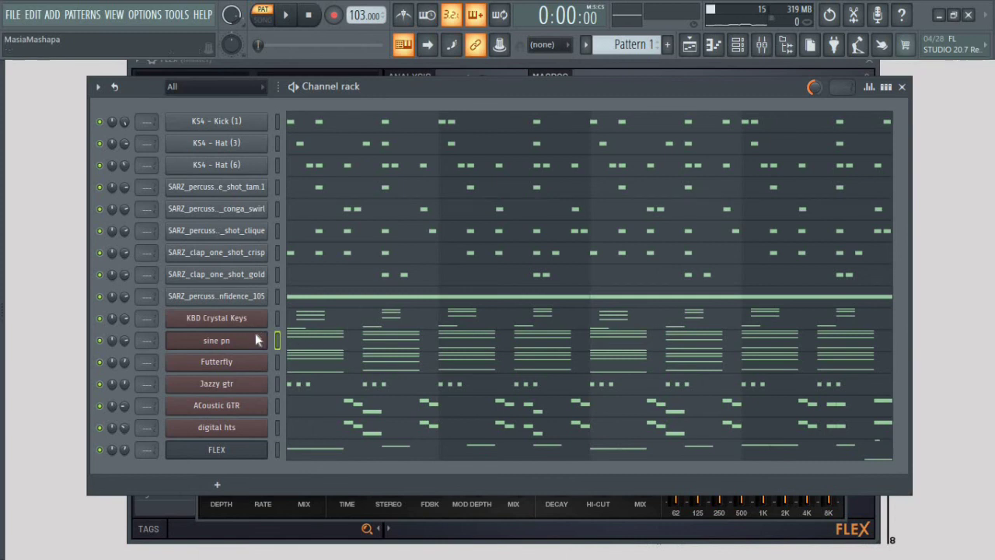
Shorten all sine pn notes to short stabs, shift them to just after each Futterfly chord ends, and play back the pattern.
{"action": "right_click", "coordinate": [256, 340]}
{"action": "left_click", "coordinate": [302, 341]}
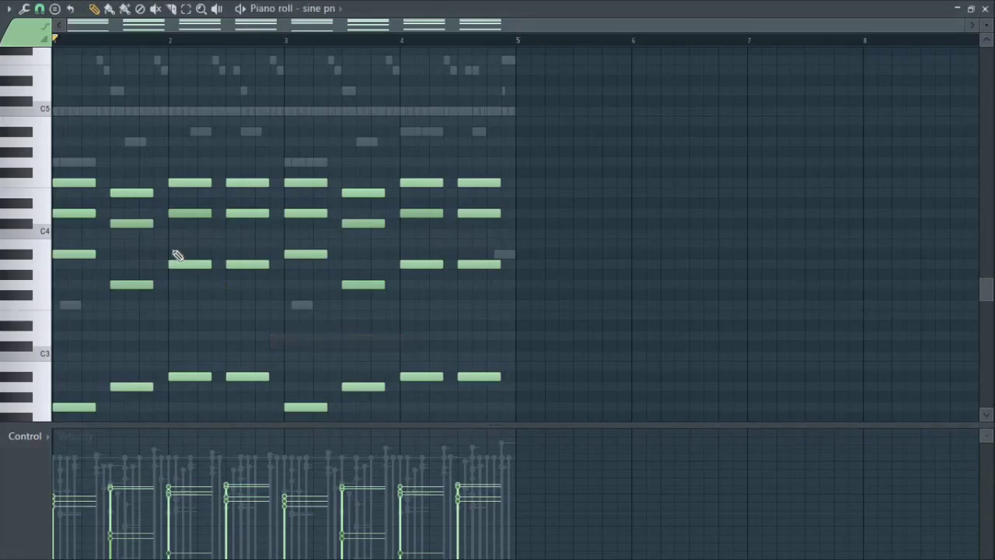
{"action": "scroll", "coordinate": [178, 256], "scroll_direction": "down", "scroll_amount": 3}
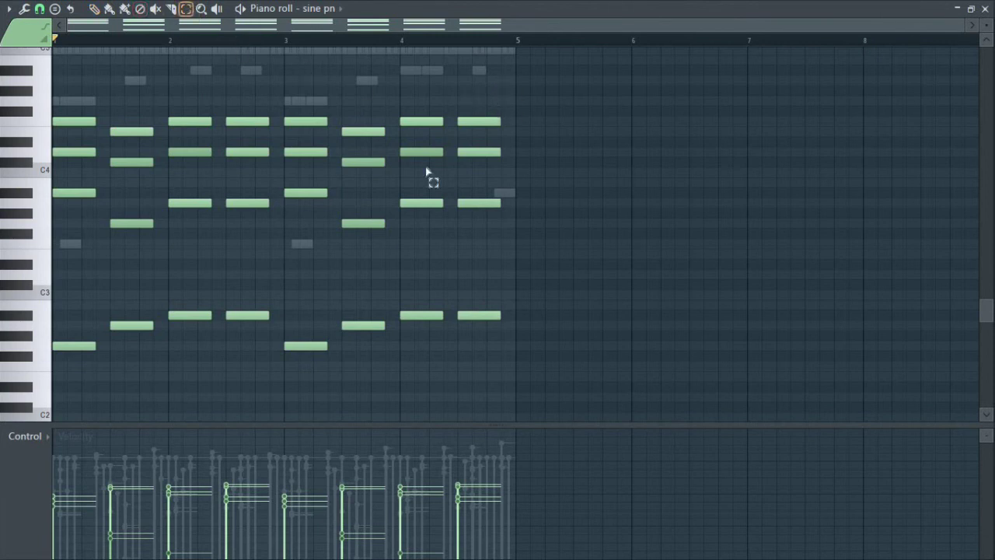
{"action": "key", "text": "ctrl+a"}
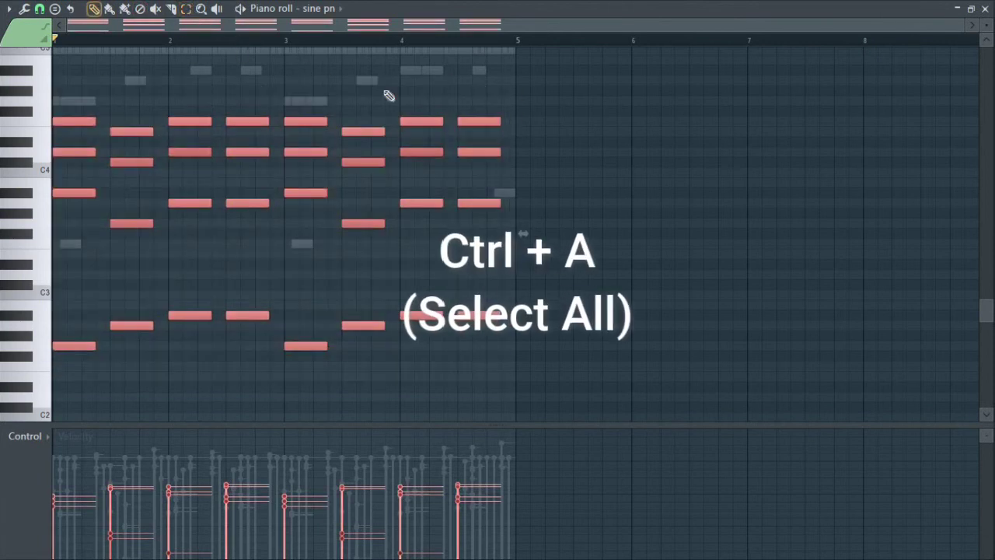
{"action": "left_click_drag", "start_coordinate": [491, 123], "coordinate": [461, 126]}
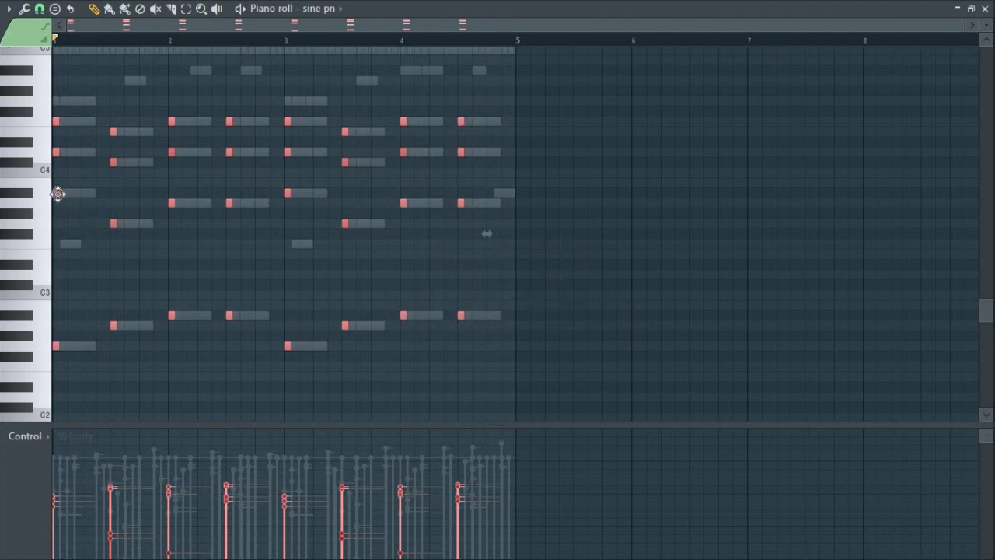
{"action": "left_click_drag", "start_coordinate": [86, 197], "coordinate": [99, 197]}
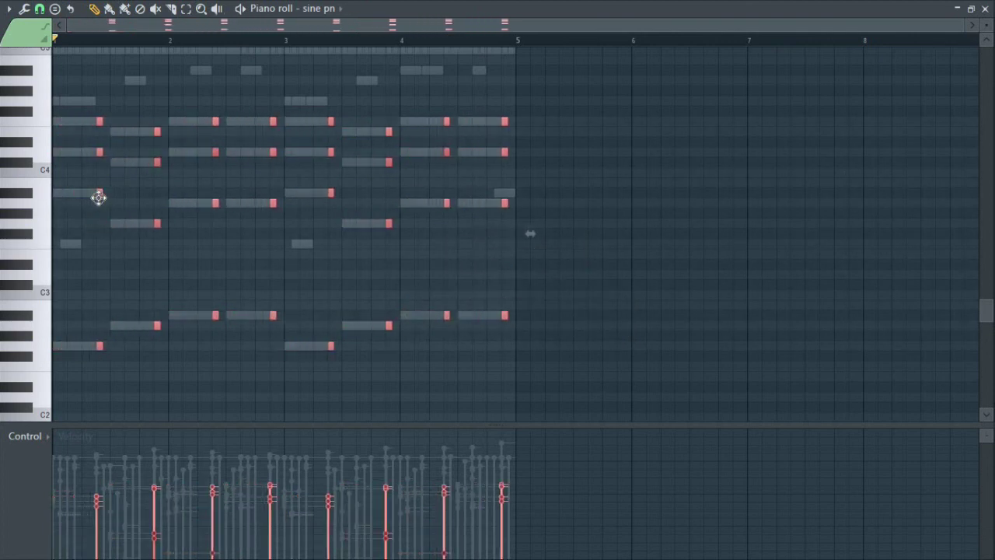
{"action": "key", "text": "space"}
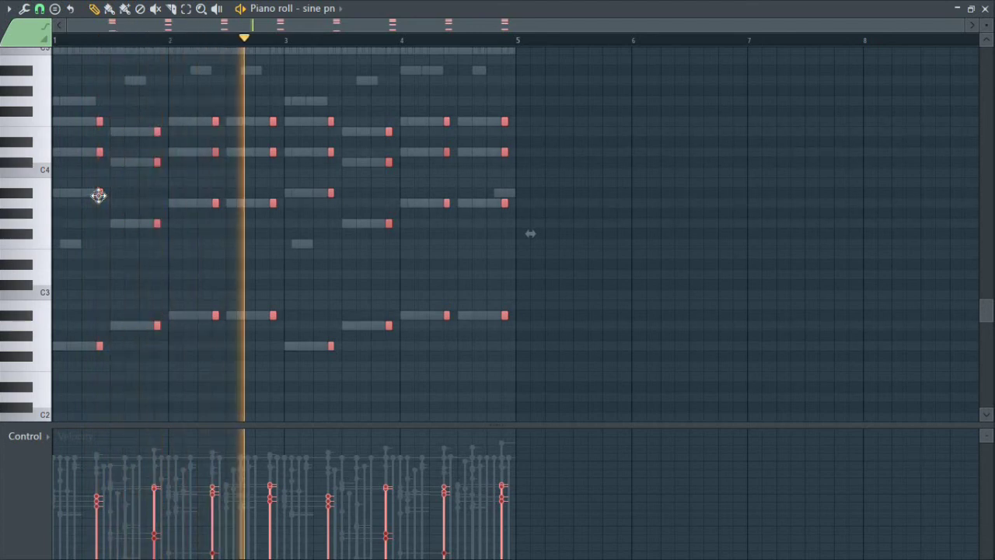
{"action": "key", "text": "Escape"}
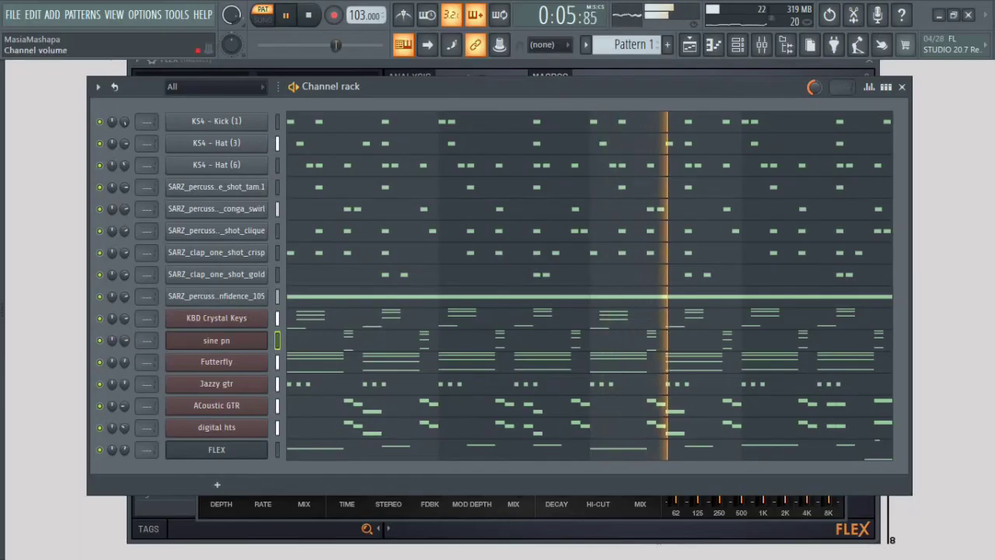
{"action": "key", "text": "space"}
Transpose all sine pn notes up one octave in the piano roll.
{"action": "right_click", "coordinate": [250, 340]}
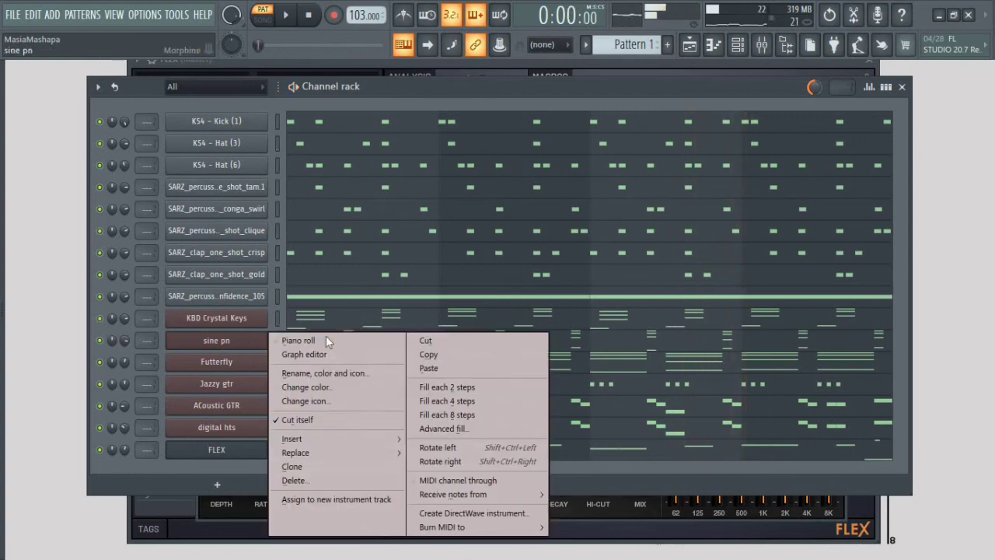
{"action": "left_click", "coordinate": [326, 340]}
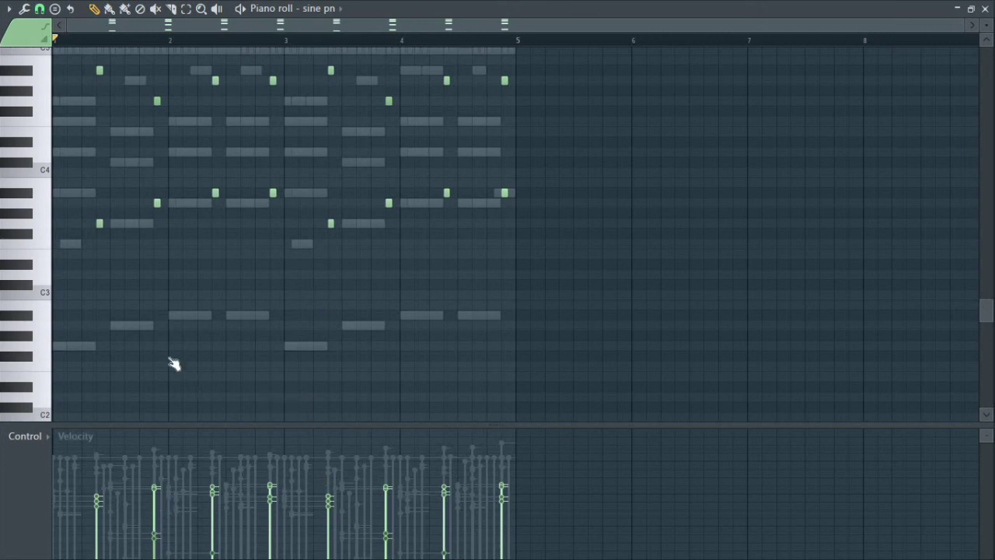
{"action": "key", "text": "F7"}
Set the sine pn channel volume to 79% while playing back the pattern.
{"action": "key", "text": "space"}
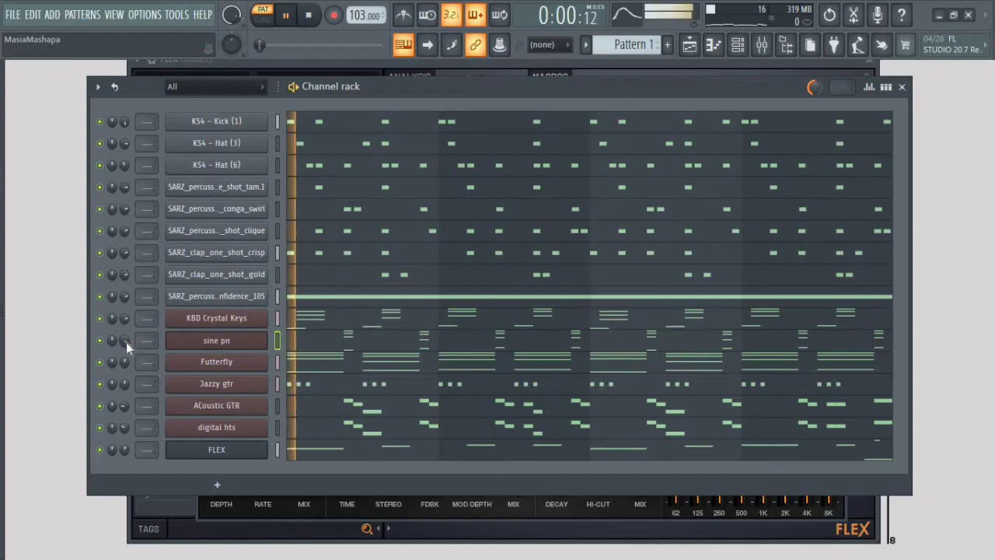
{"action": "left_click_drag", "start_coordinate": [125, 342], "coordinate": [125, 358]}
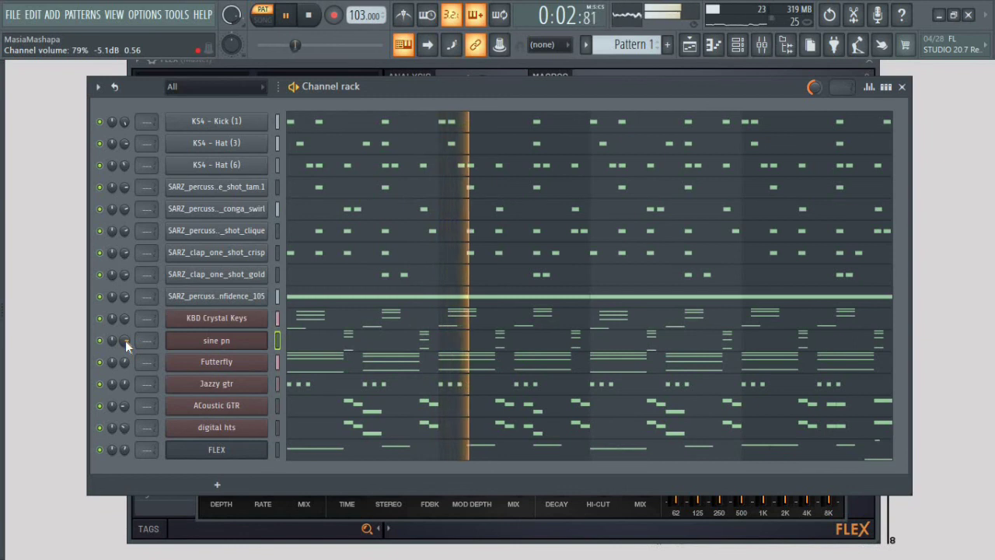
{"action": "key", "text": "space"}
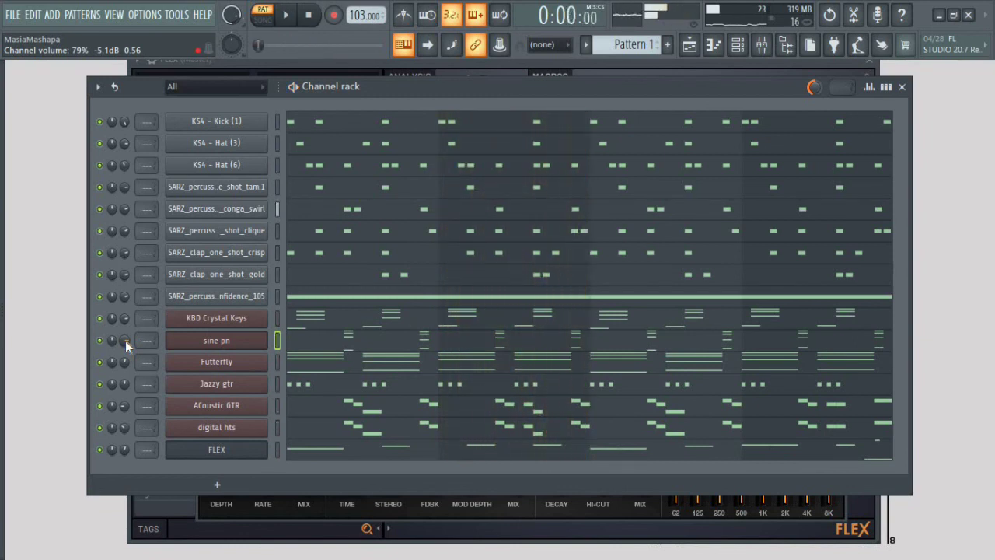